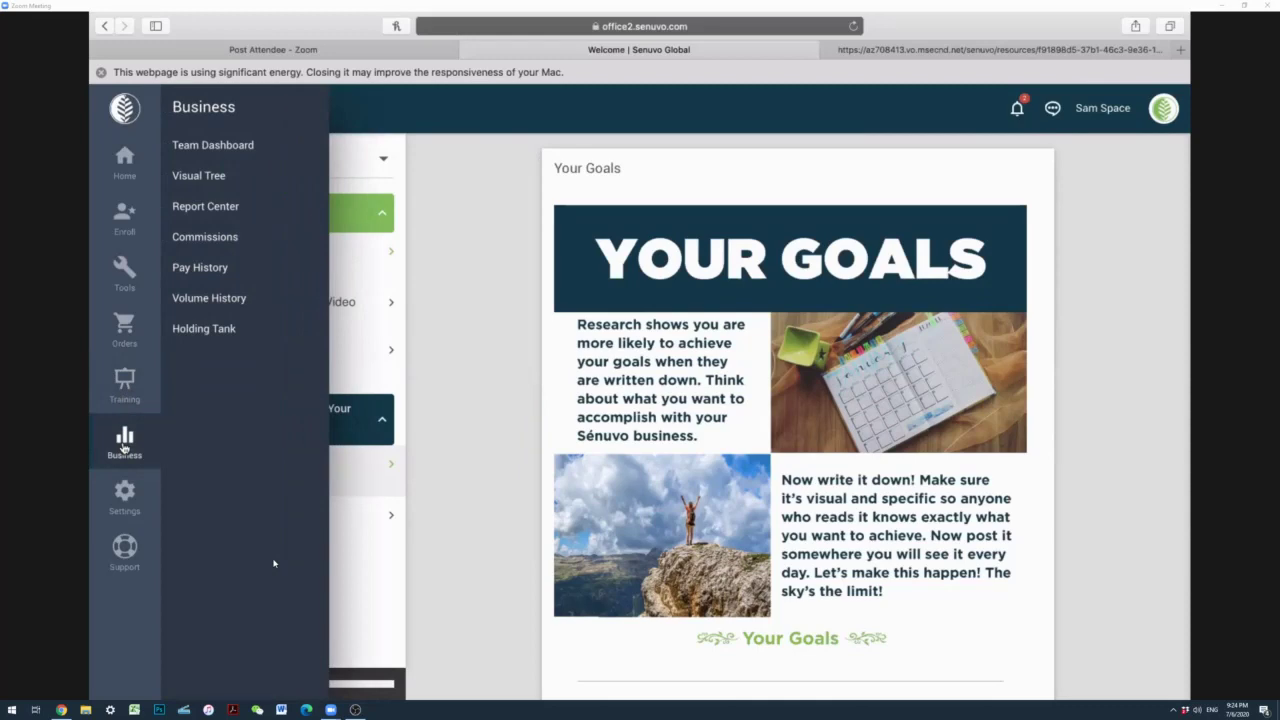
Step: Open the Team Dashboard, scroll through its cards and check the Only Show filter options
click(196, 142)
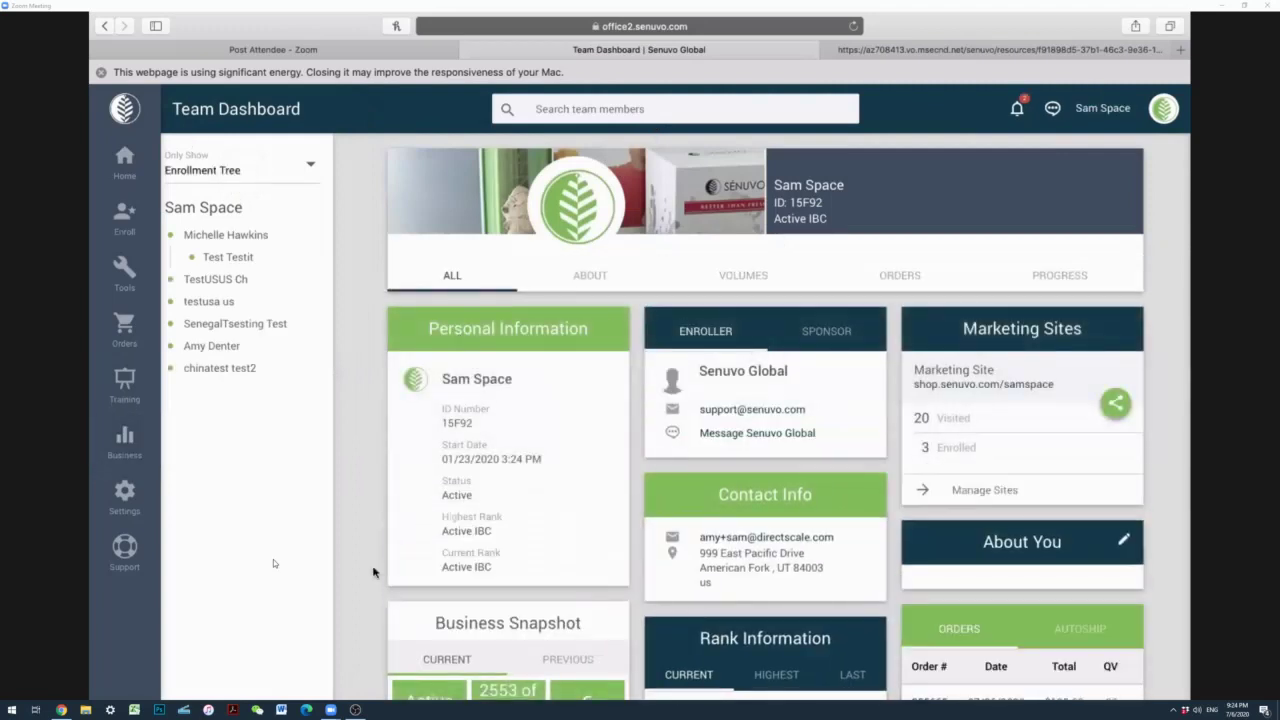
scroll(373, 572, down, 5)
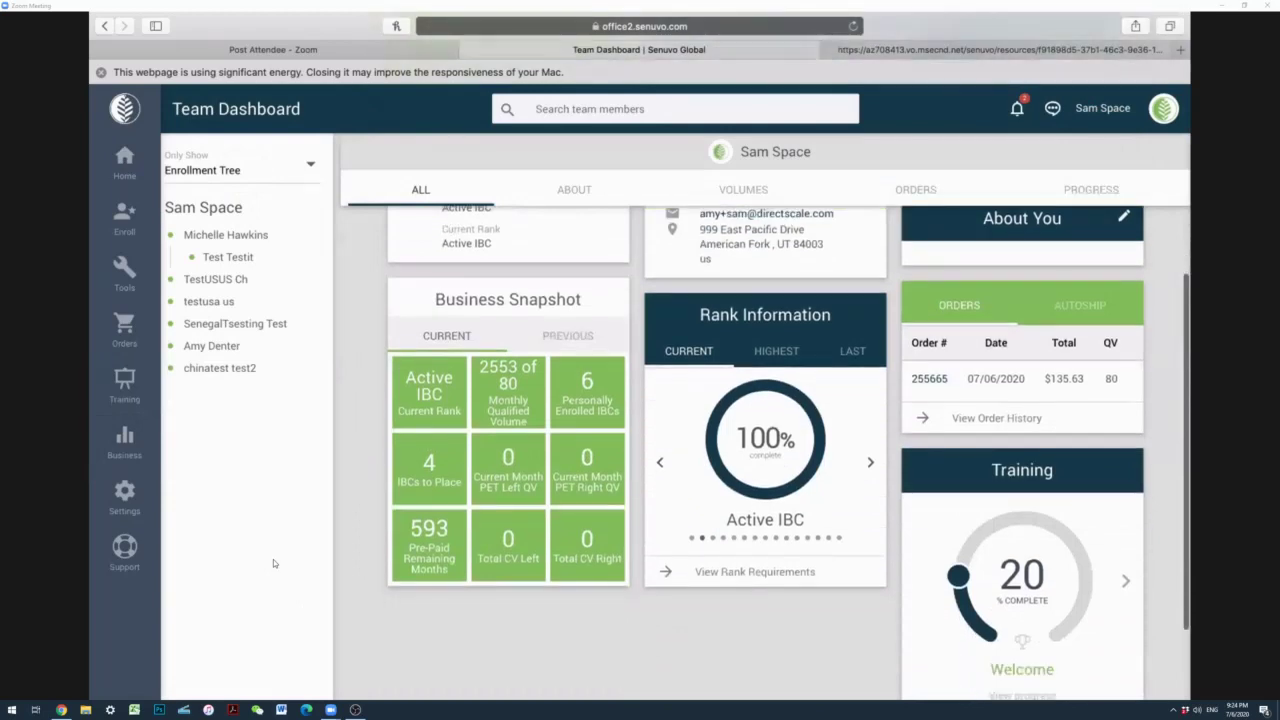
scroll(273, 563, down, 2)
scroll(273, 563, up, 3)
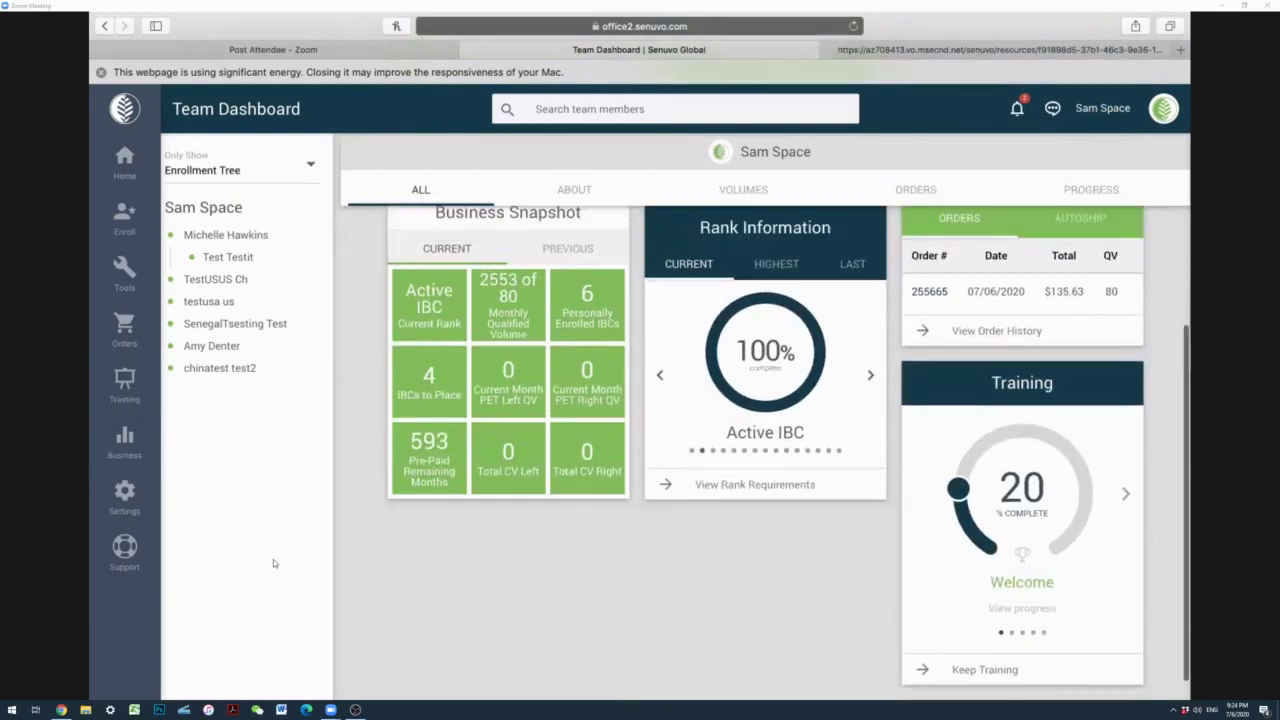
scroll(273, 563, up, 4)
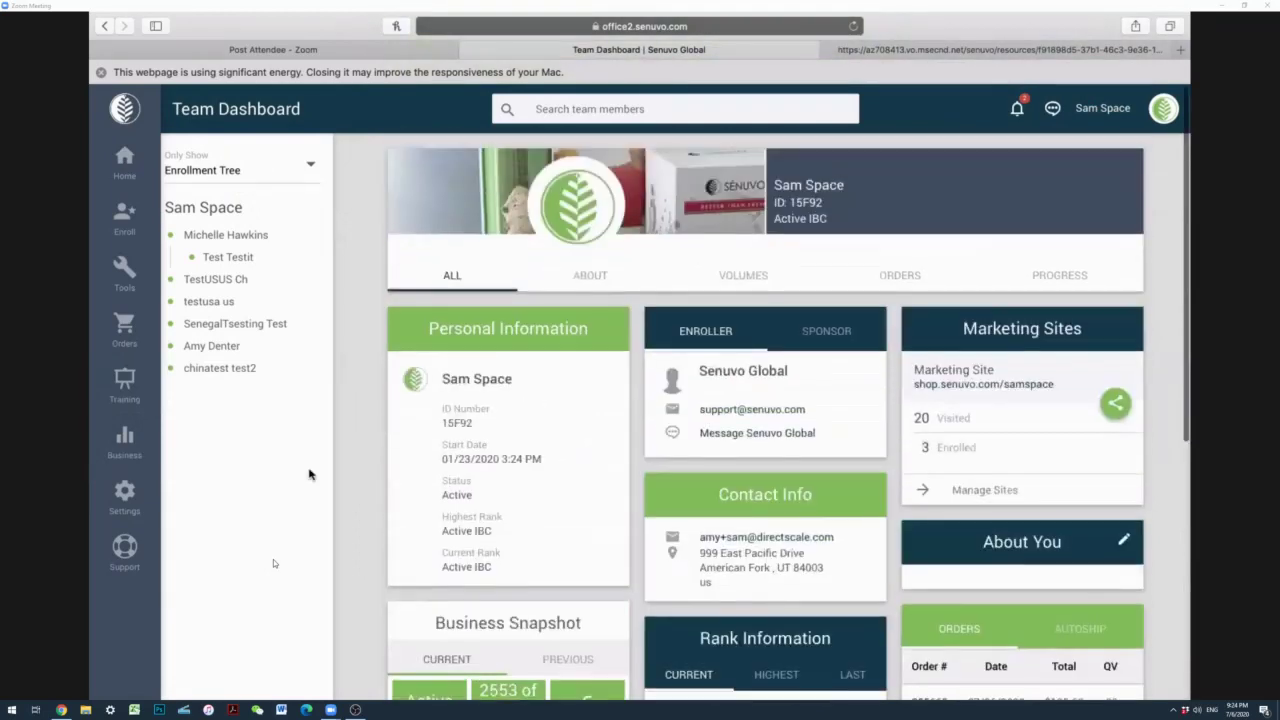
click(310, 169)
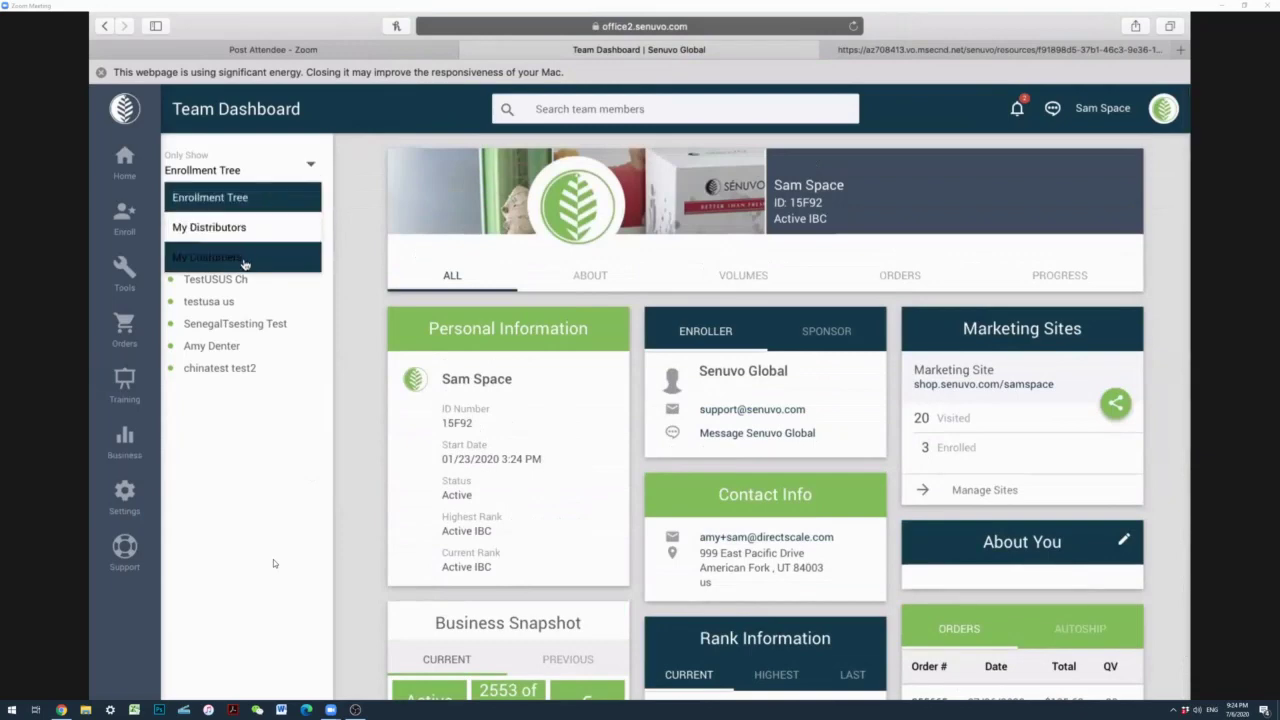
mouse_move(125, 442)
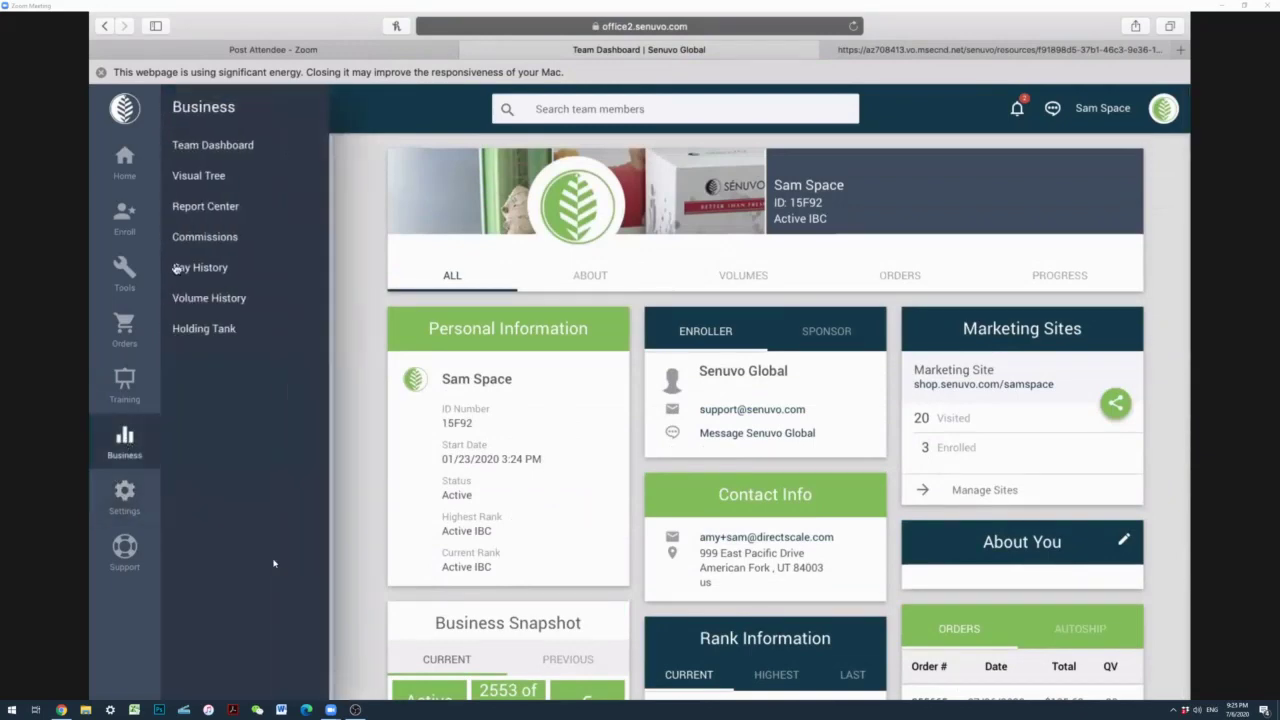
Step: Open the Visual Tree and look over the tree types, leaving Powernary Tree selected
click(205, 177)
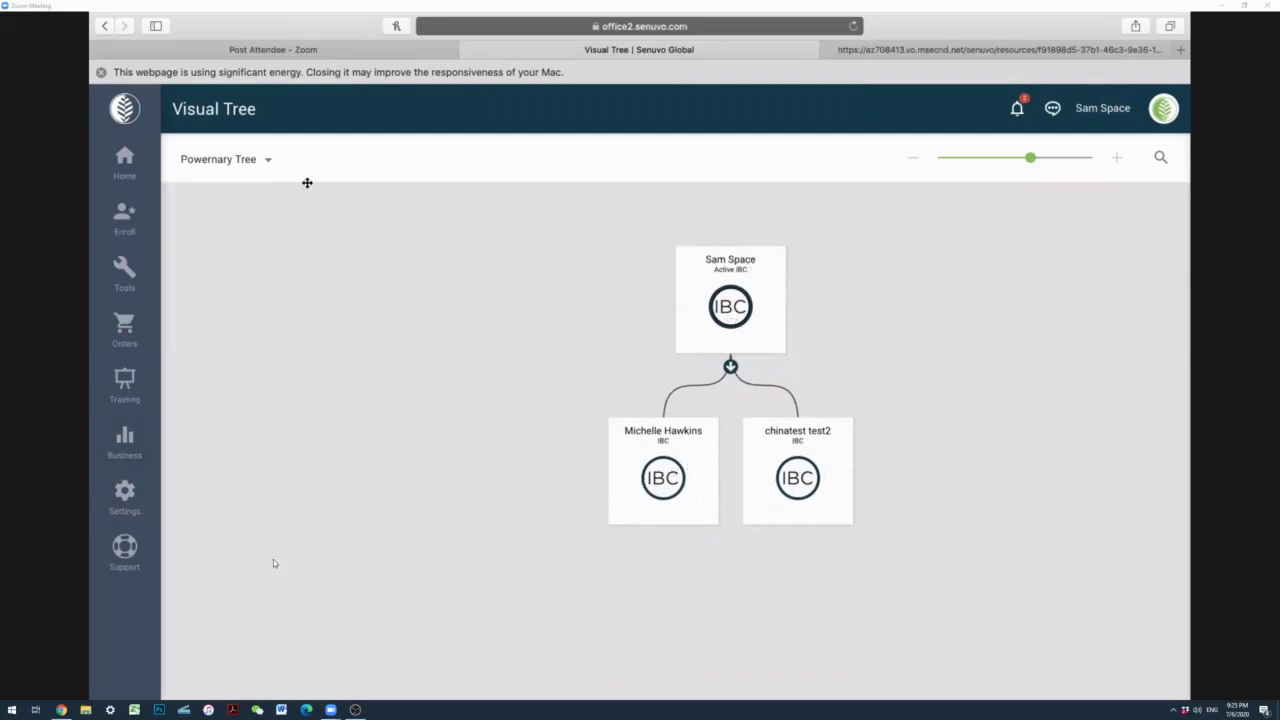
click(267, 161)
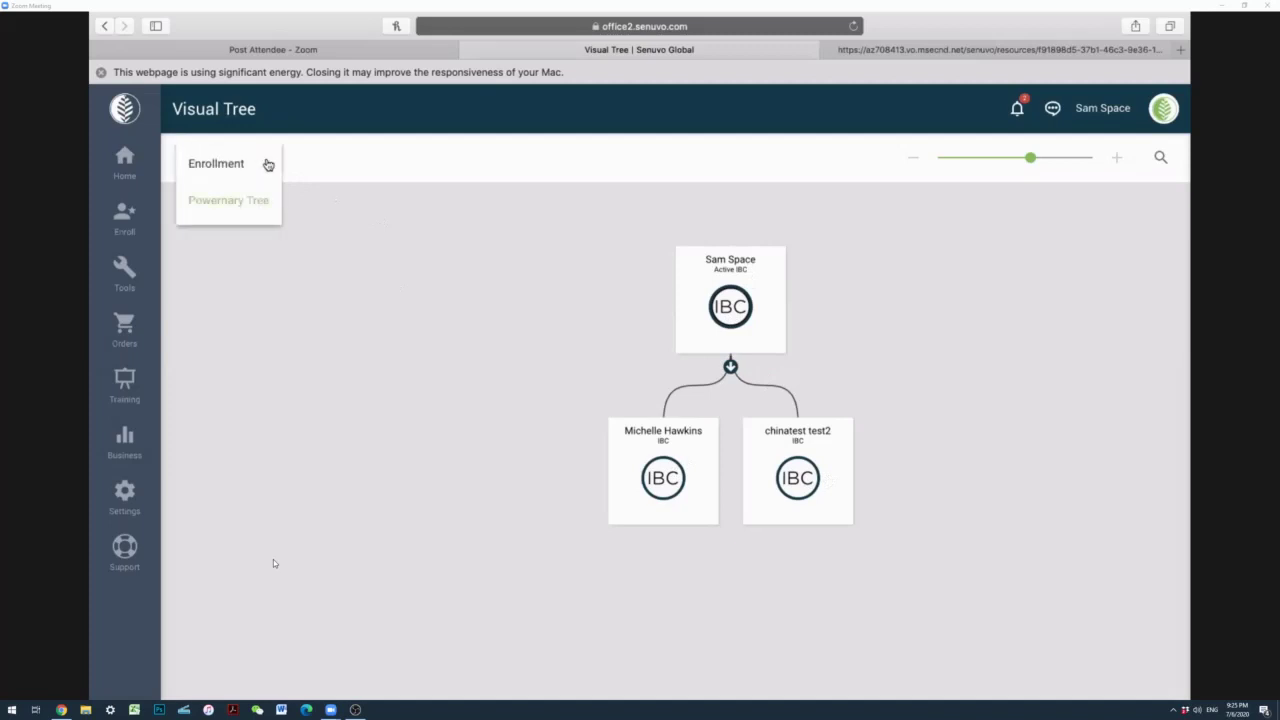
click(247, 270)
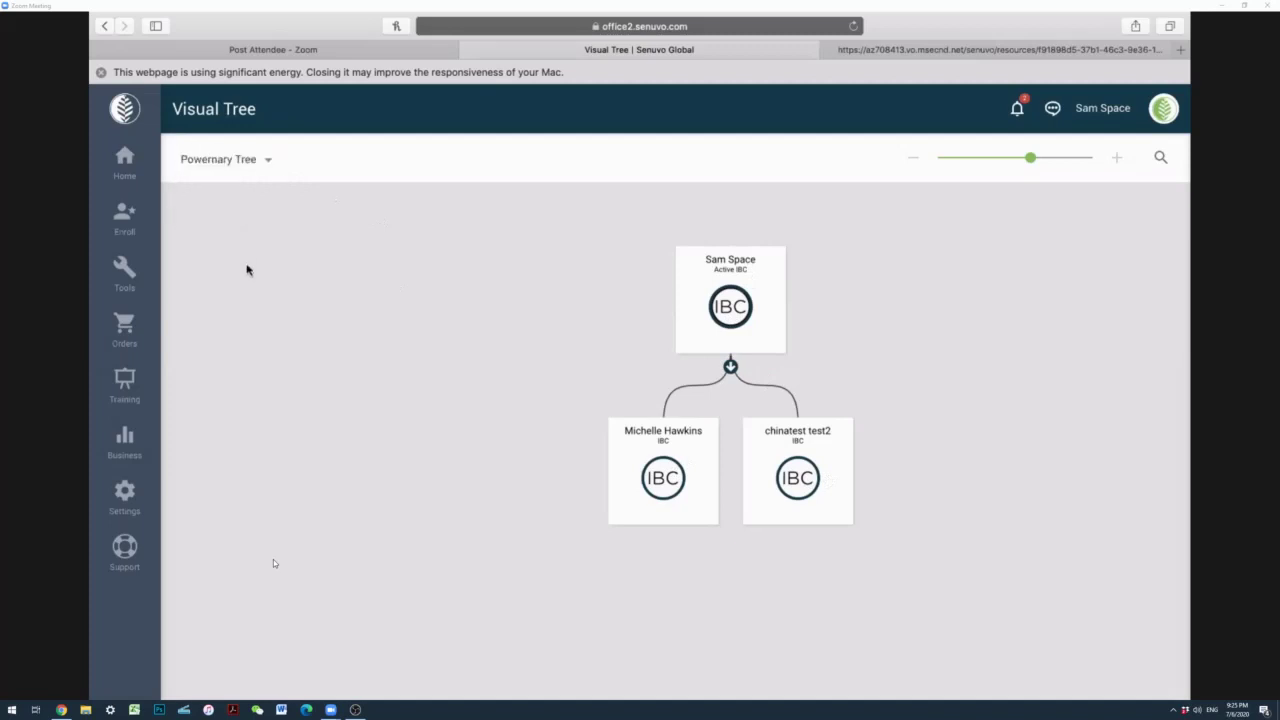
click(140, 453)
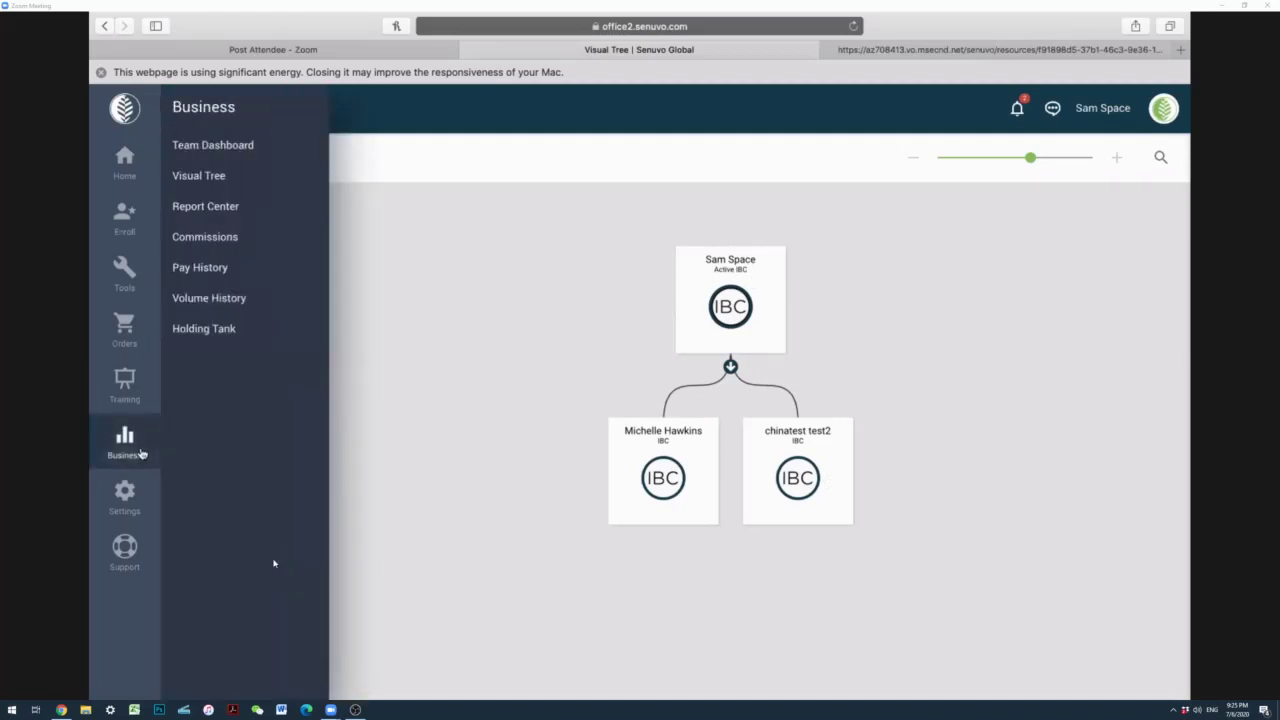
Step: Open the Report Center from the Business menu
click(226, 210)
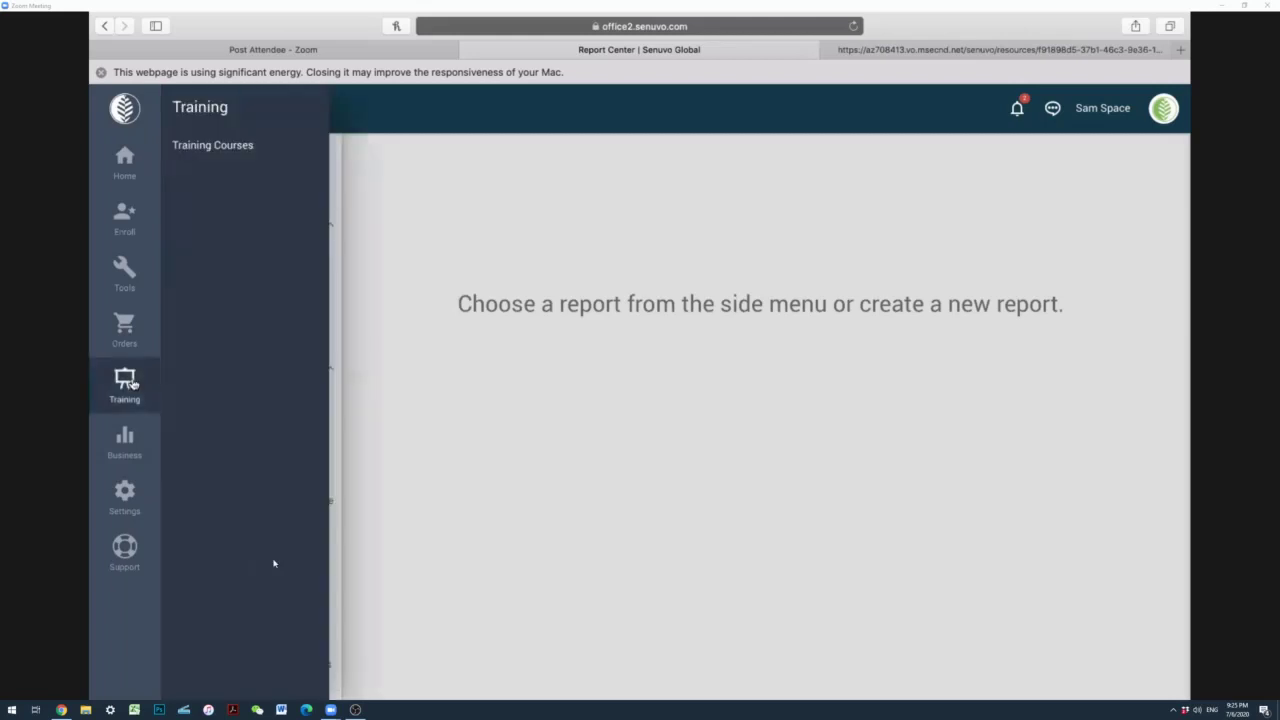
Step: Check Commissions (none paid yet), then view Pay History's projected $8.00 weekly check
mouse_move(121, 451)
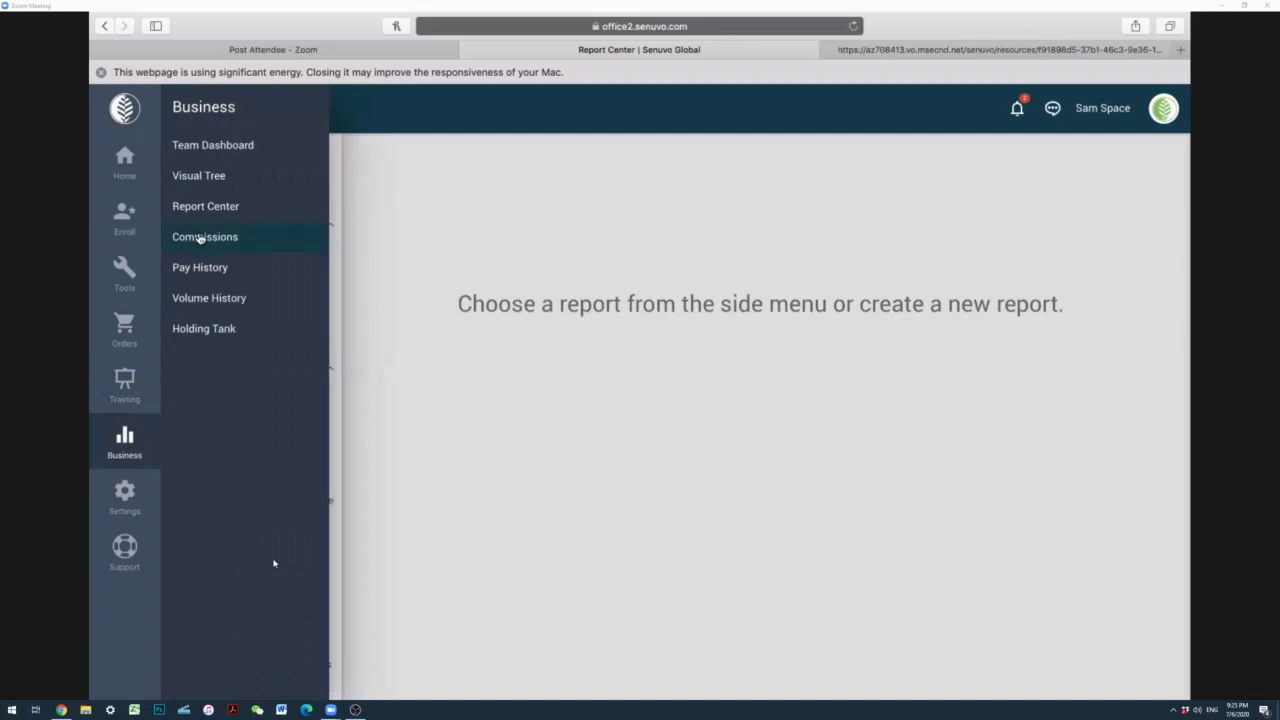
click(200, 237)
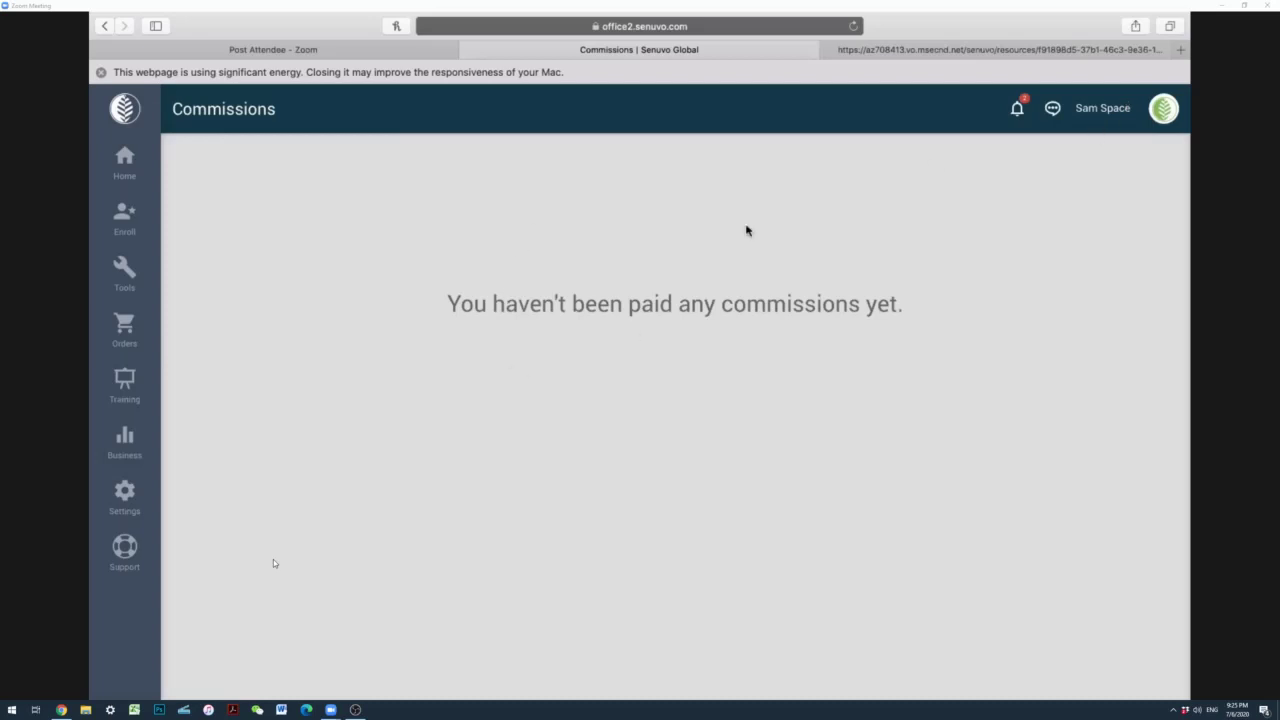
click(124, 443)
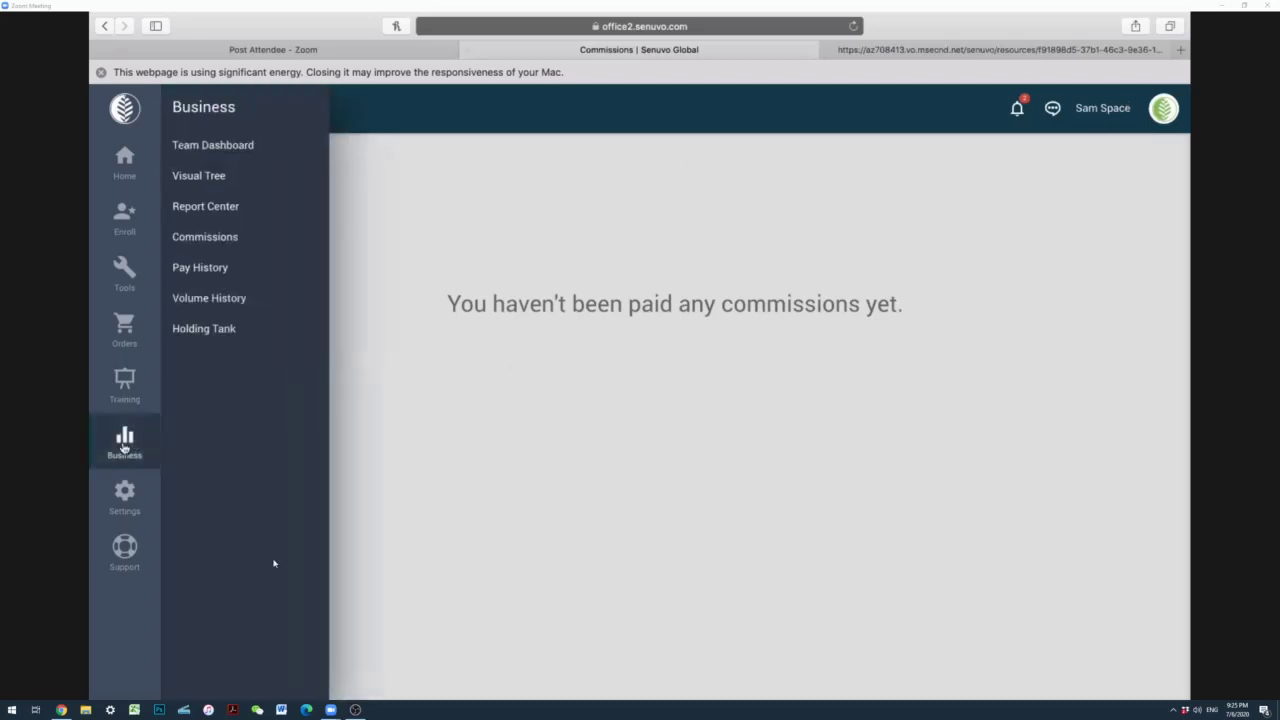
click(193, 276)
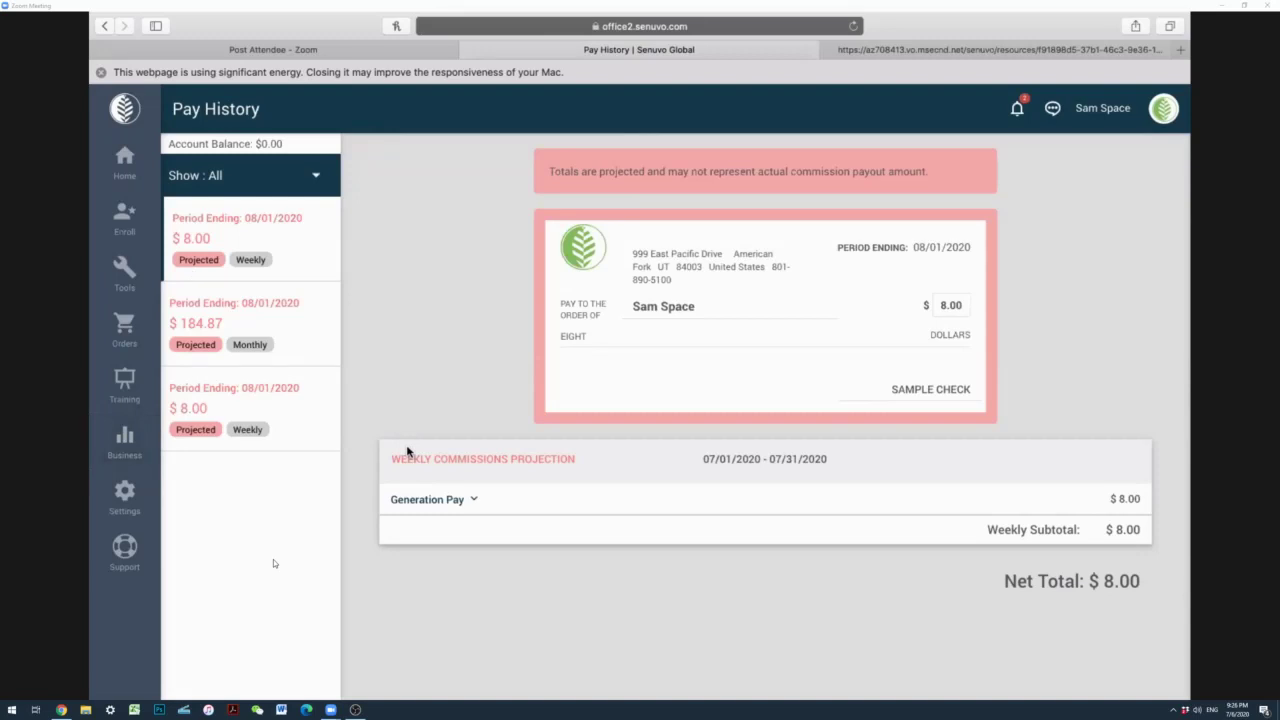
click(124, 440)
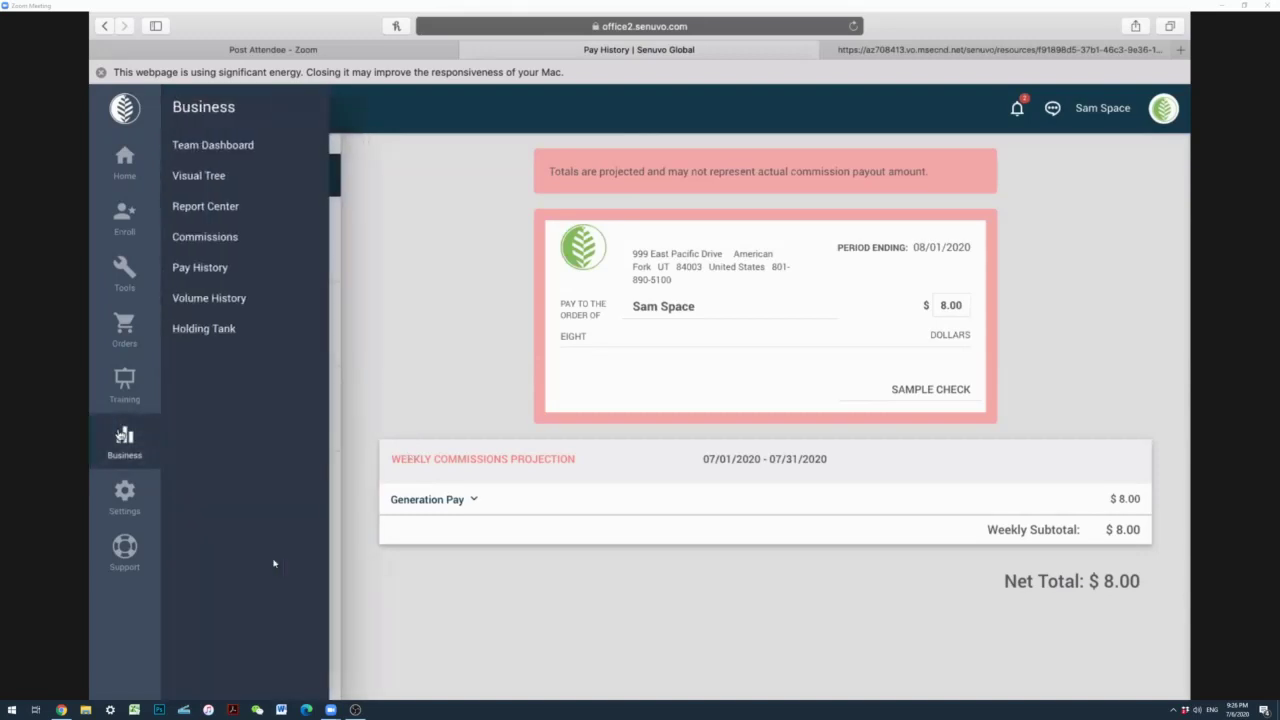
Step: Open Volume History showing May–July 2020 QV, group volume and rank
click(206, 299)
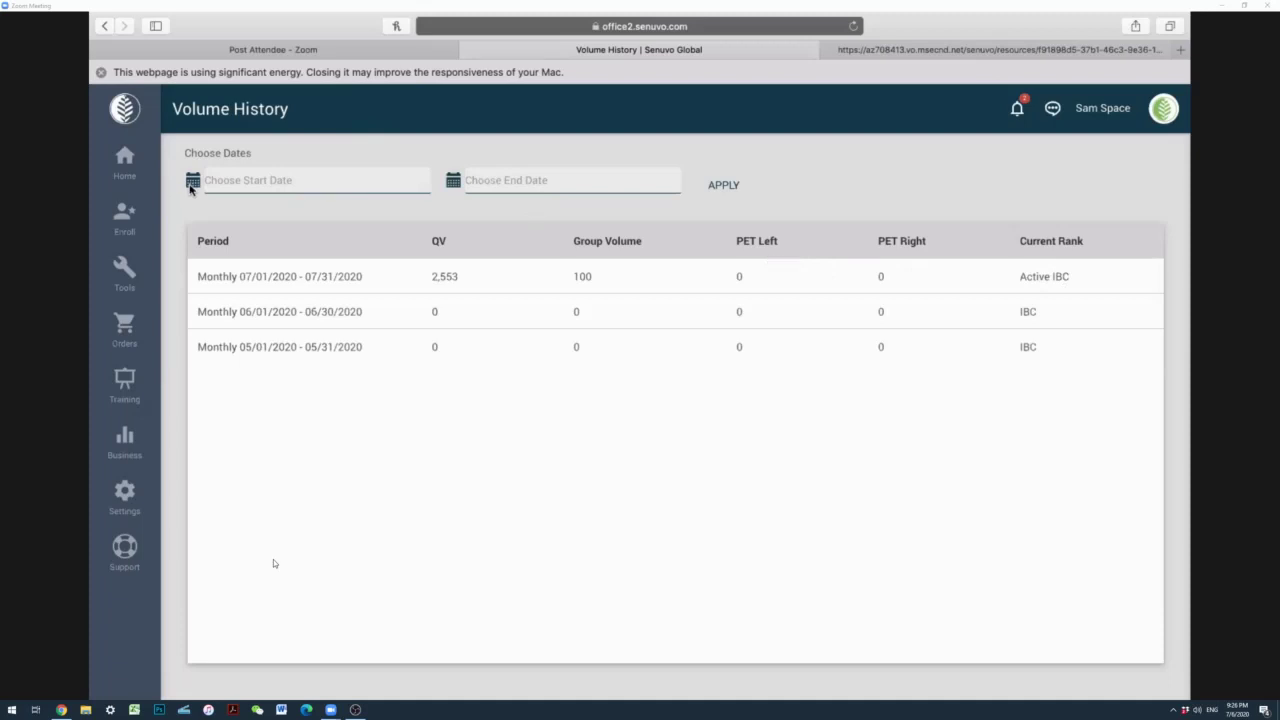
mouse_move(123, 450)
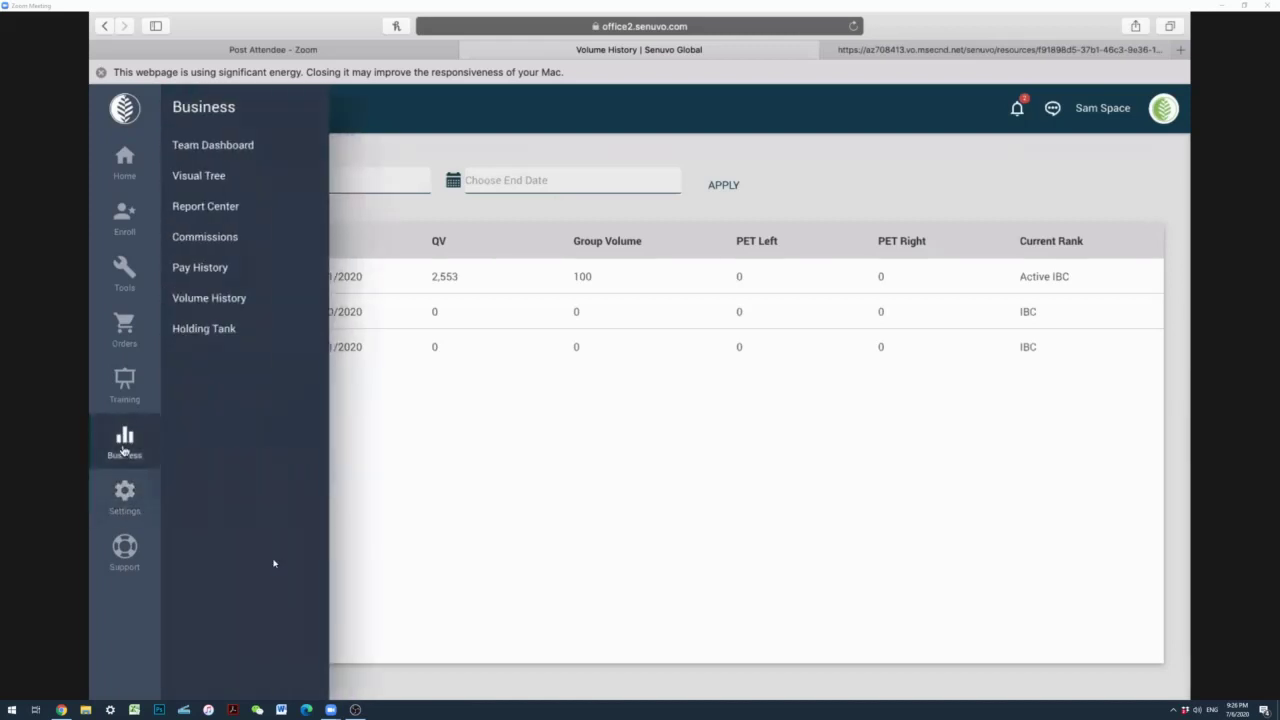
Step: Open the Holding Tank, start moving the first waiting distributor and glance at the visual tree
click(221, 330)
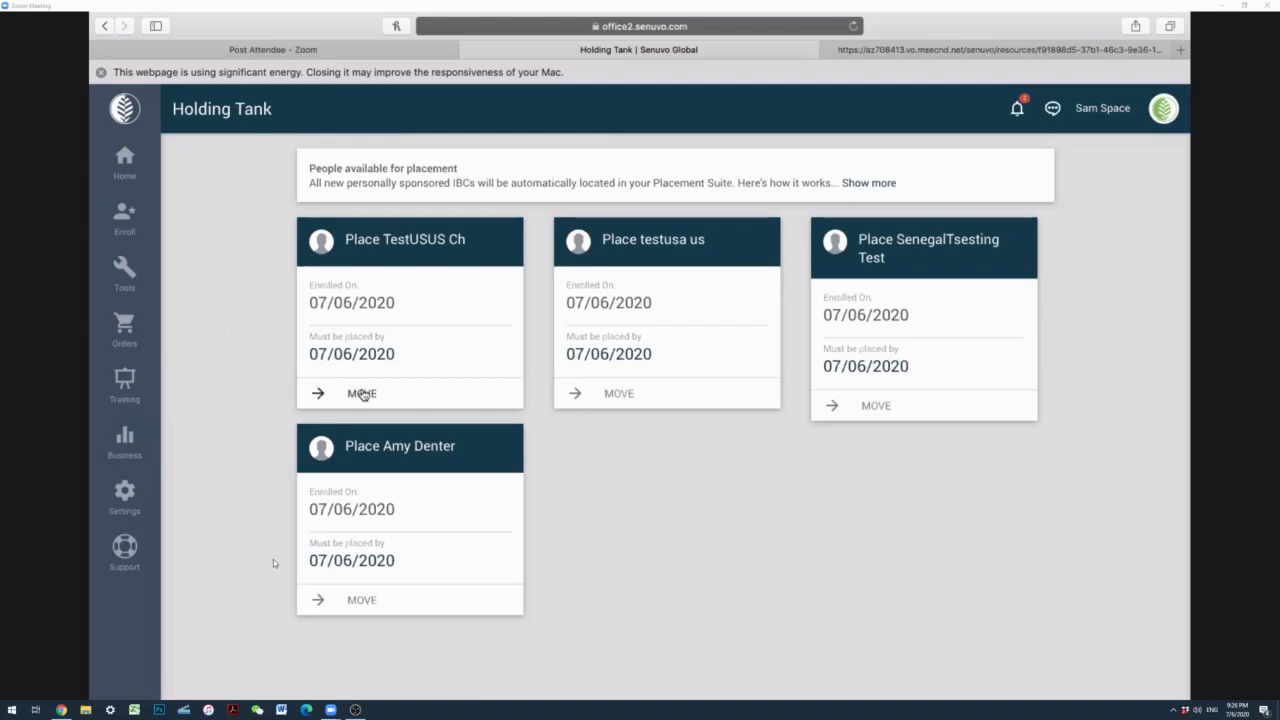
click(362, 393)
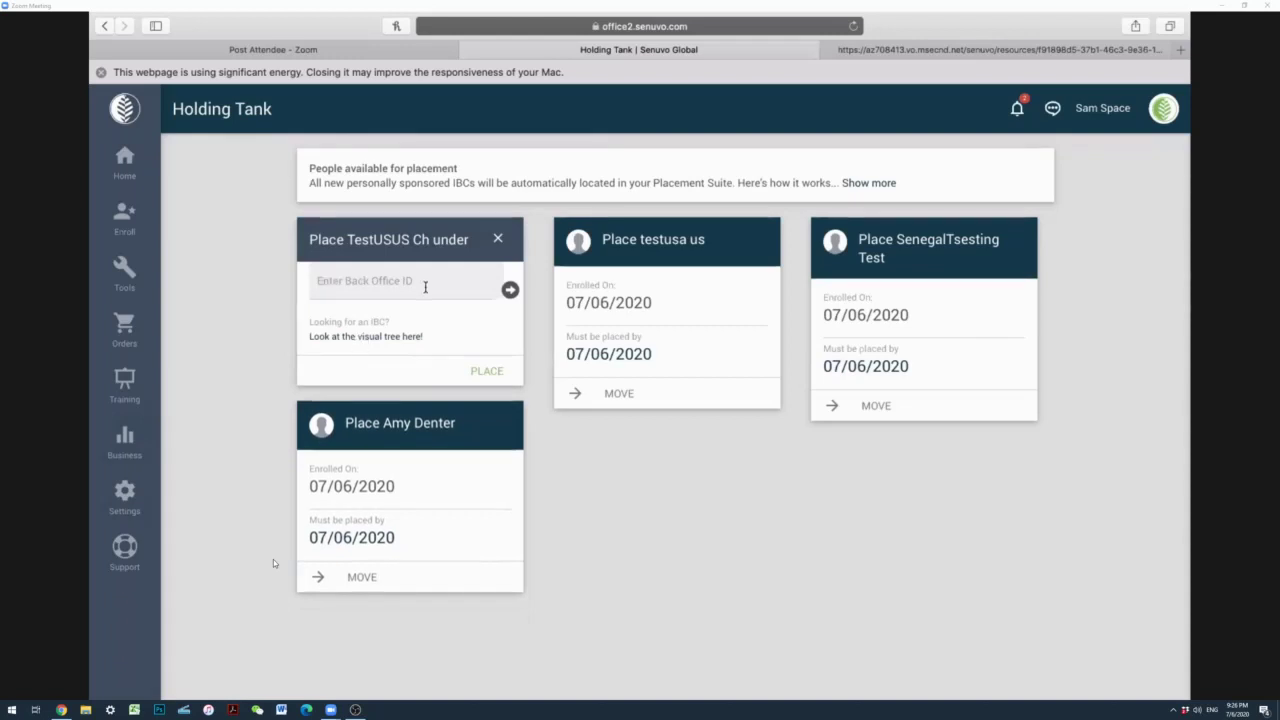
click(393, 338)
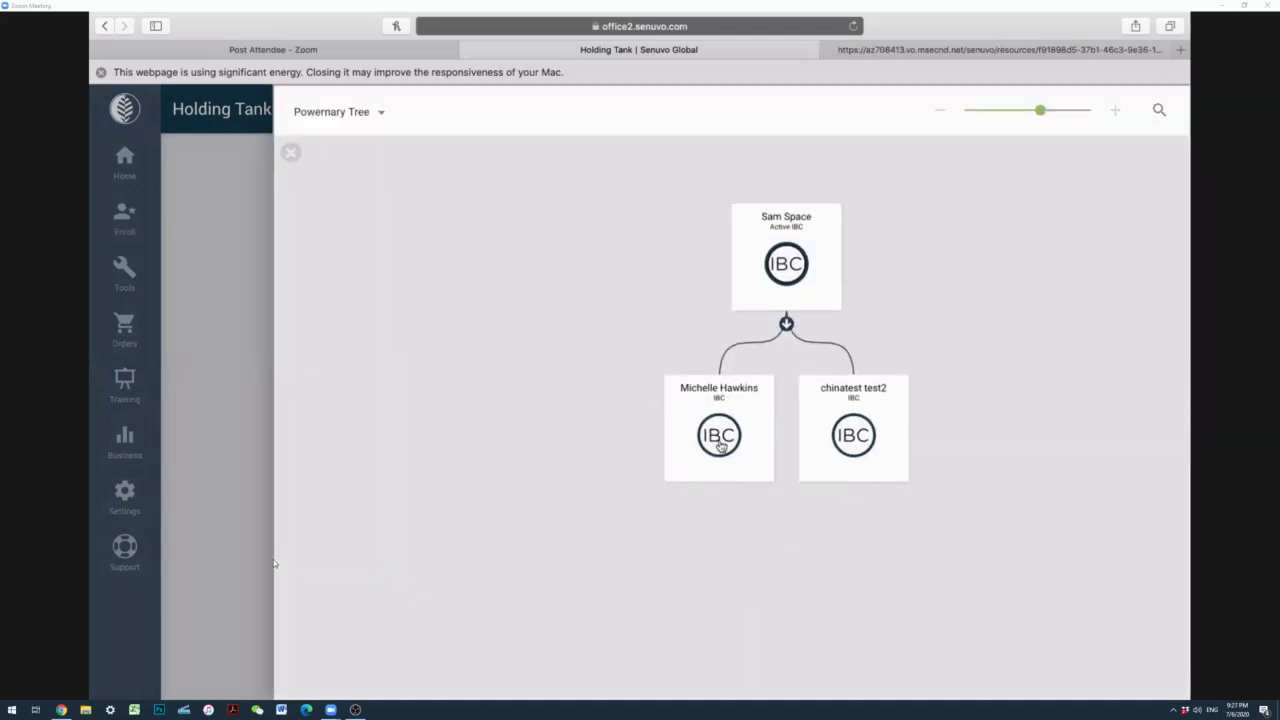
click(290, 152)
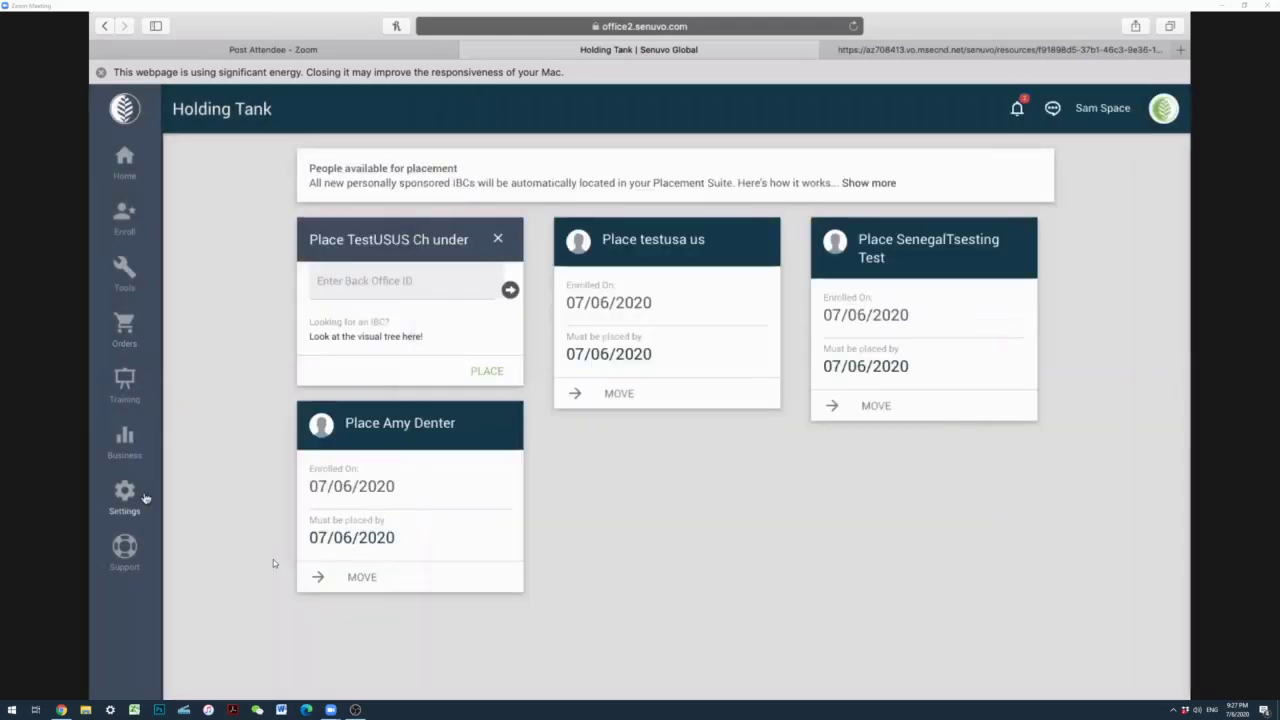
click(139, 499)
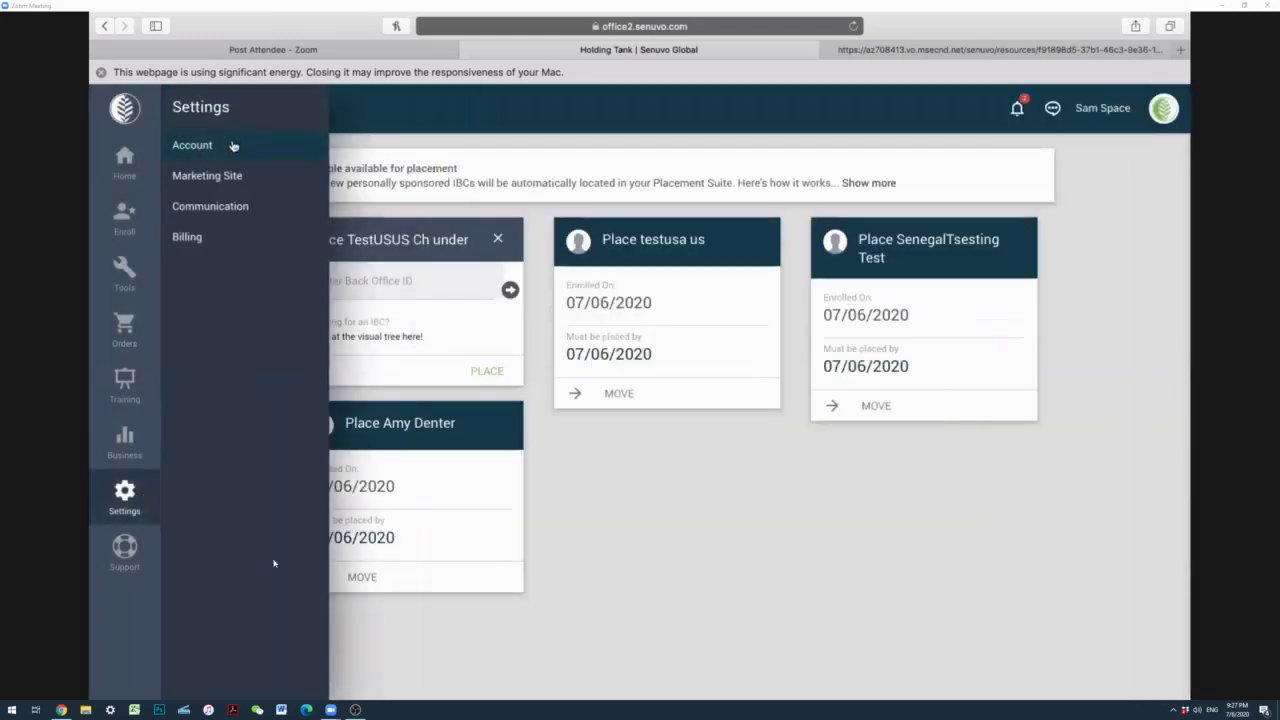
Step: Review the Account settings page, then open Support with sponsor, enroller and corporate contacts
click(491, 120)
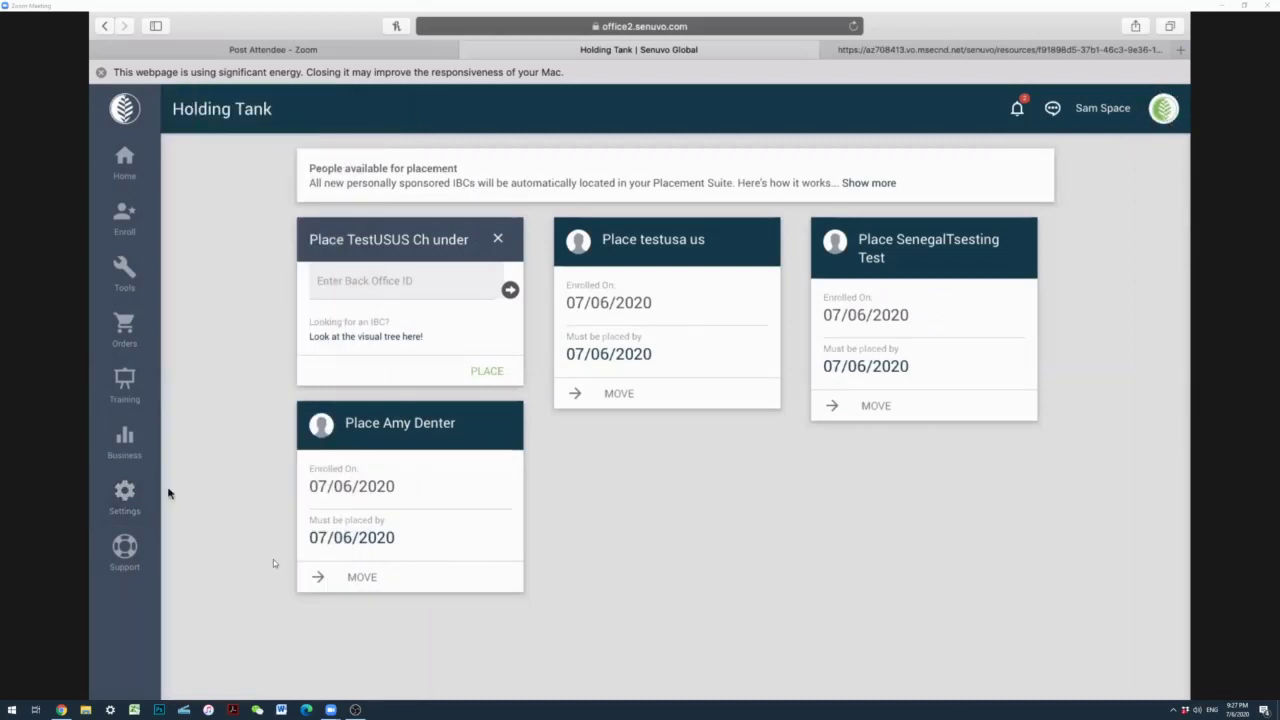
click(128, 495)
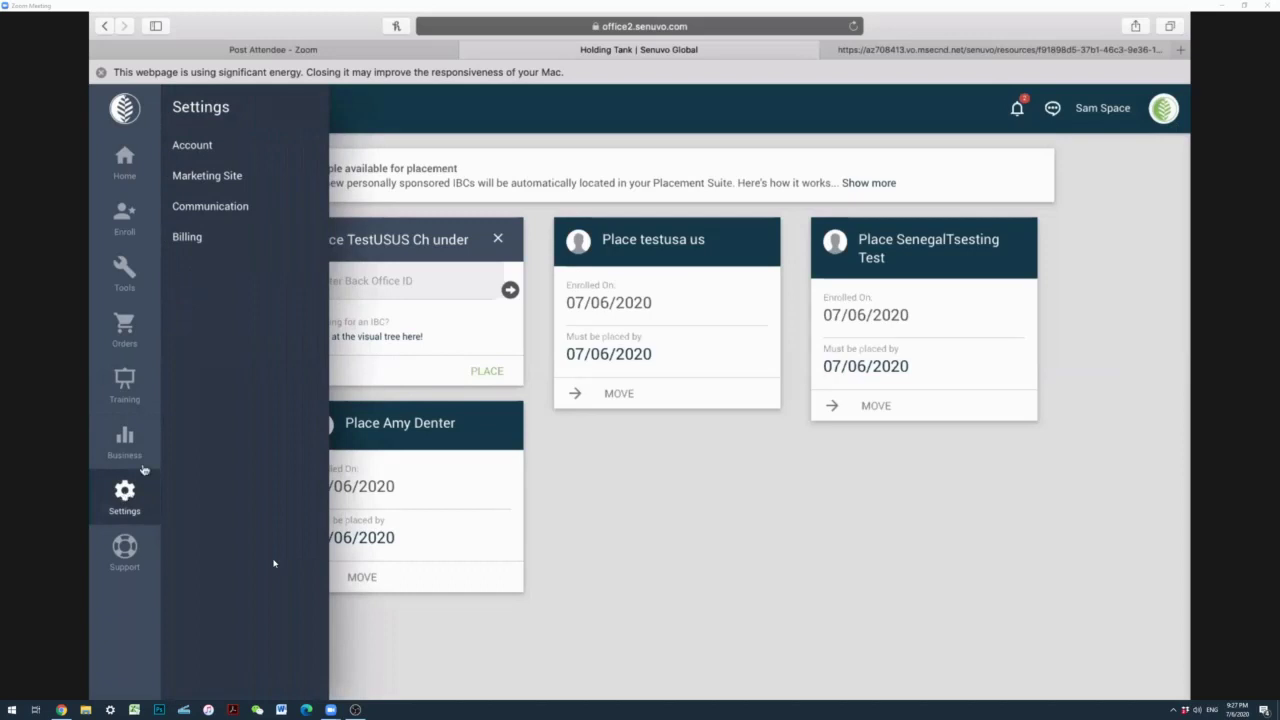
click(193, 145)
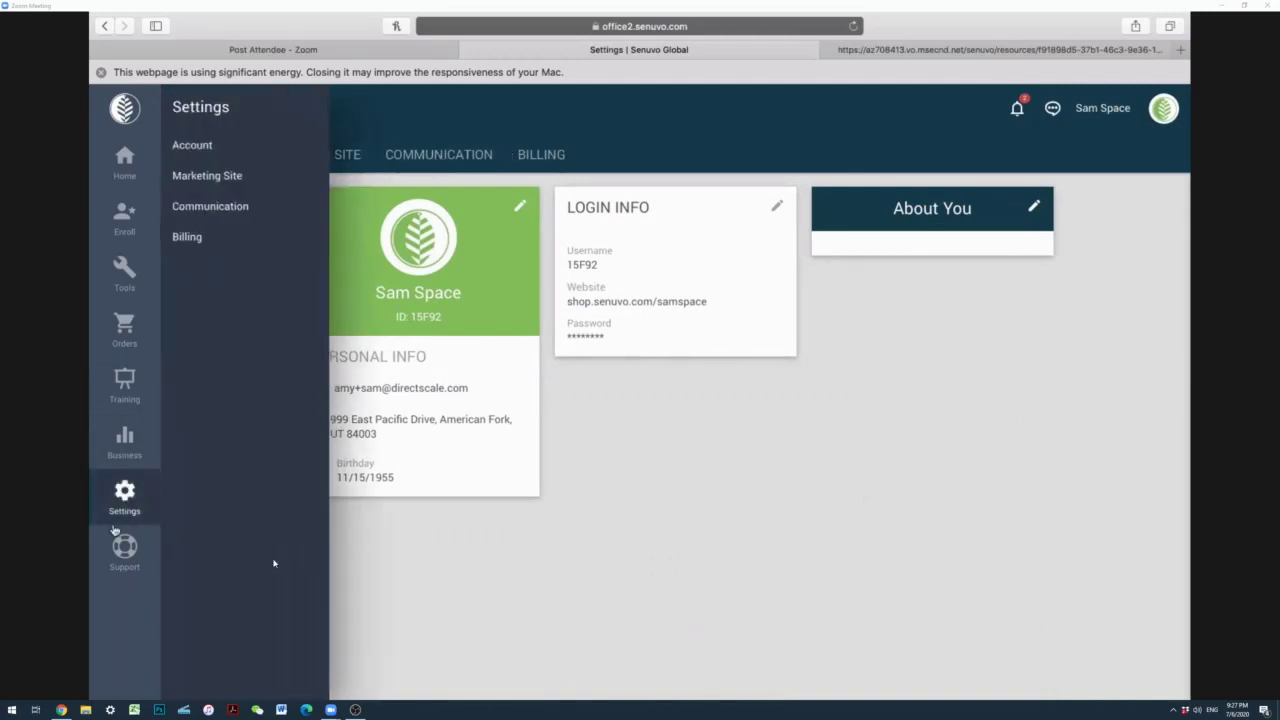
click(120, 556)
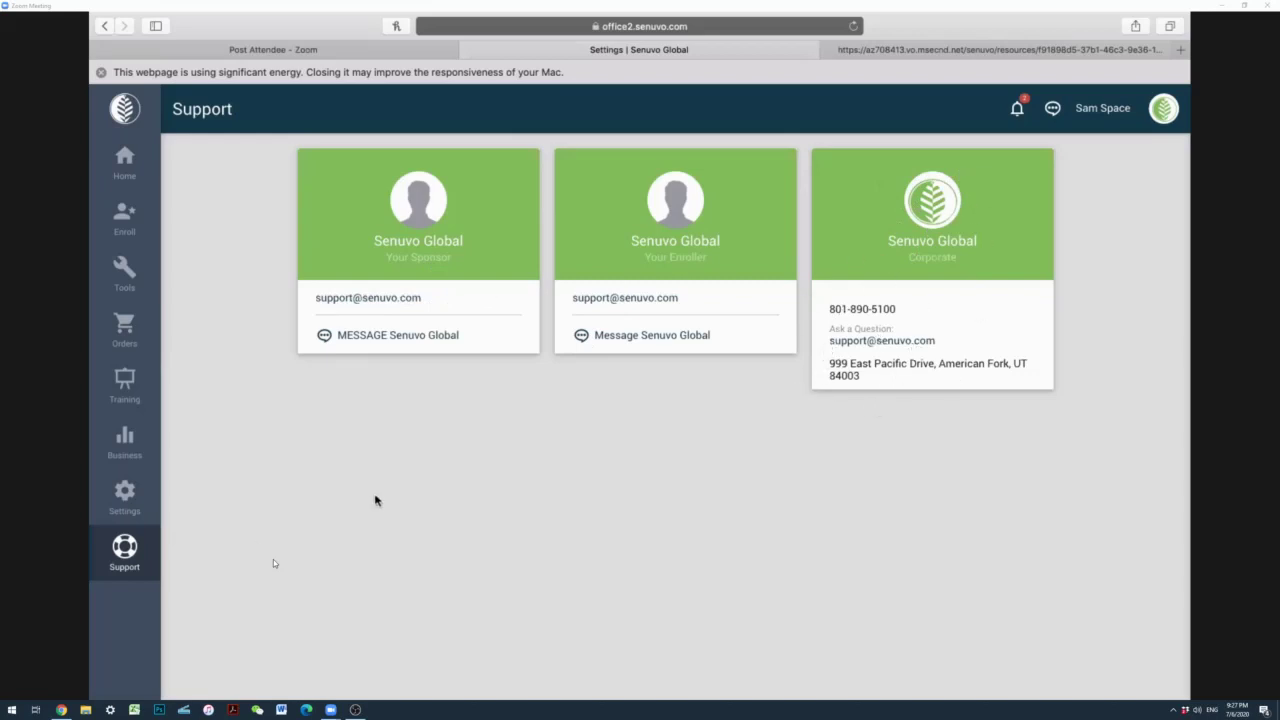
Step: Start a new distributor enrollment from the shop site's Join page
click(122, 220)
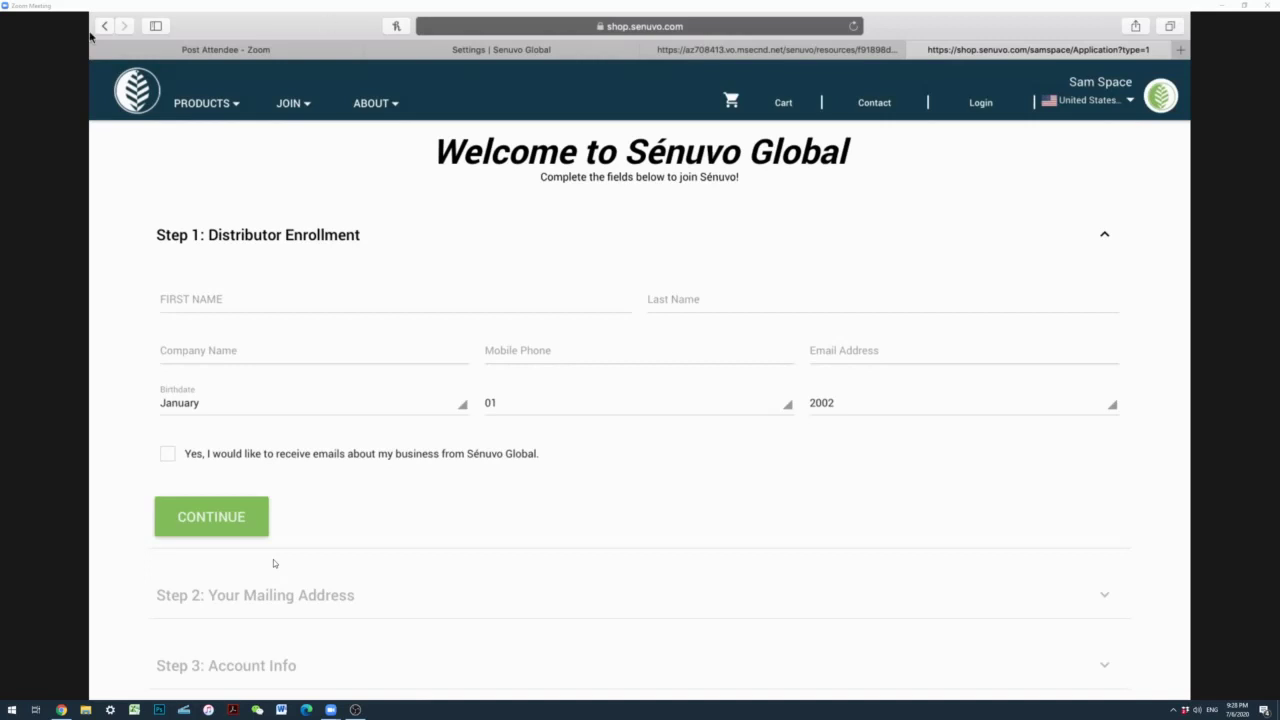
Step: Enter the new distributor's first and last name on Step 1
click(193, 297)
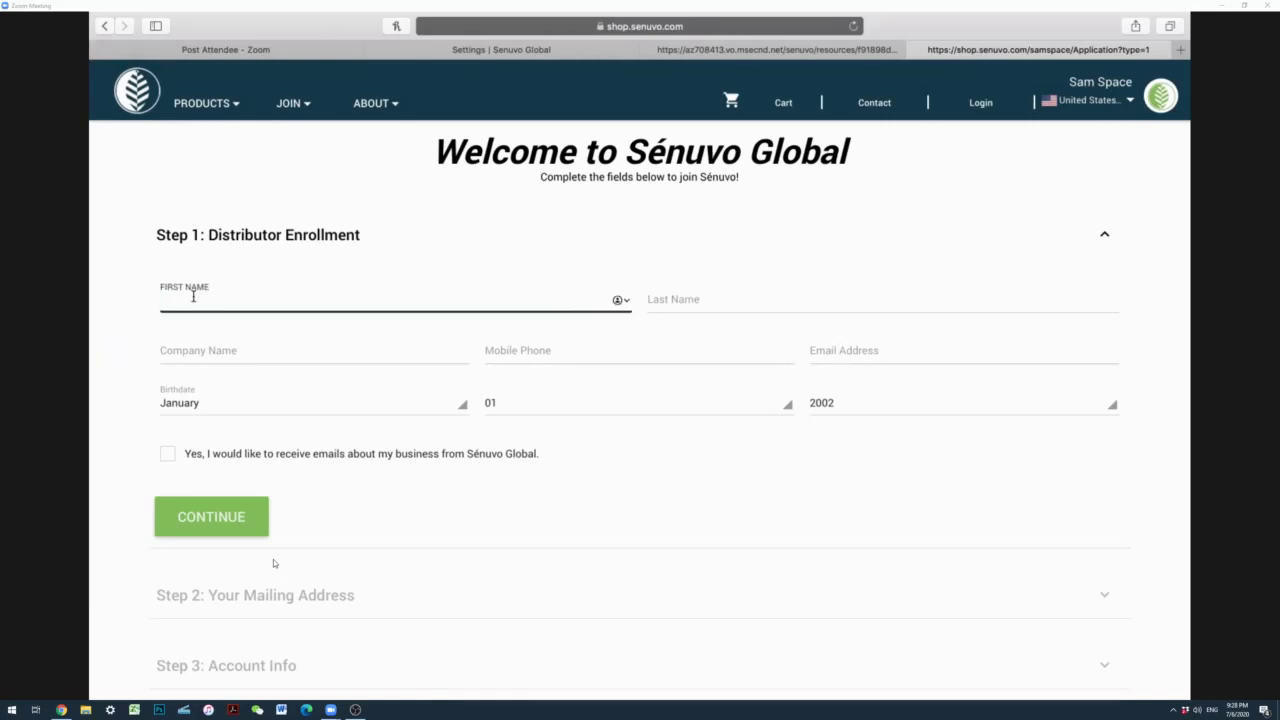
key(Tab)
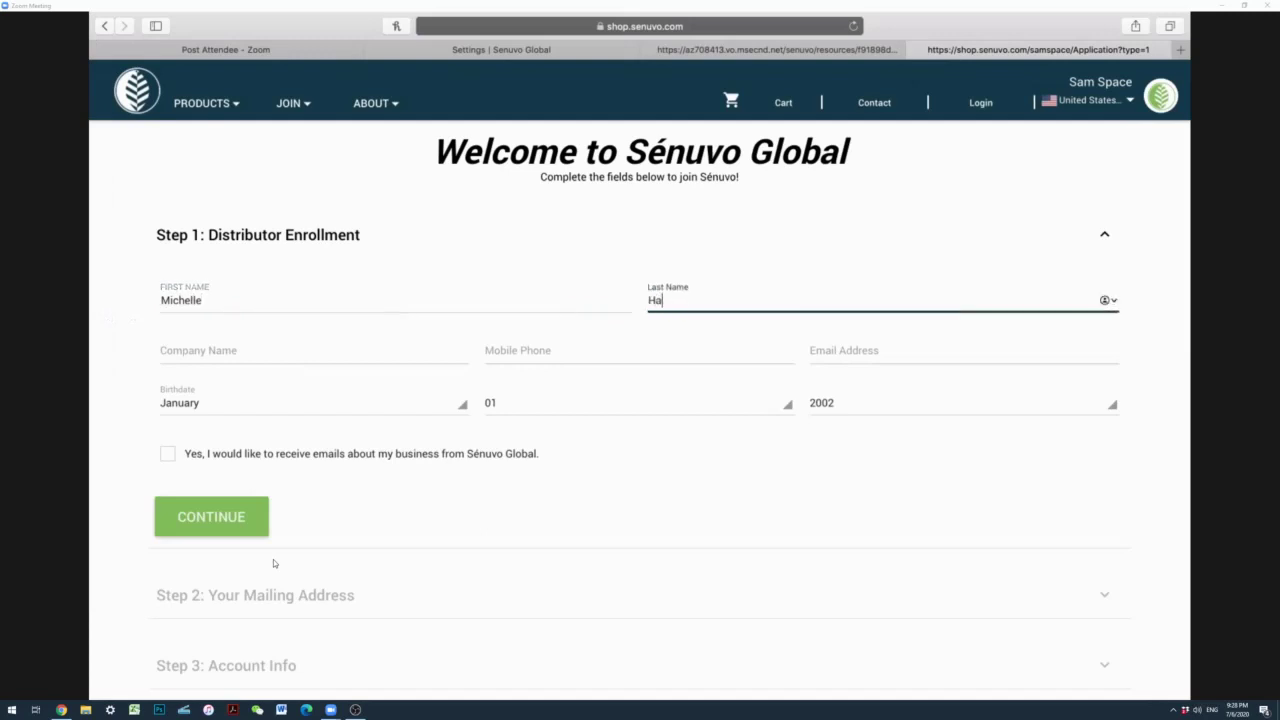
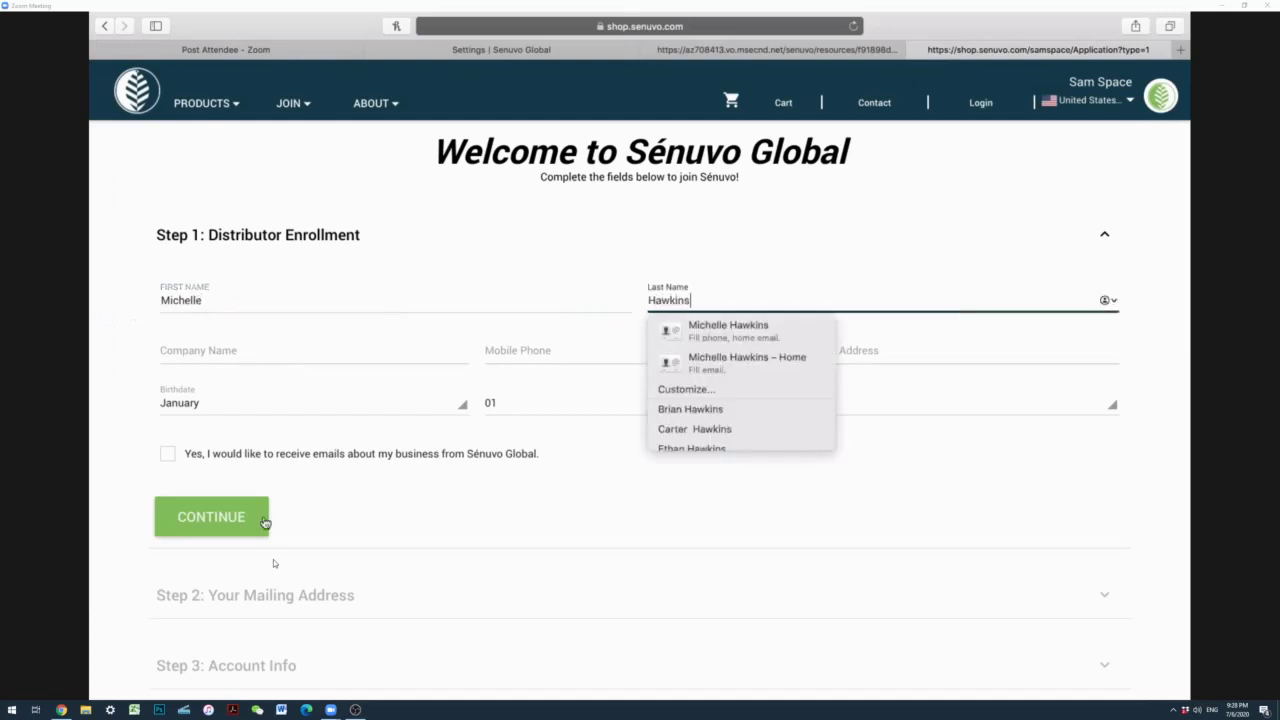
click(374, 512)
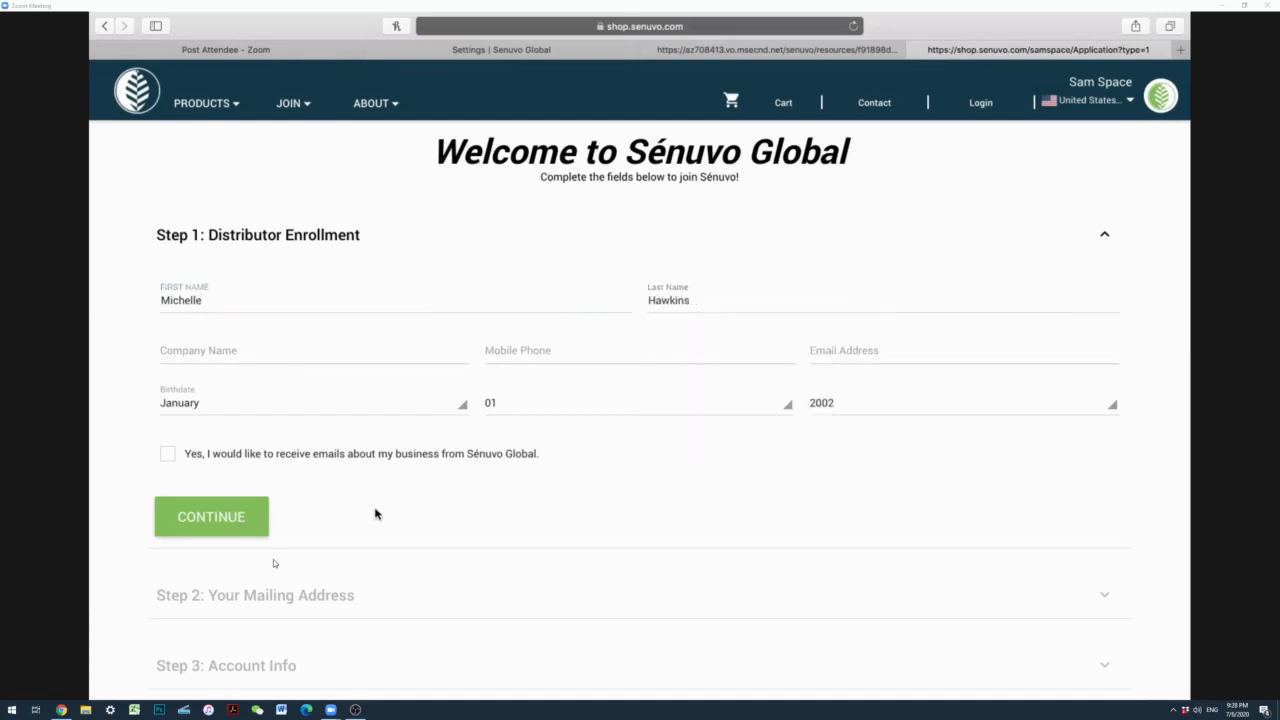
click(229, 514)
scroll(229, 514, down, 3)
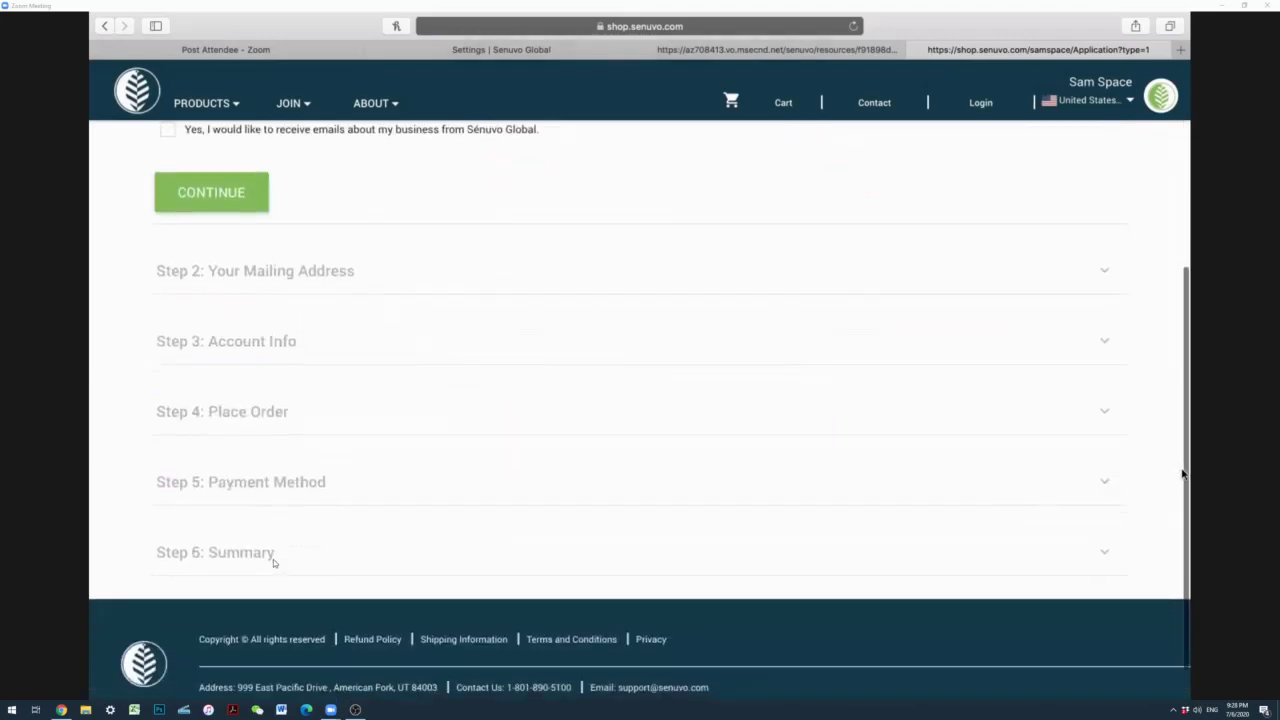
scroll(1184, 474, up, 3)
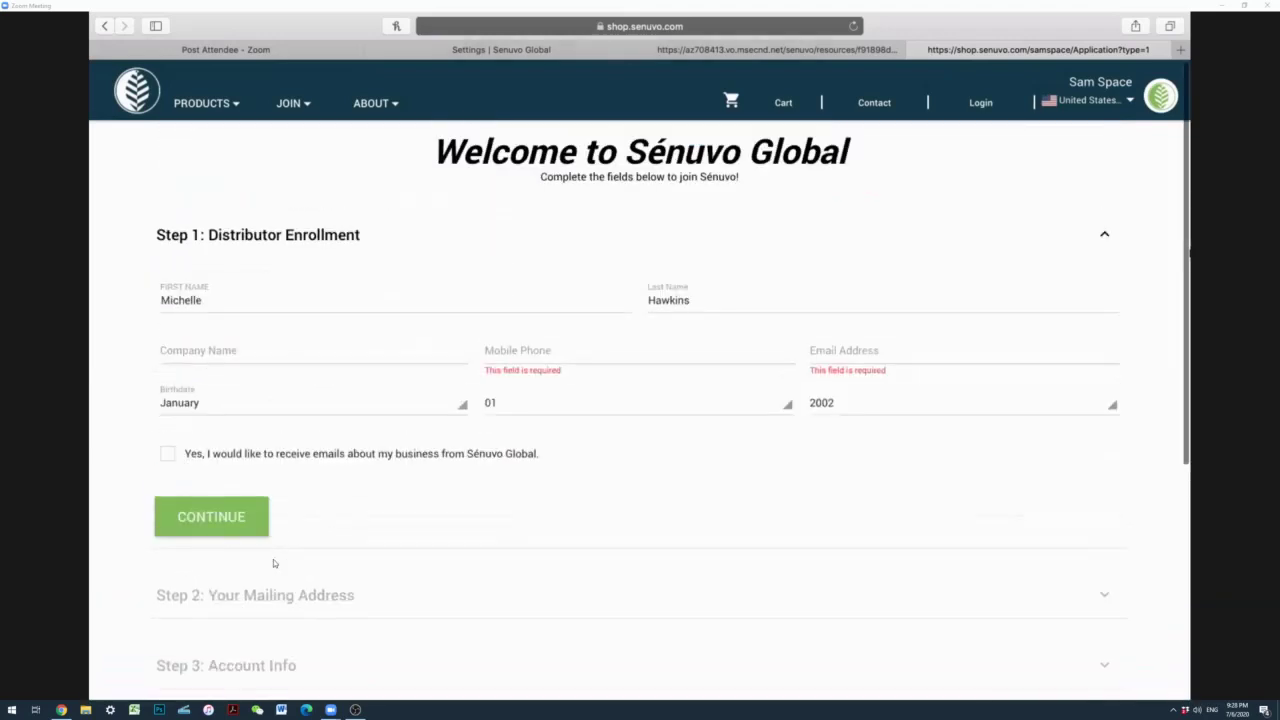
Step: Add the distributor's mobile phone and email, opt in to emails, and continue to Step 2
click(522, 345)
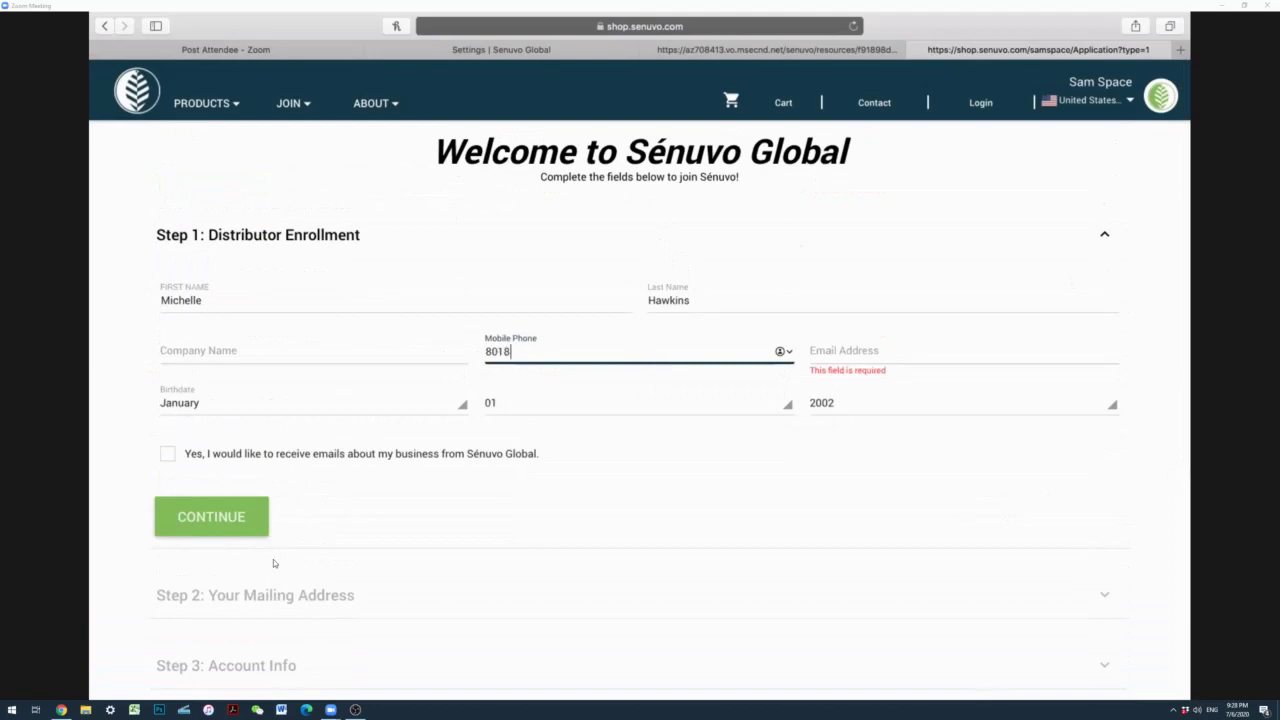
key(Tab)
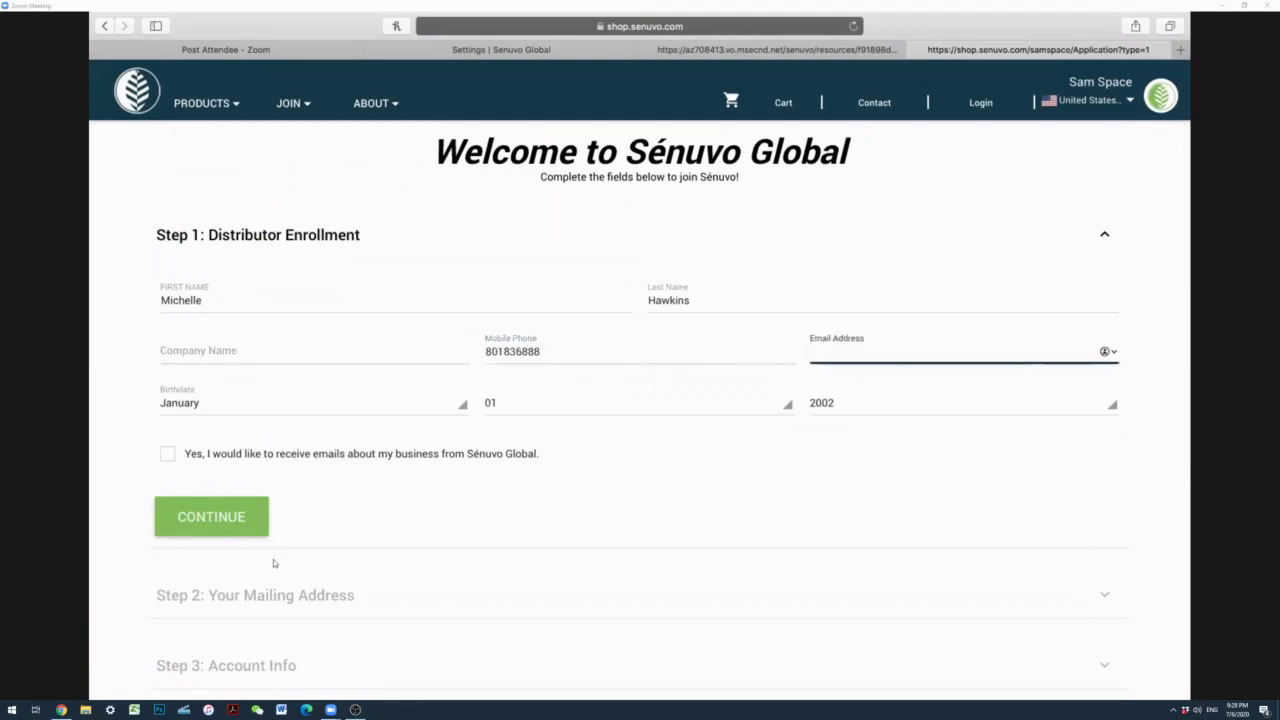
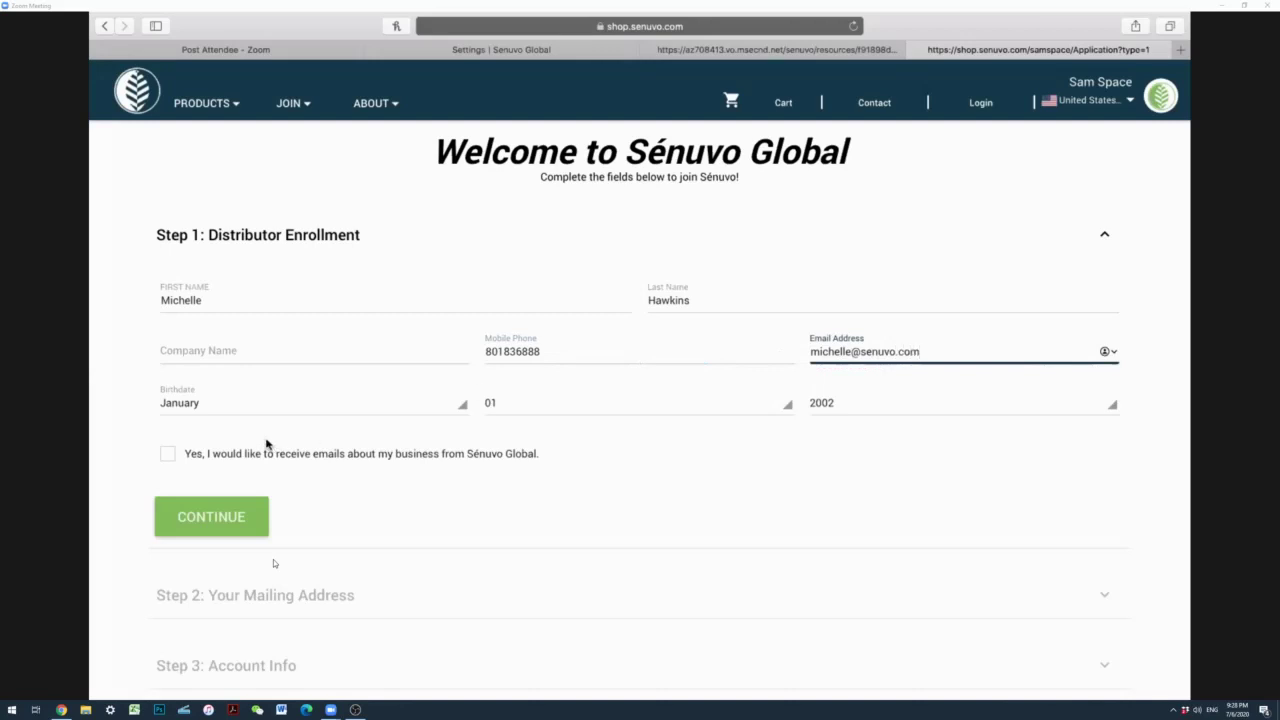
click(167, 453)
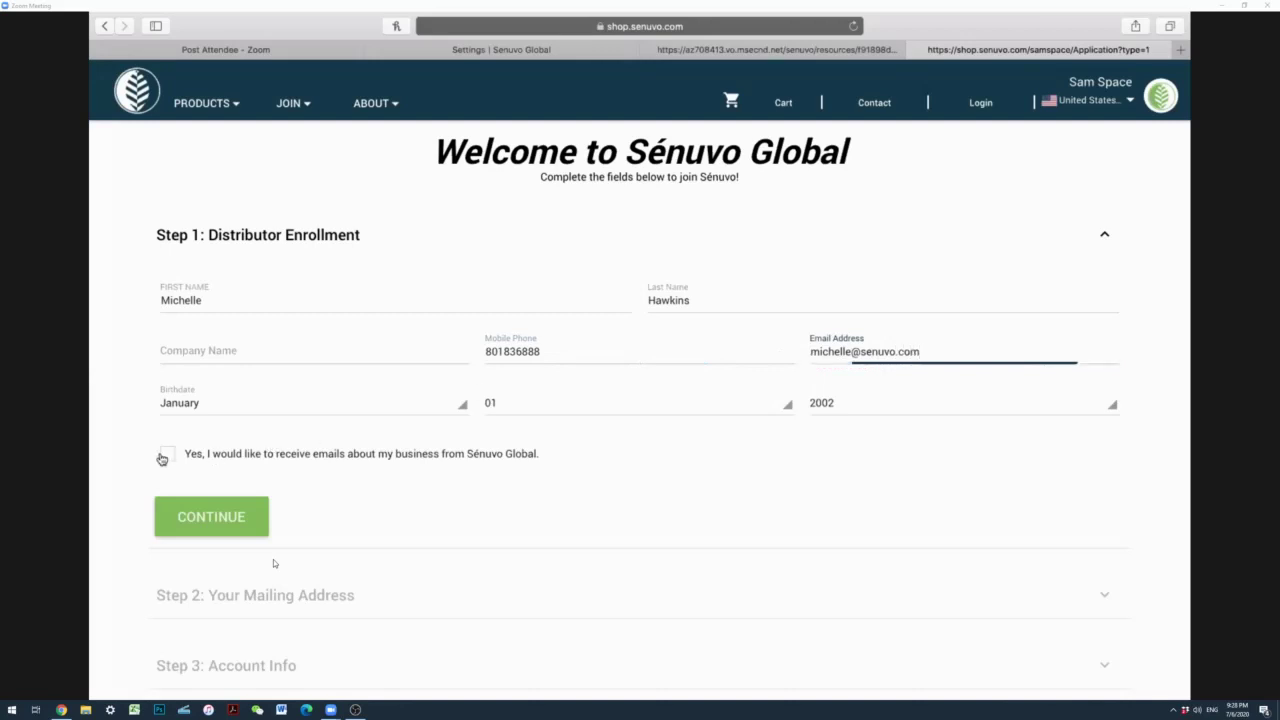
click(215, 522)
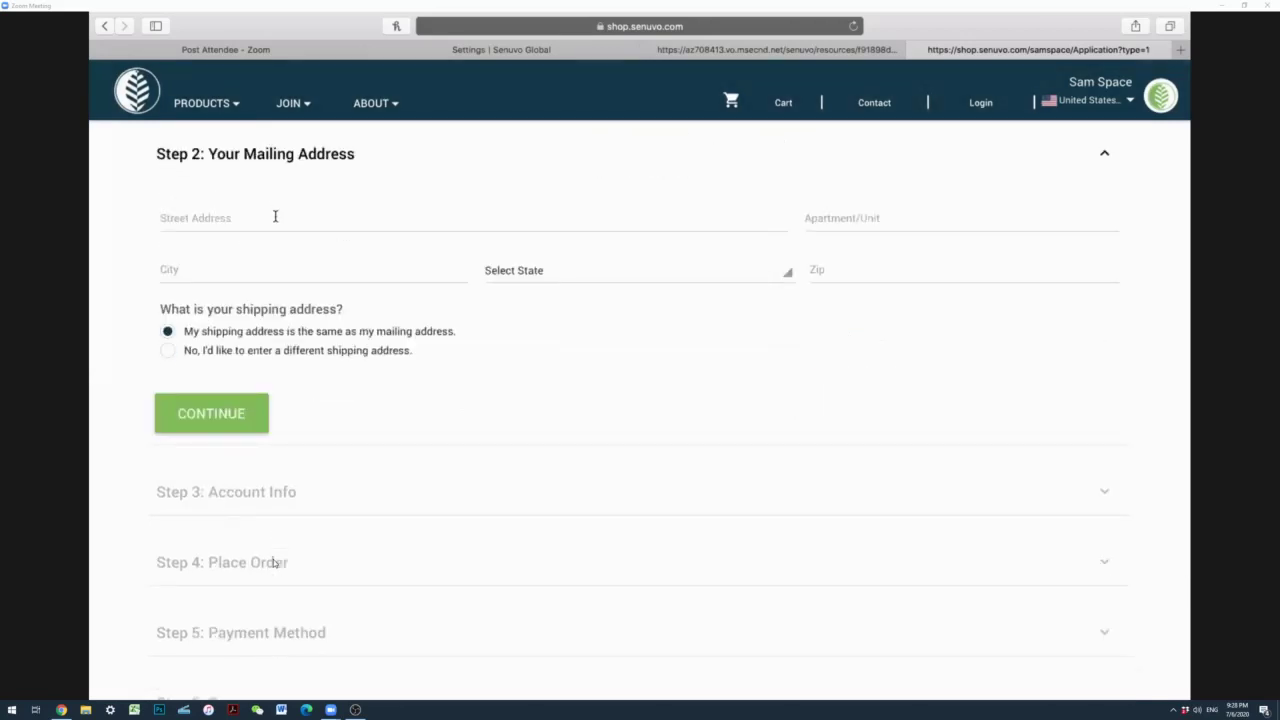
Step: Enter the distributor's street address, city, Utah as the state, and zip code
click(275, 216)
text(123 Main)
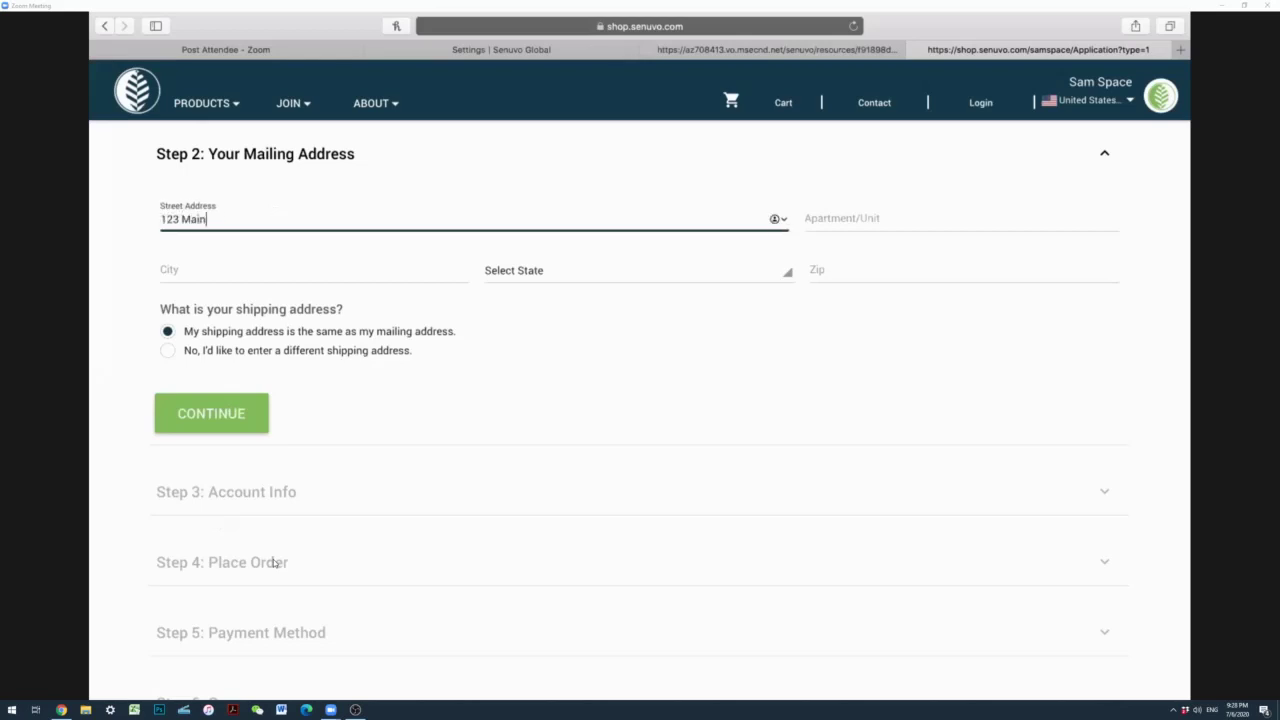
text( Street)
click(212, 277)
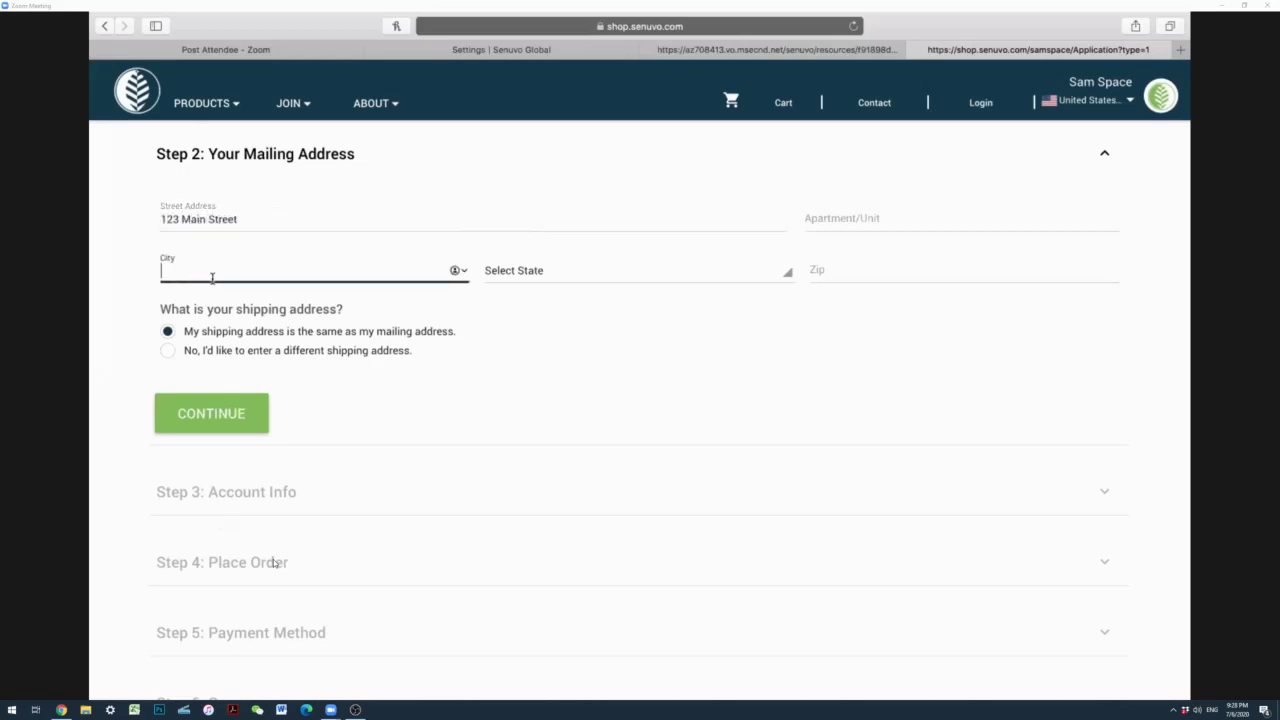
text(American Fork)
key(Tab)
key(u)
key(Tab)
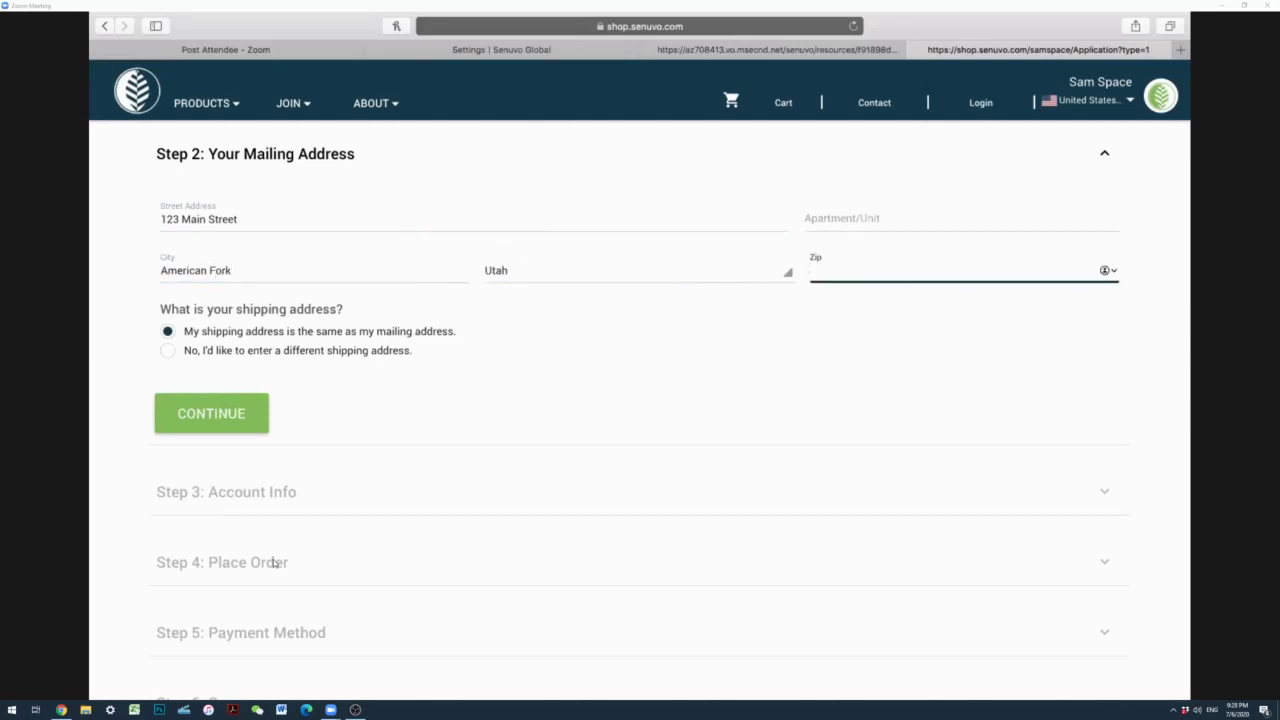
text(84003)
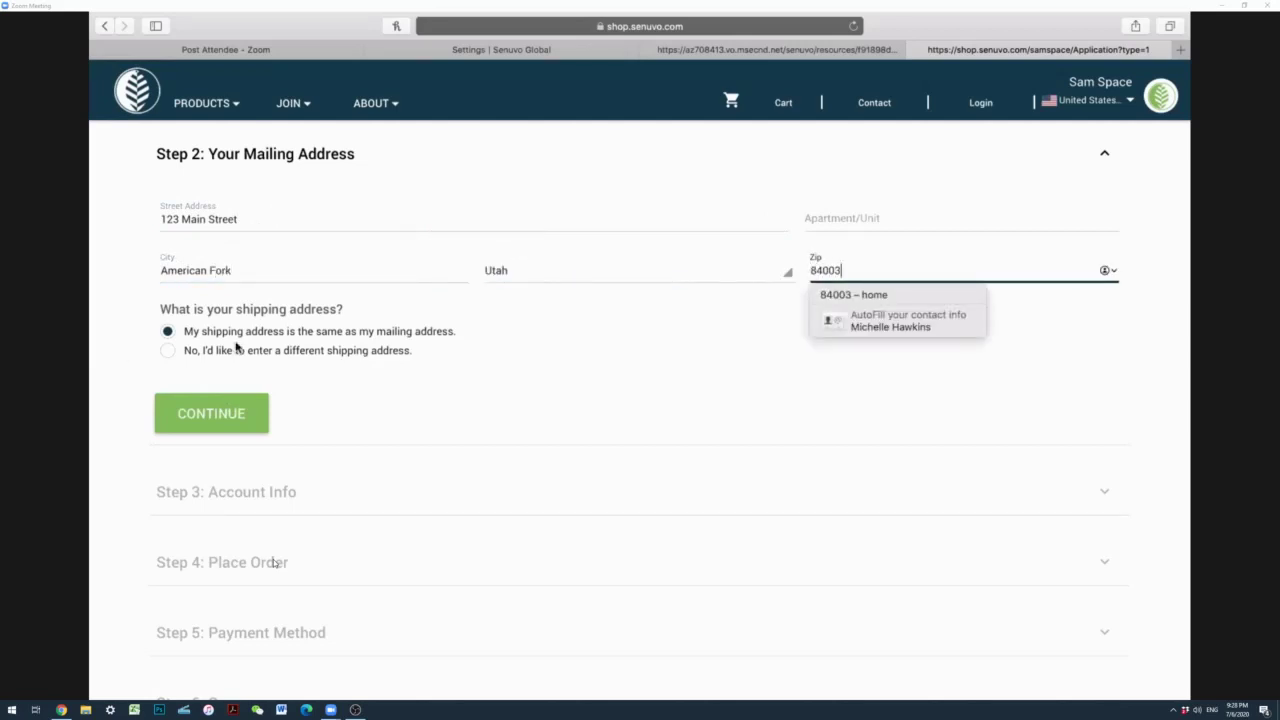
click(783, 338)
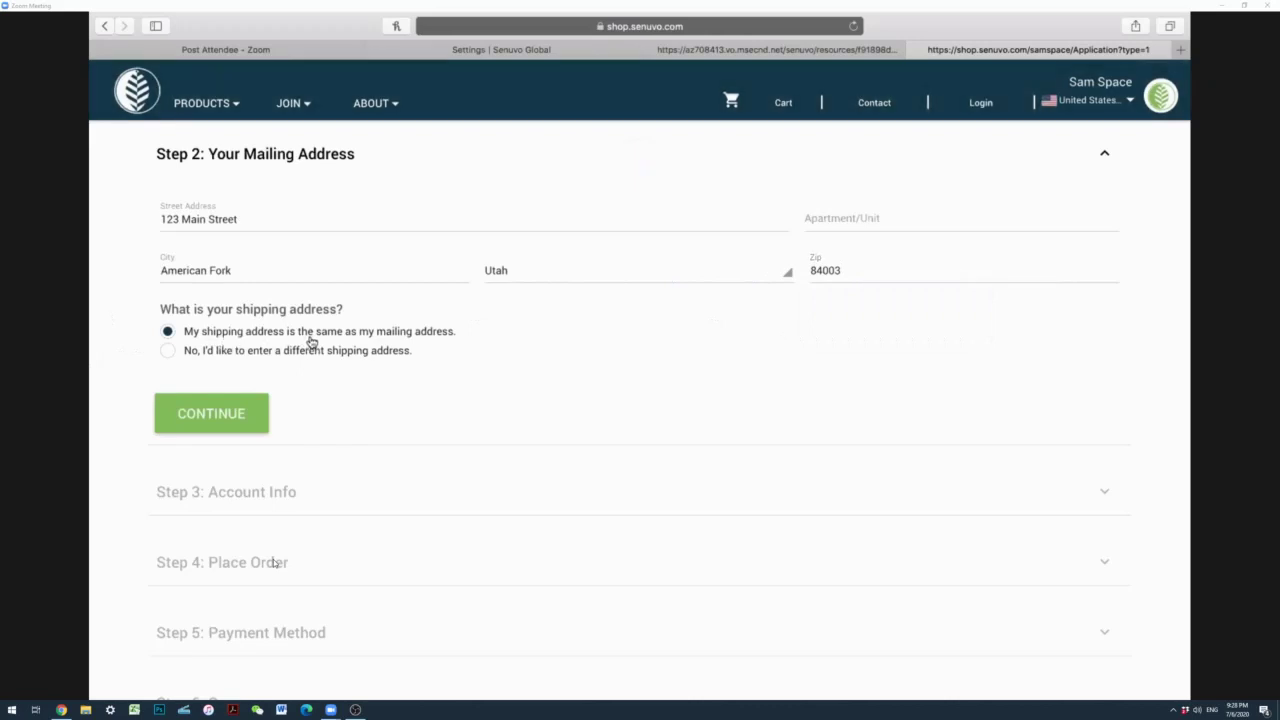
Step: Continue to Step 3 Account Info and begin typing the distributor's username
click(206, 414)
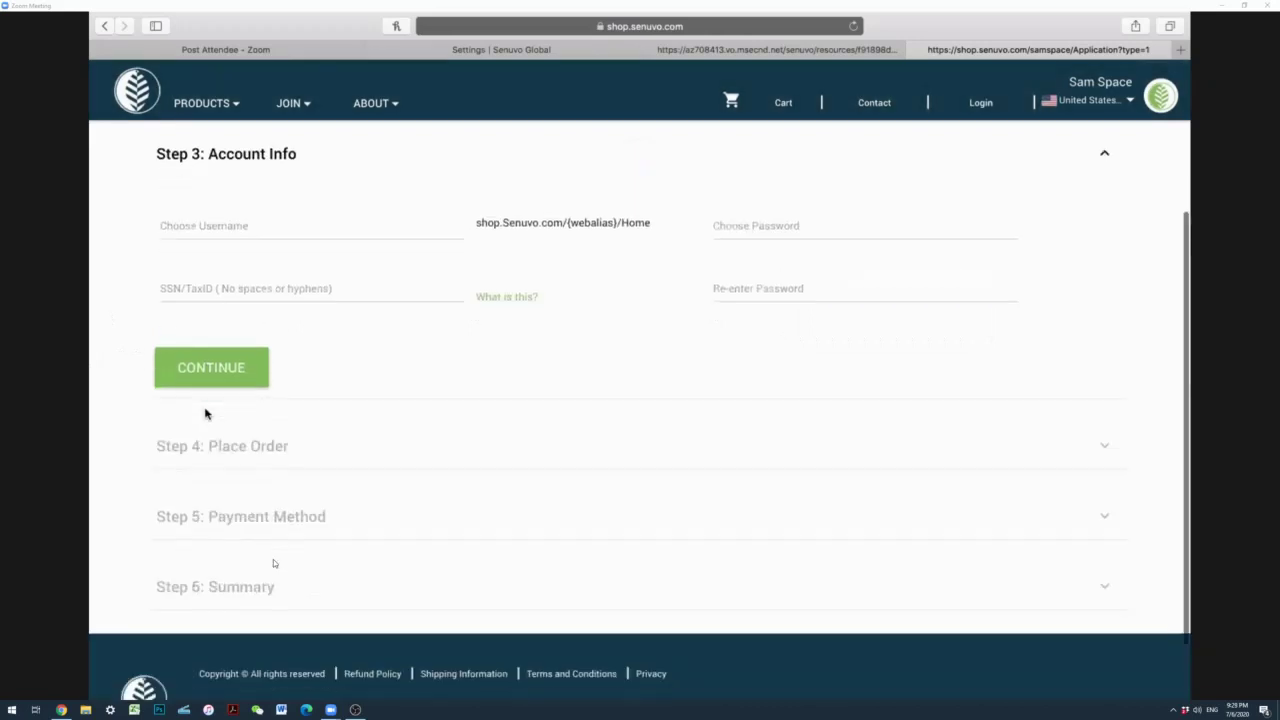
click(225, 226)
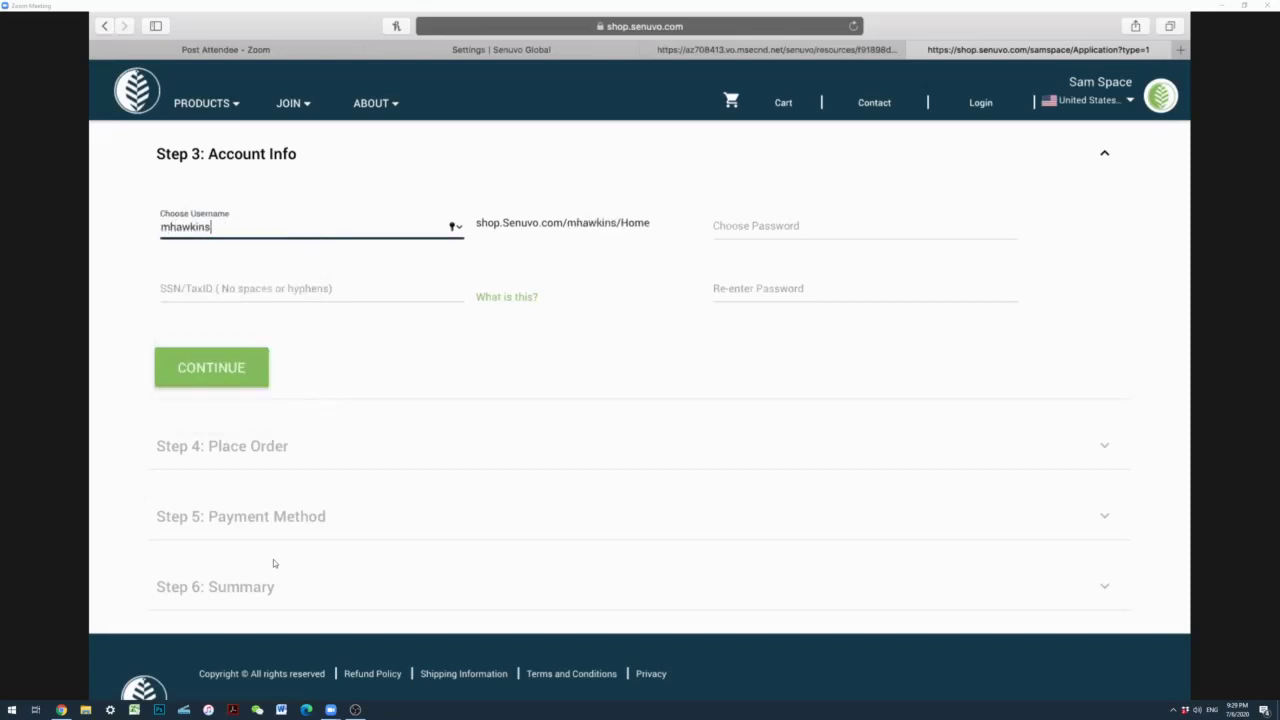
Step: Enter the account password in both Choose Password and Re-enter Password
click(804, 229)
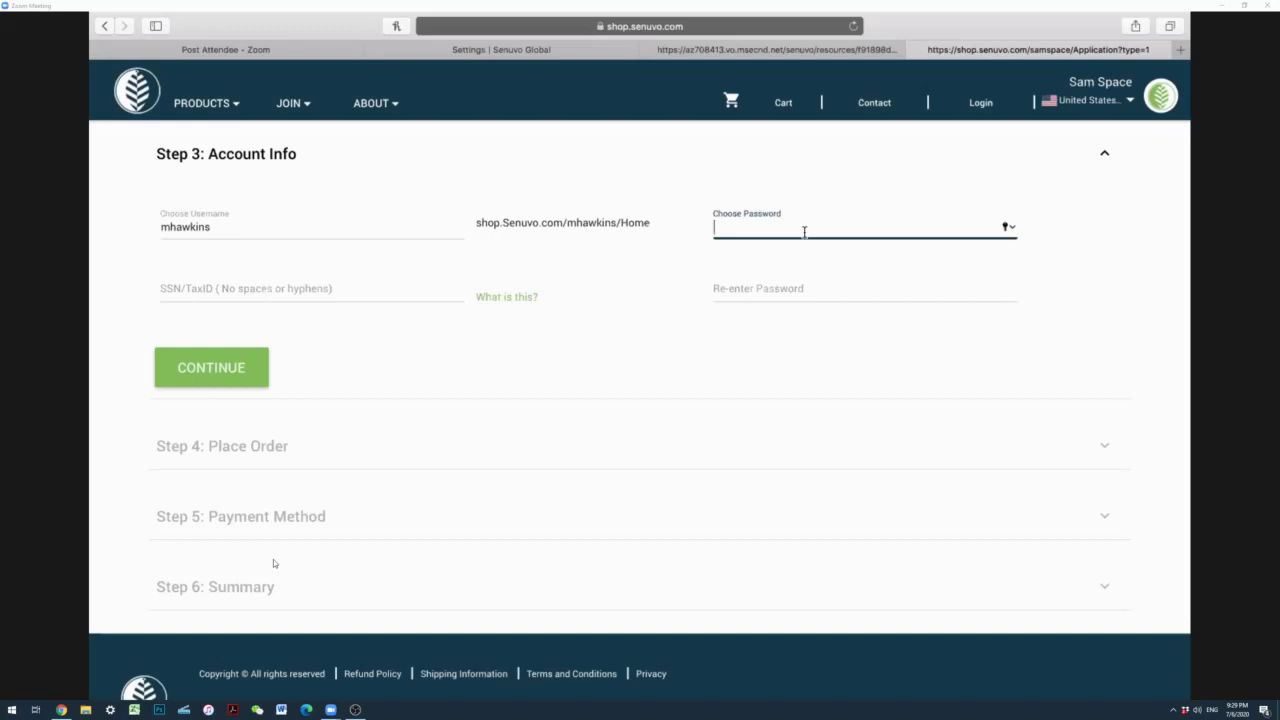
text(•••••)
click(737, 289)
text(•••)
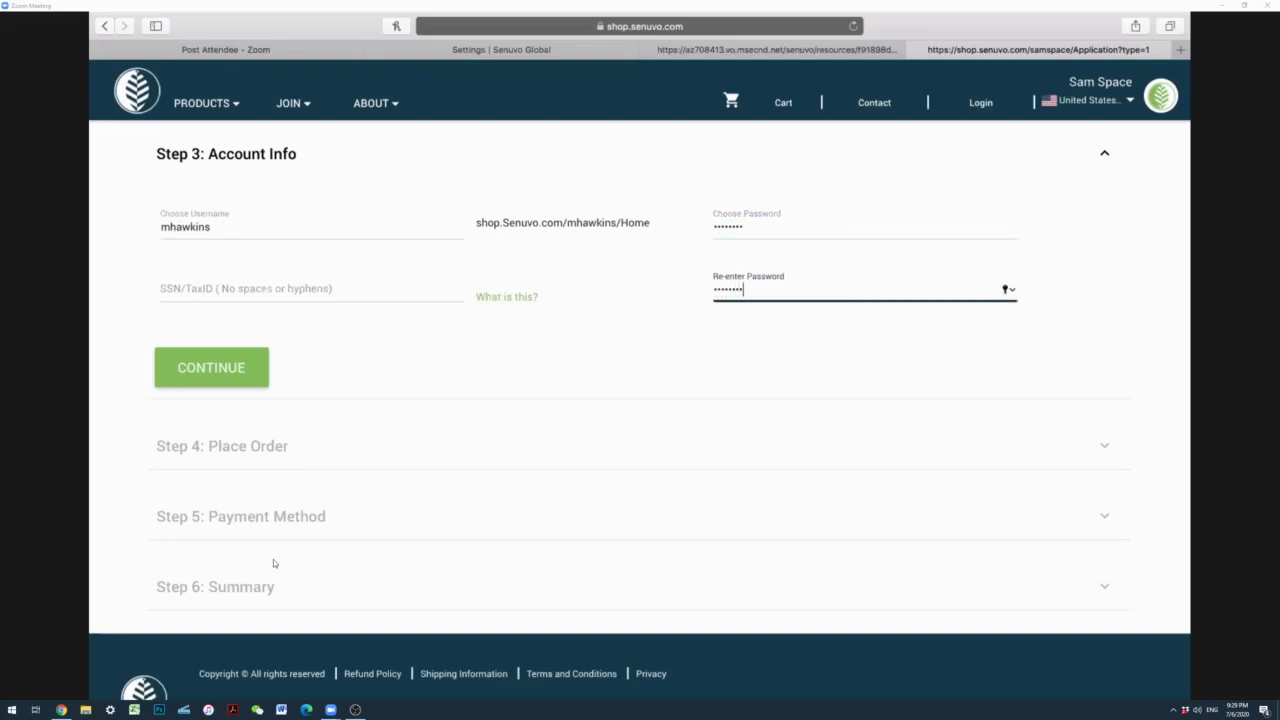
Step: Fill in the SSN/Tax ID field with the tax number
click(427, 289)
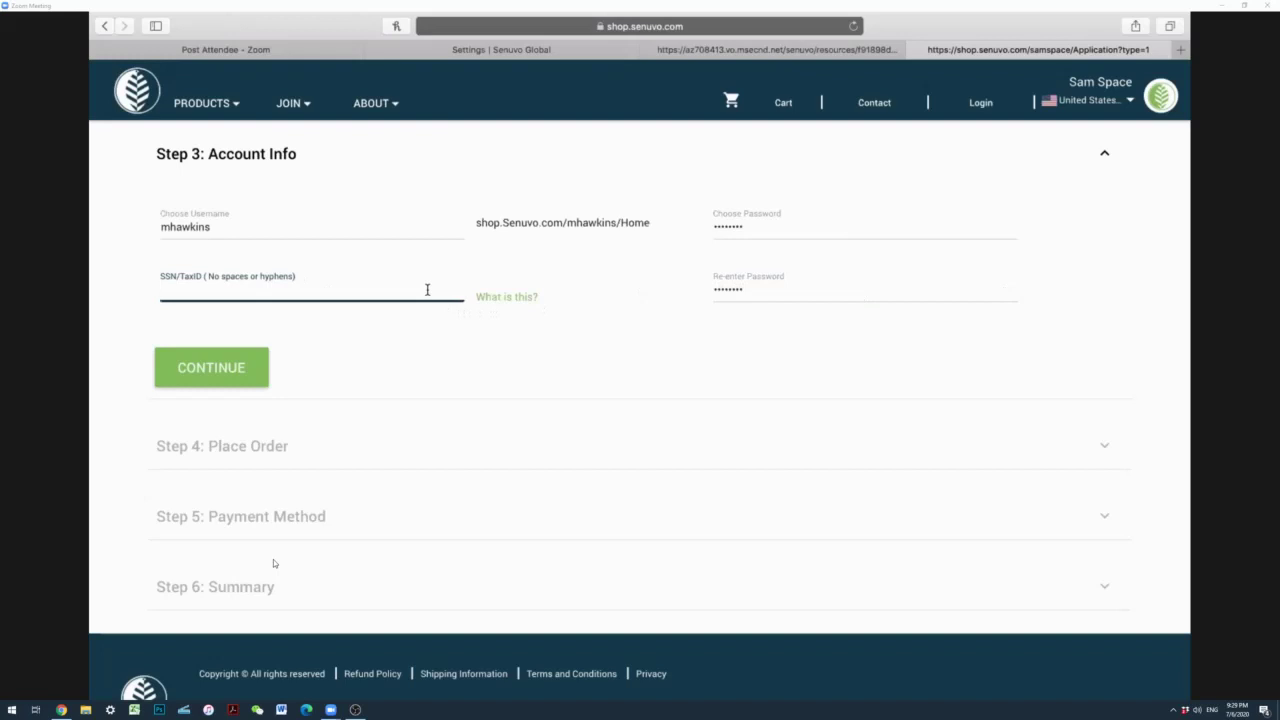
drag(223, 291, 131, 291)
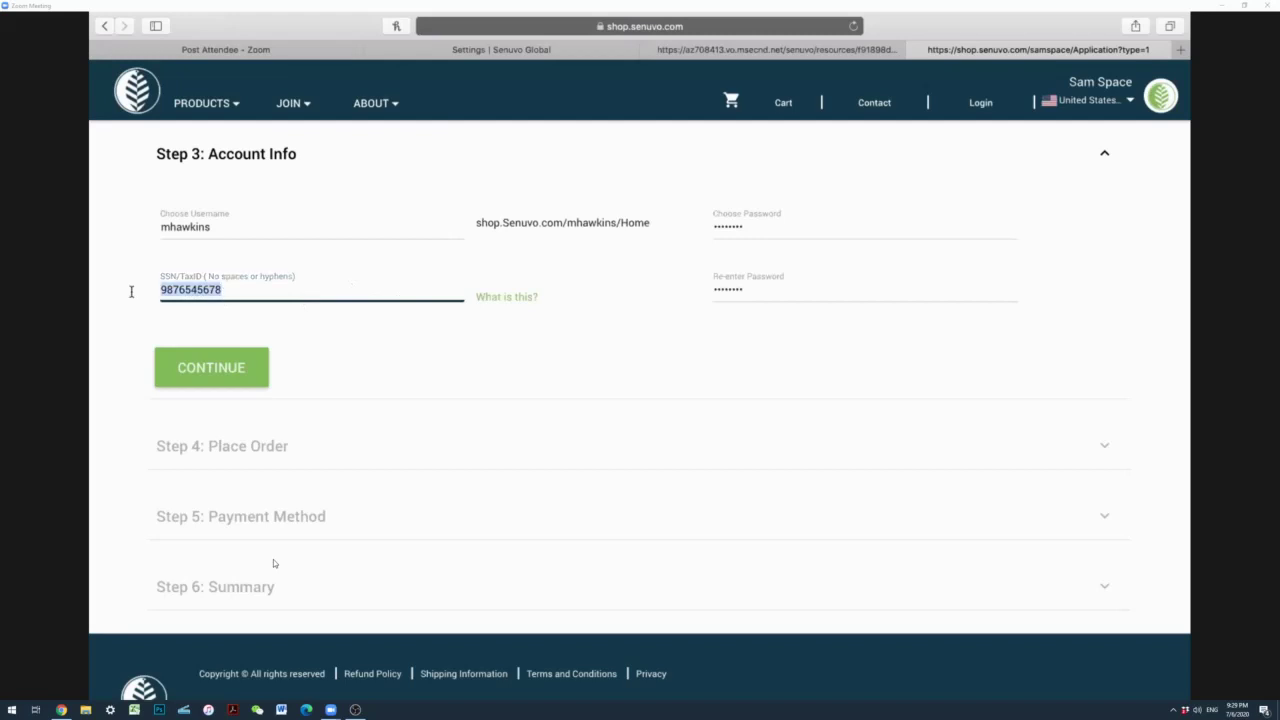
click(268, 288)
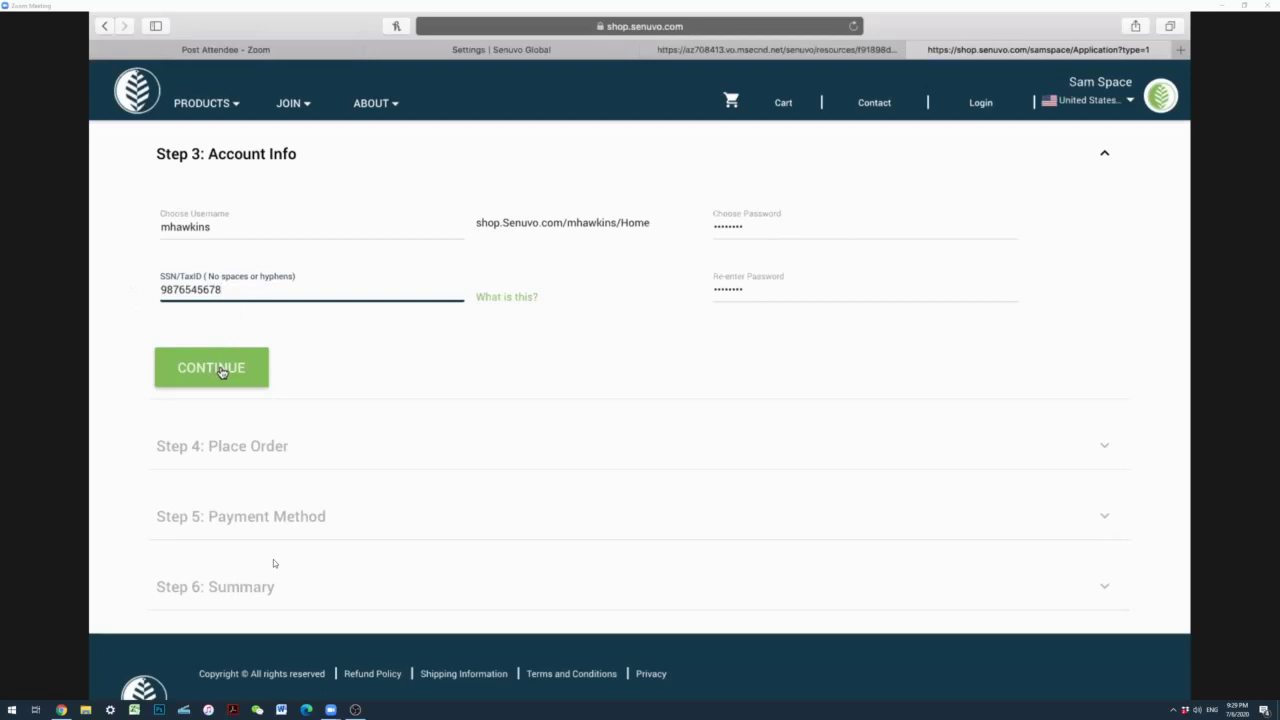
Step: Submit the account info and start the Ambassador SIMs Pack with Discomfort as the first Body SIM
click(221, 369)
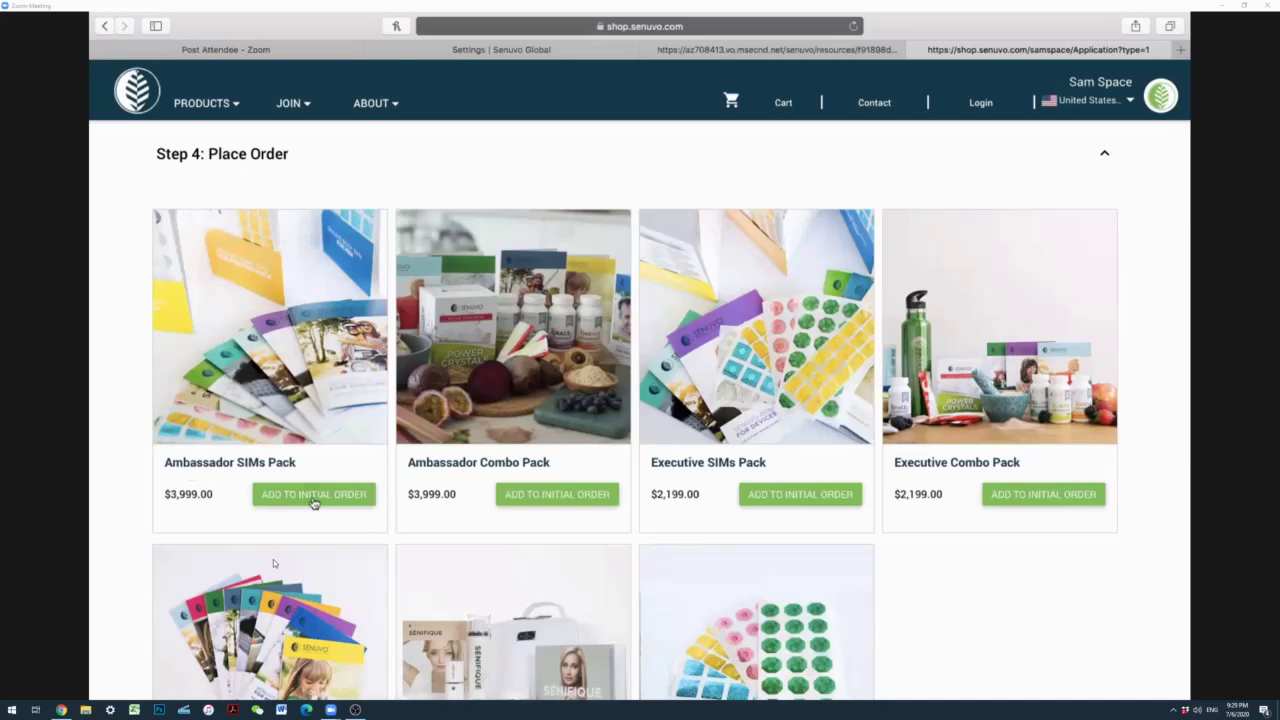
click(313, 494)
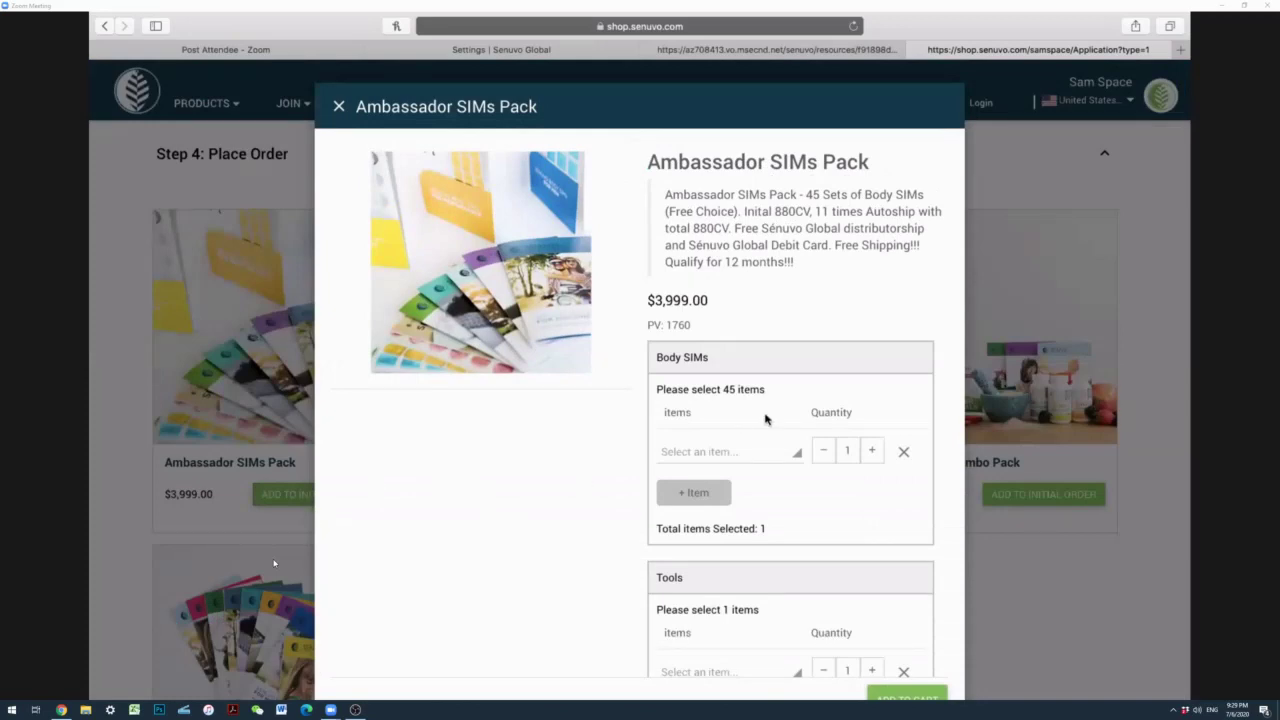
click(737, 455)
click(704, 499)
drag(807, 195, 924, 191)
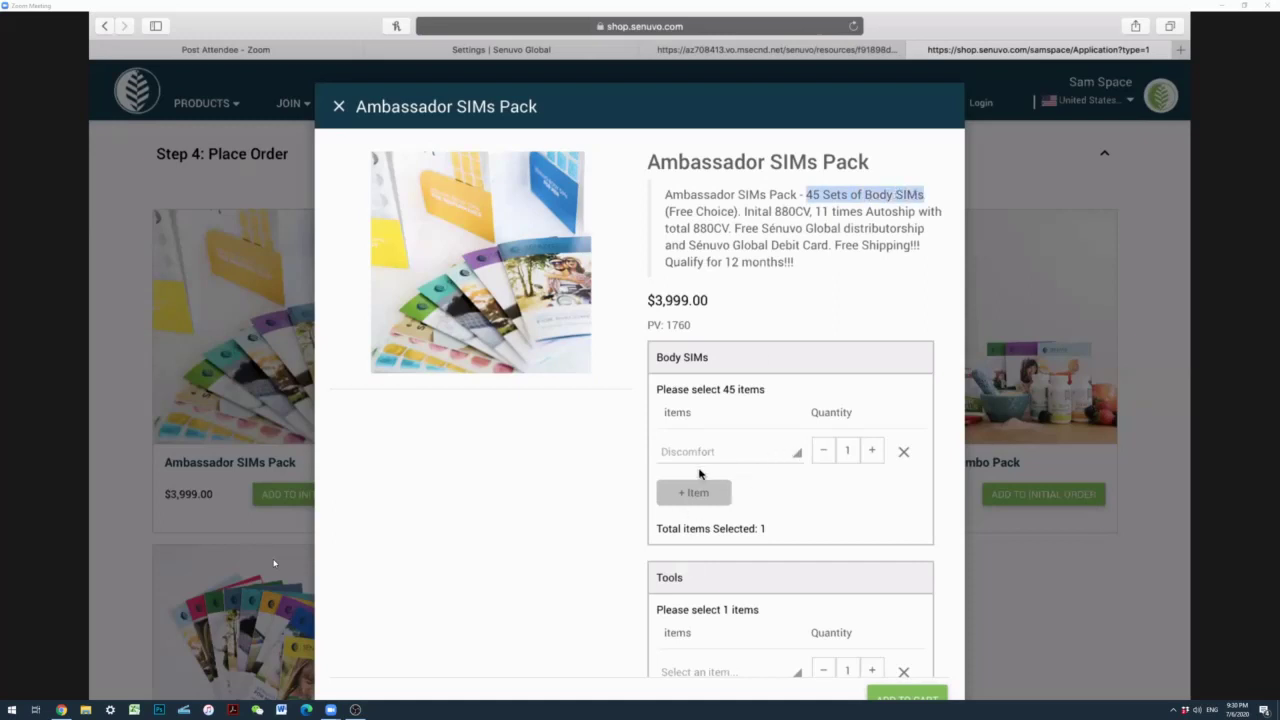
Step: Add Relaxation and Allergy Body SIM rows to the pack
click(694, 494)
click(695, 487)
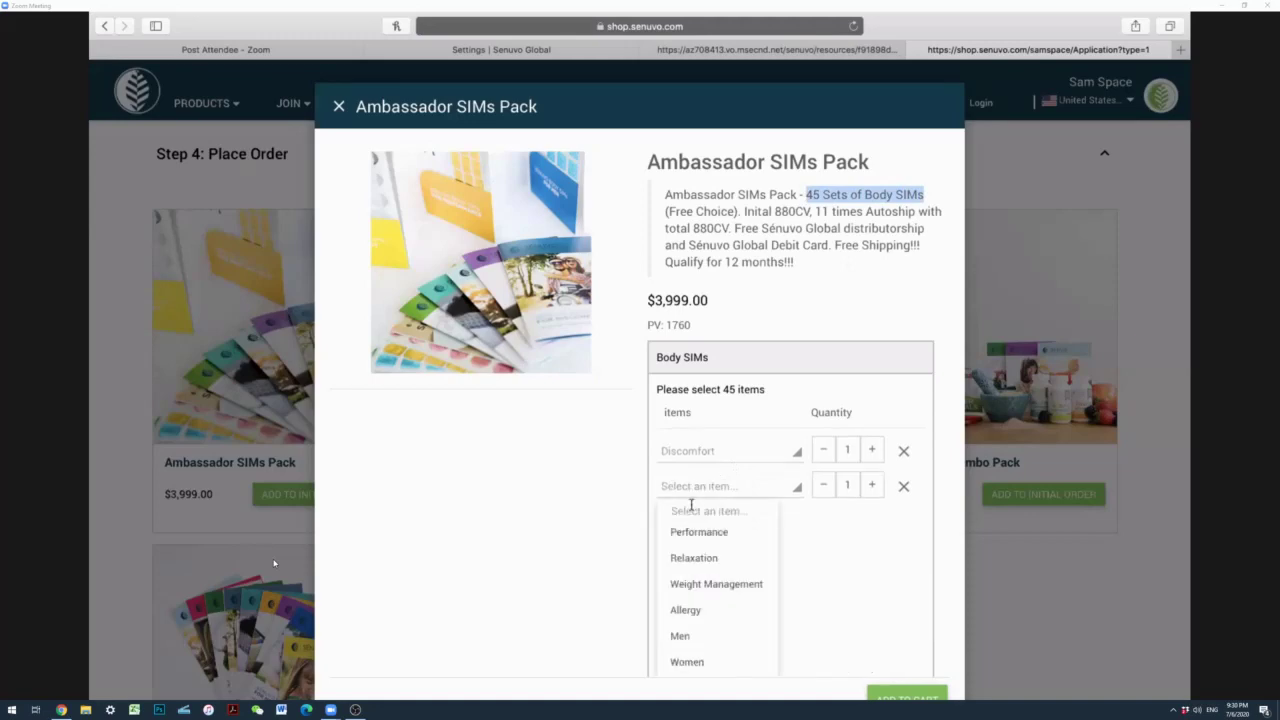
click(694, 563)
click(695, 529)
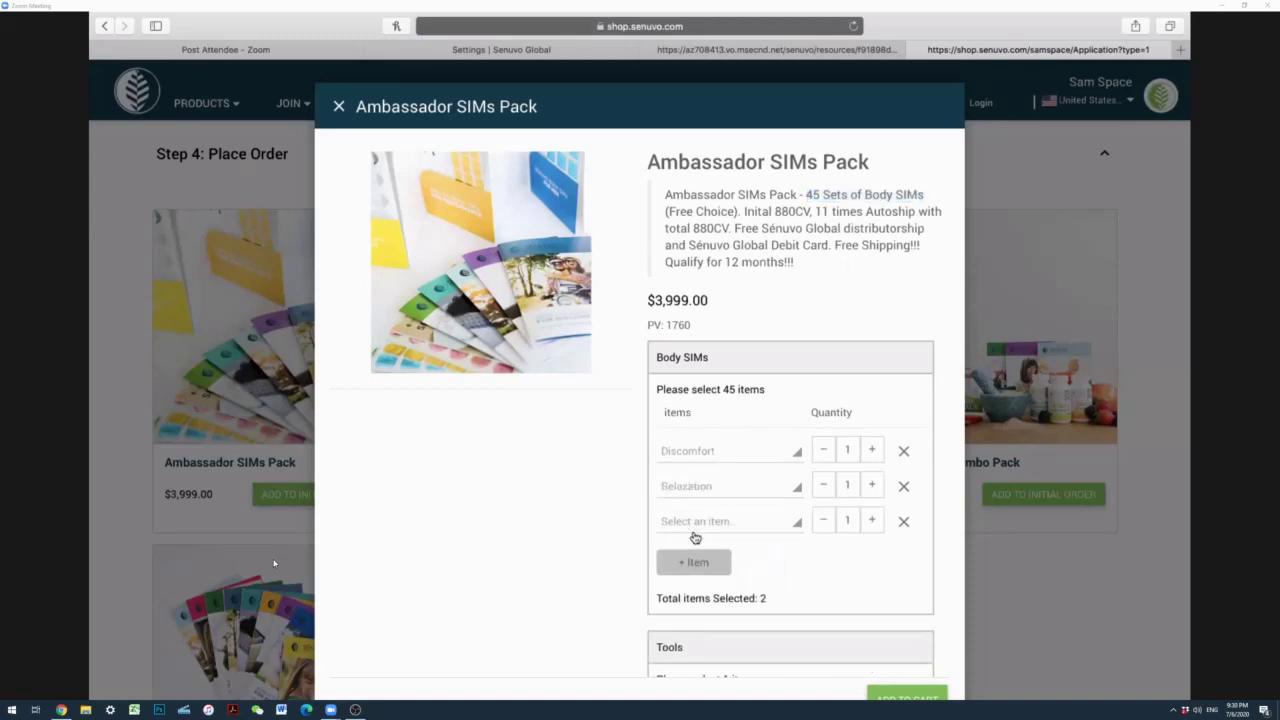
click(694, 565)
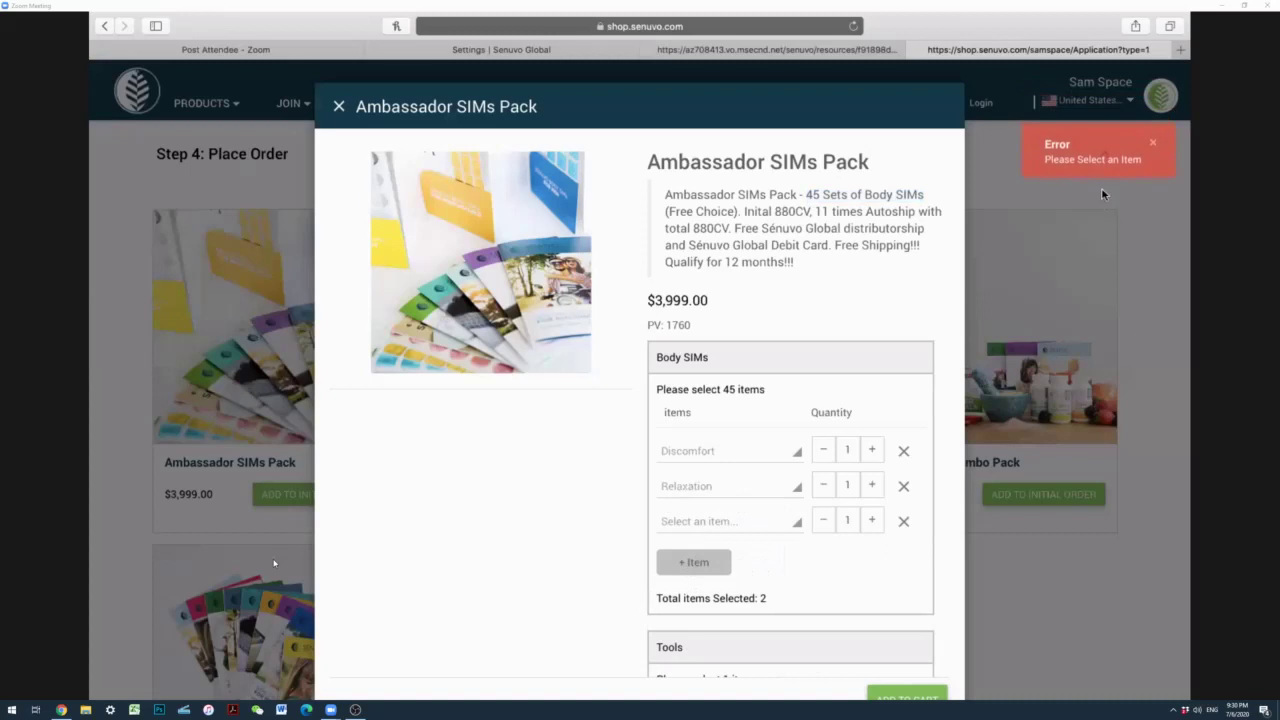
click(700, 522)
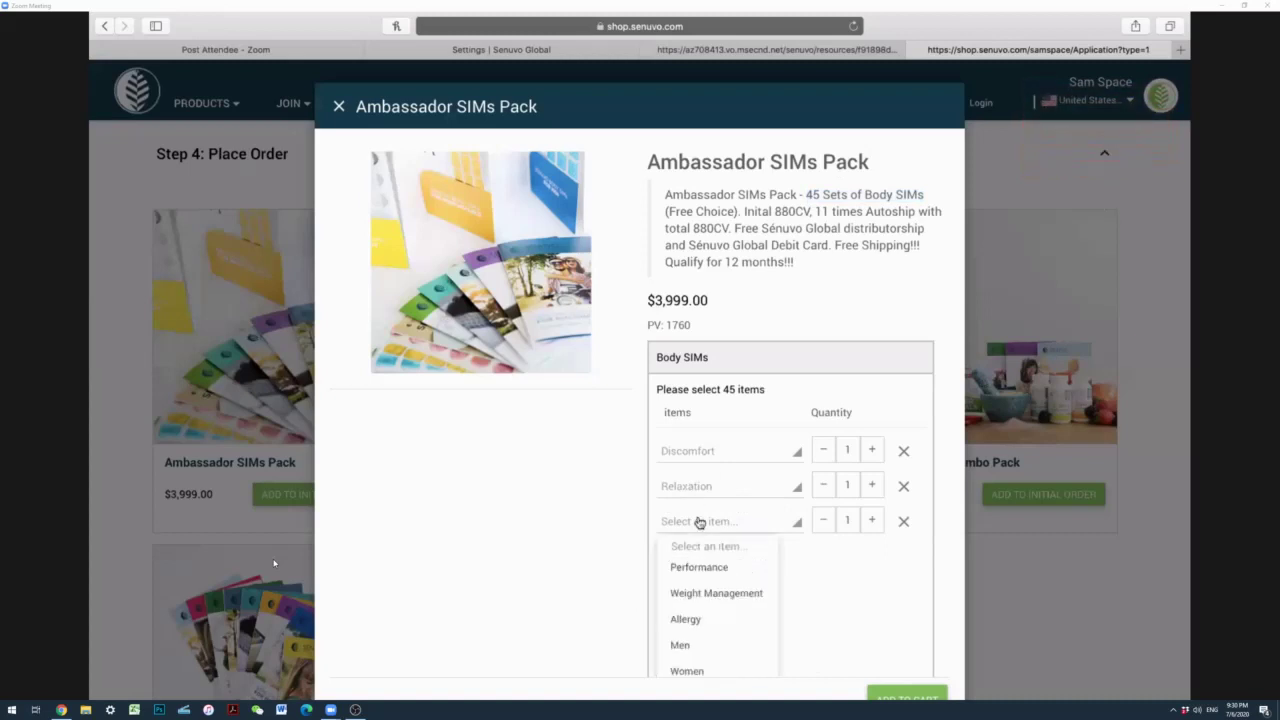
click(684, 622)
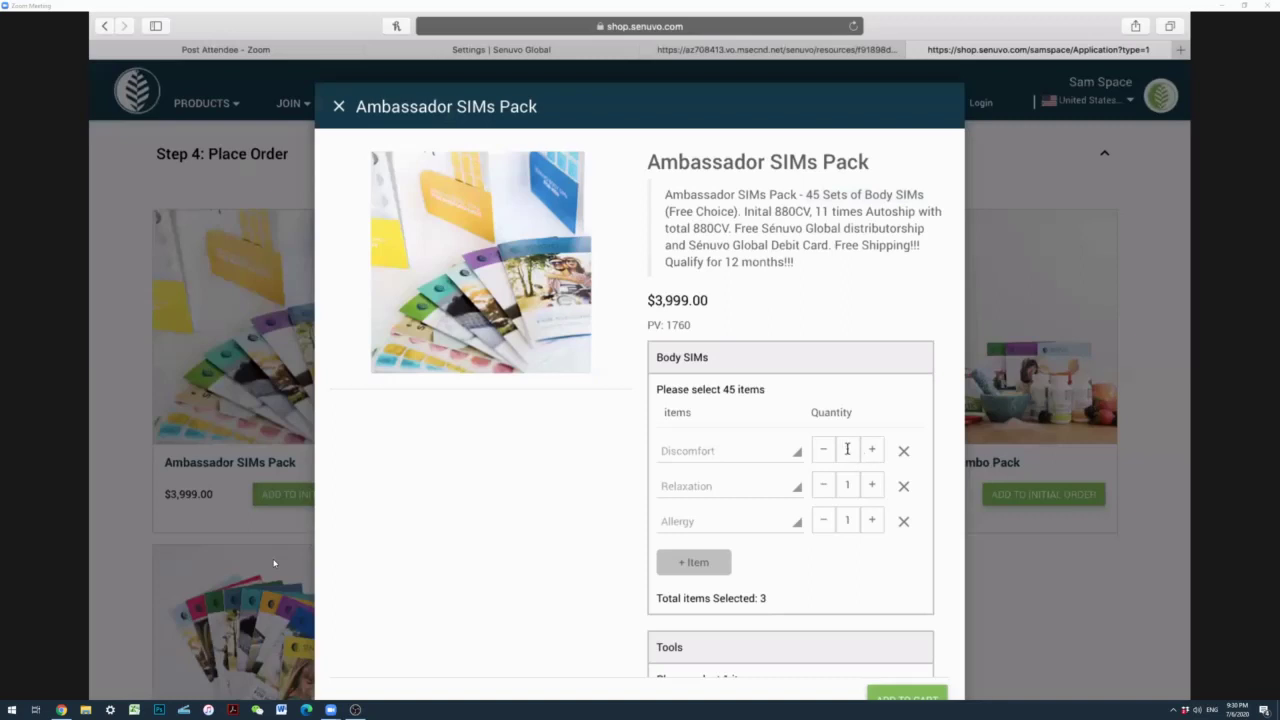
Step: Set the Discomfort quantity to 39 and raise the Allergy quantity
drag(847, 449, 831, 517)
text(40)
text(3)
click(833, 558)
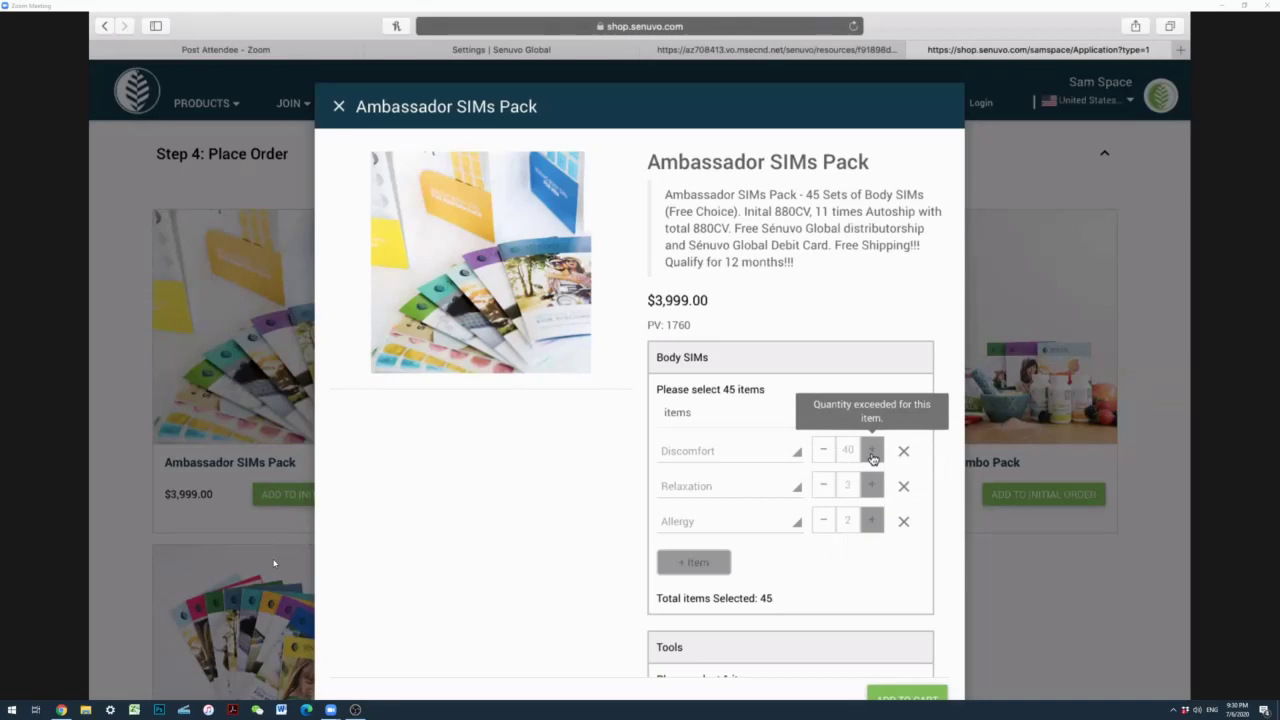
click(818, 458)
Step: Add Men as the fourth Body SIM and add the 45-SIM pack to the cart
click(690, 564)
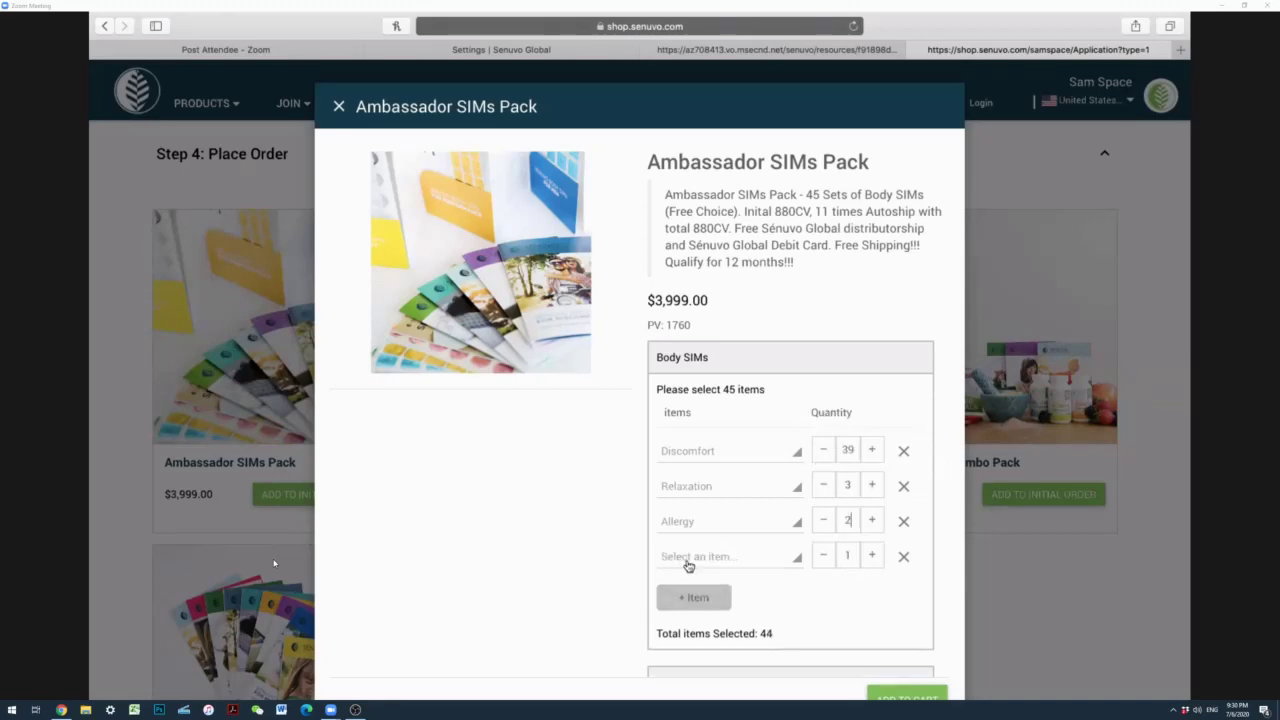
click(688, 563)
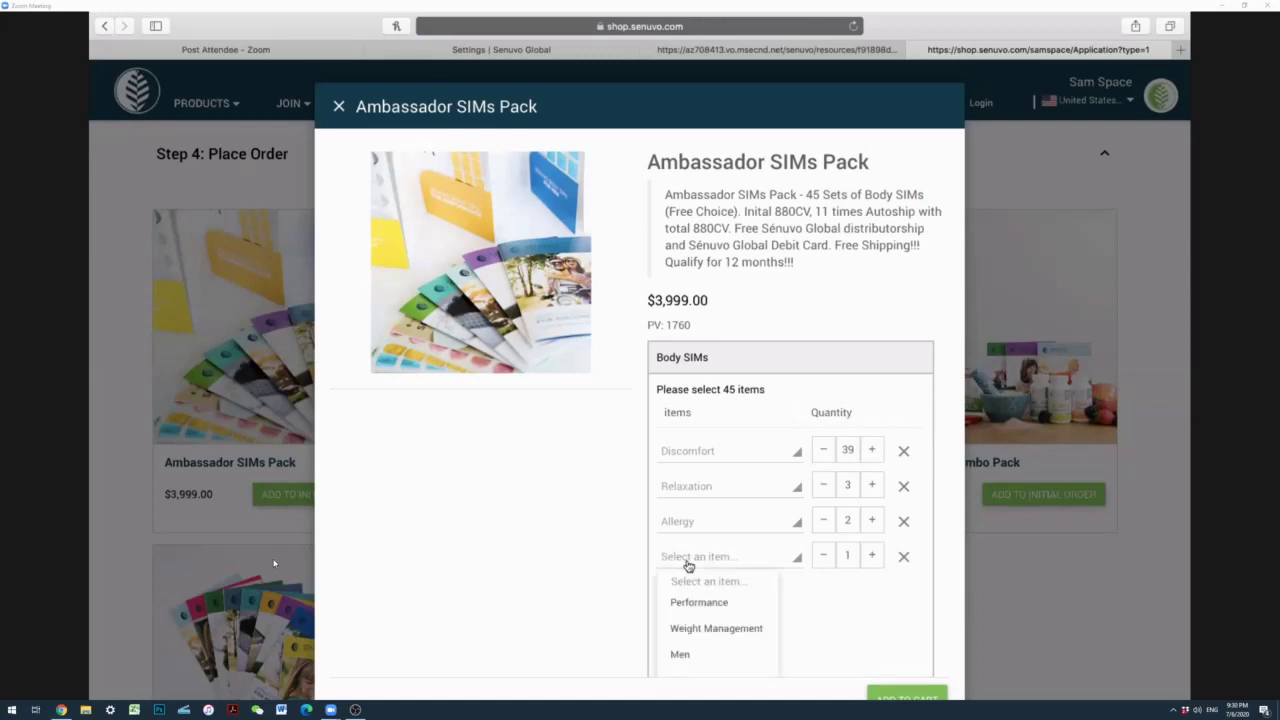
click(684, 656)
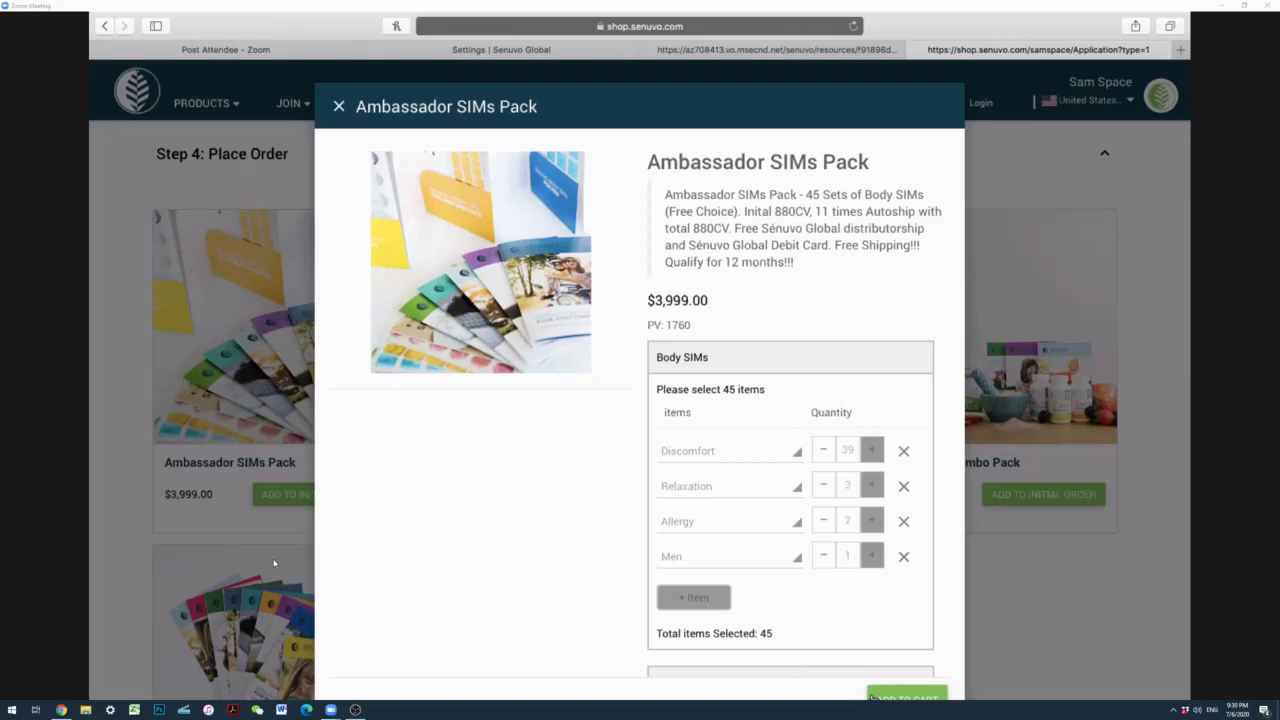
key(super+minus)
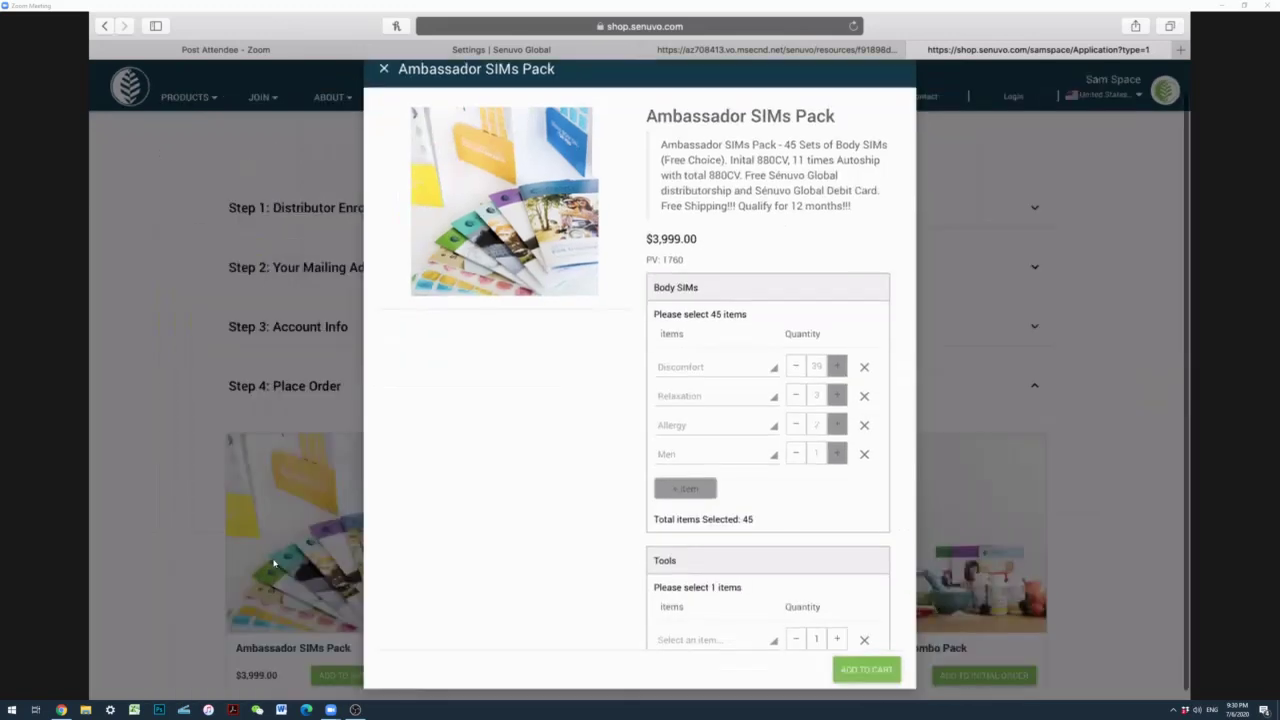
click(852, 669)
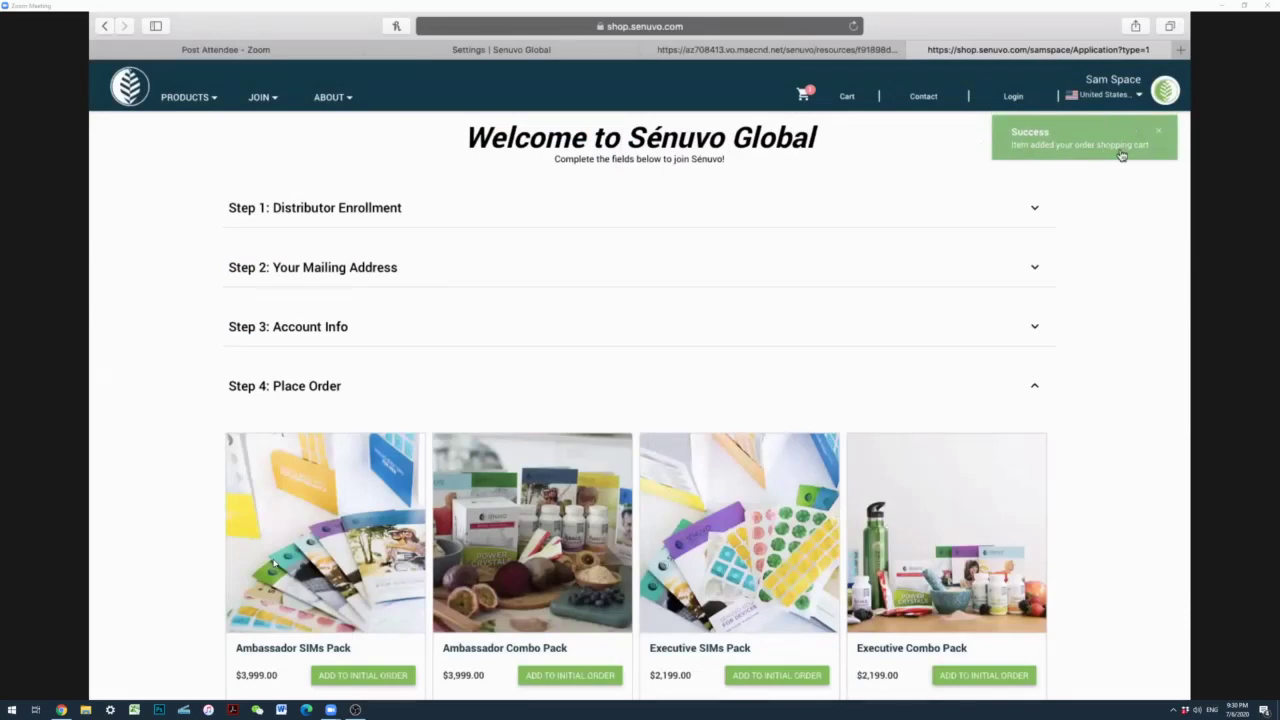
scroll(273, 563, down, 4)
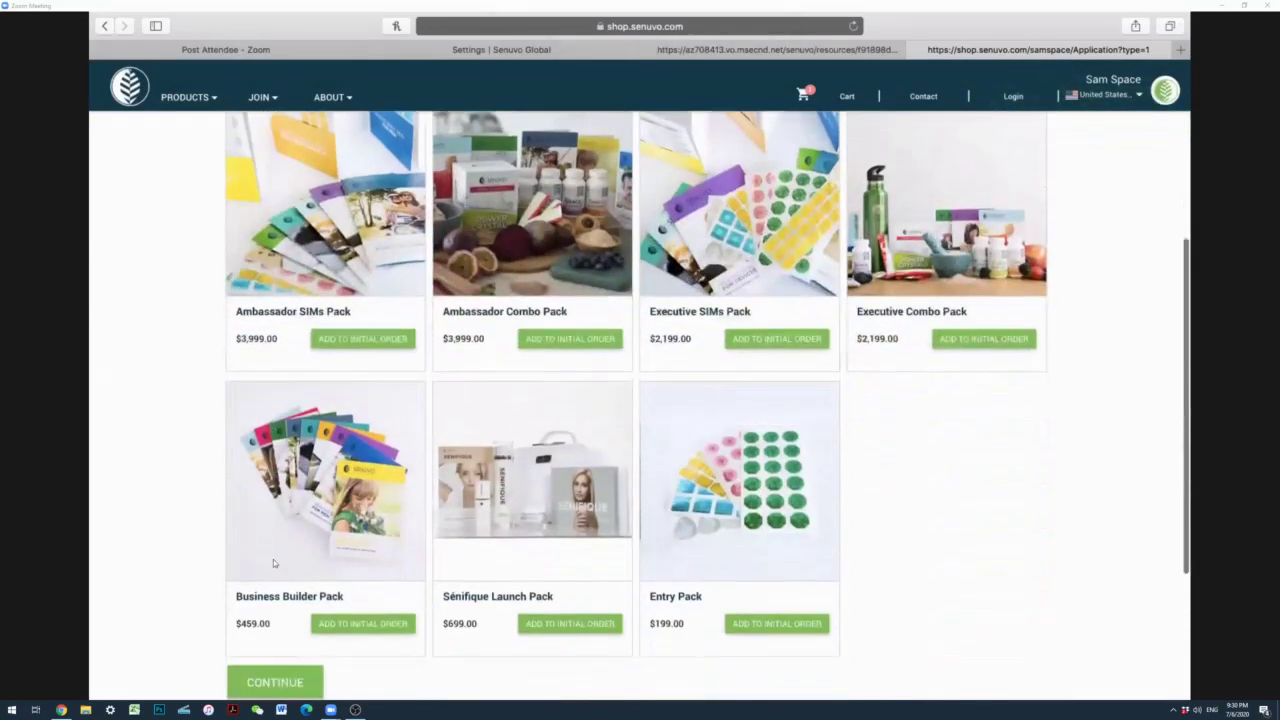
scroll(273, 563, down, 3)
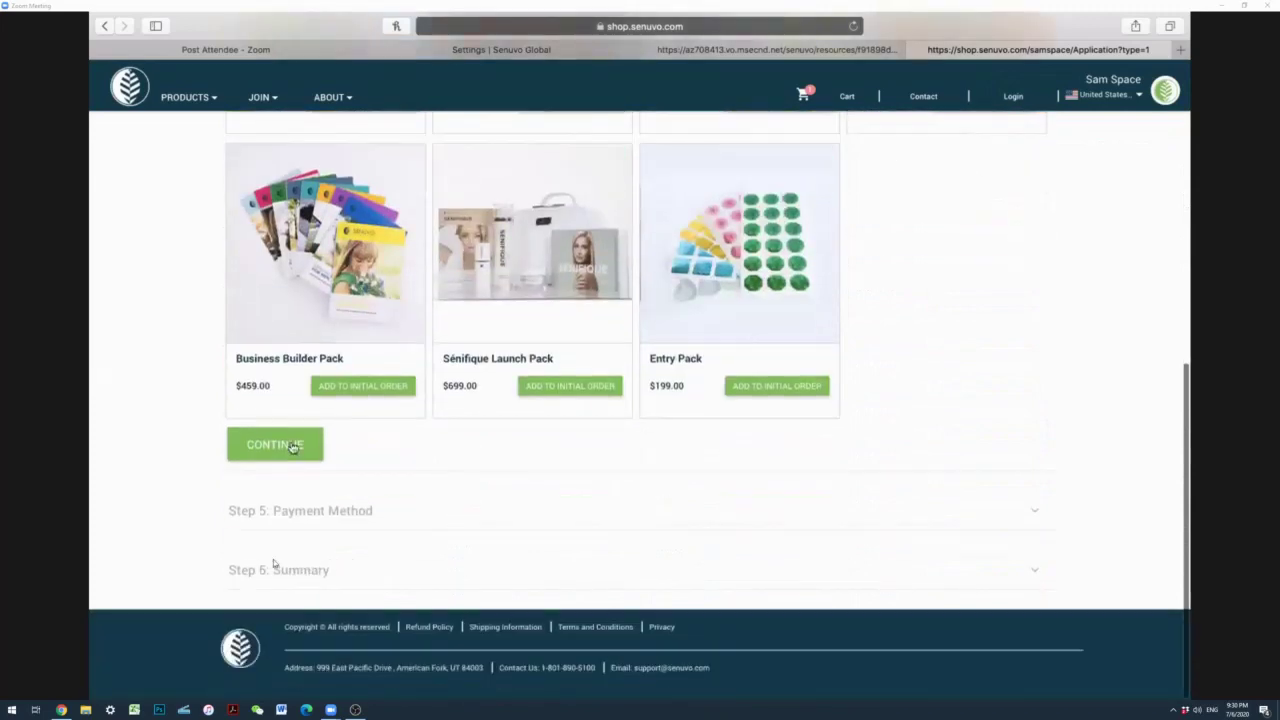
Step: Continue to the payment step, try Credit Card, and close its details window
click(293, 447)
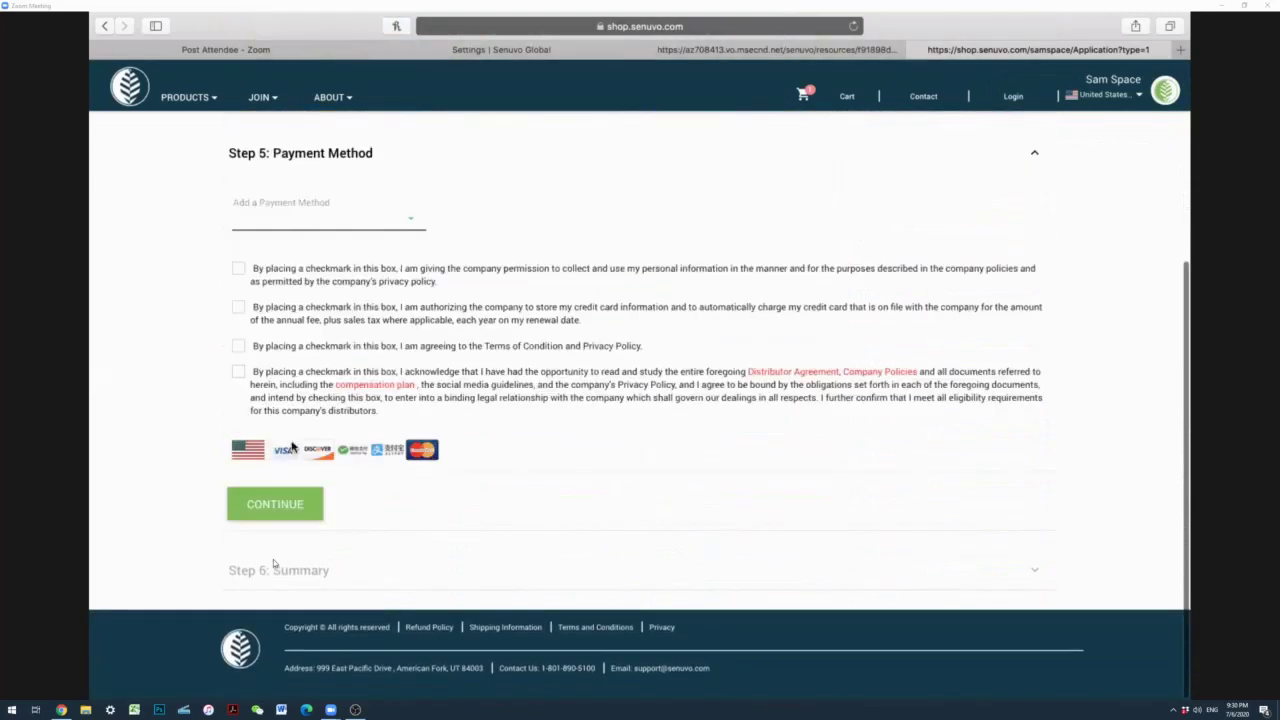
click(311, 206)
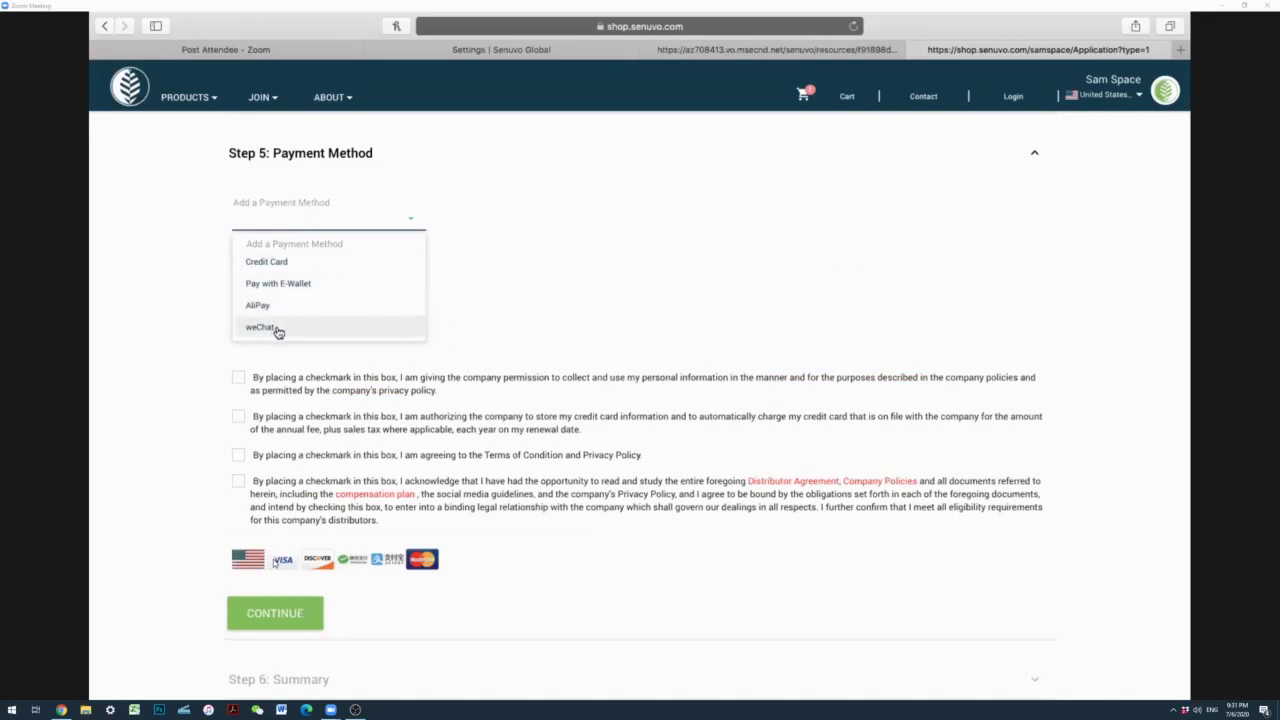
click(285, 263)
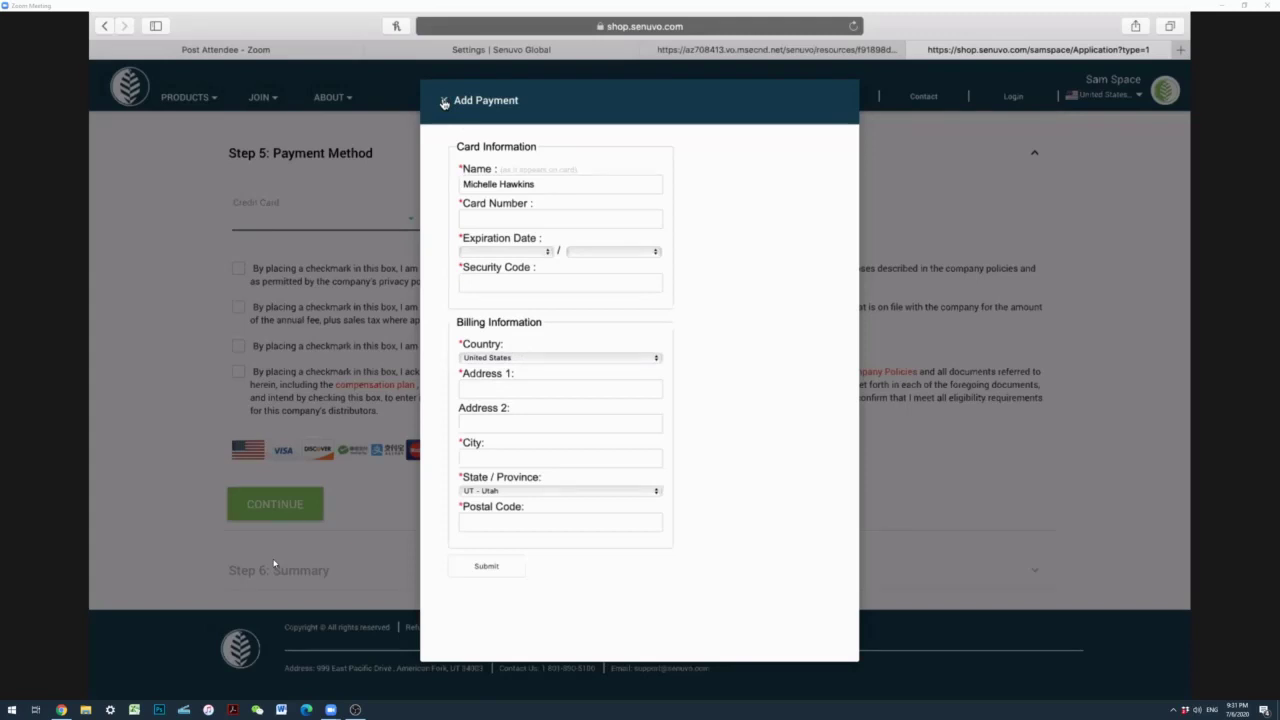
click(444, 102)
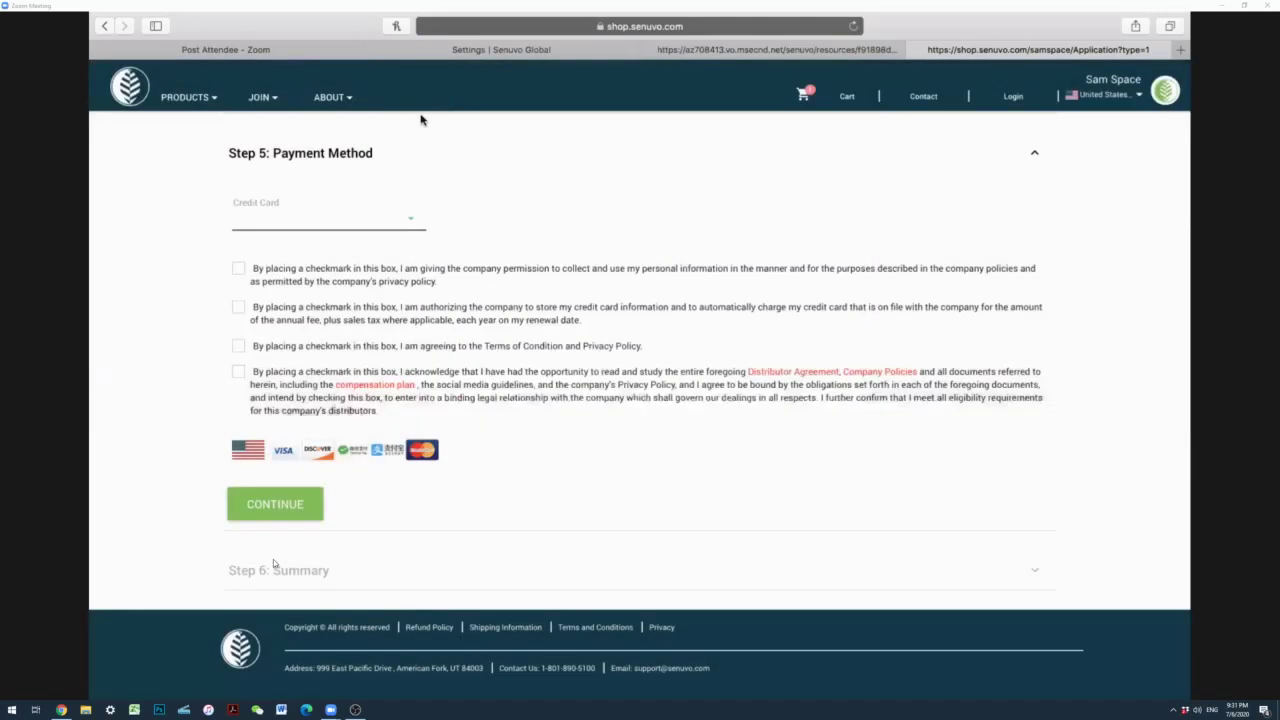
Step: Accept all four consent statements and switch the payment to Pay with E-Wallet
click(239, 270)
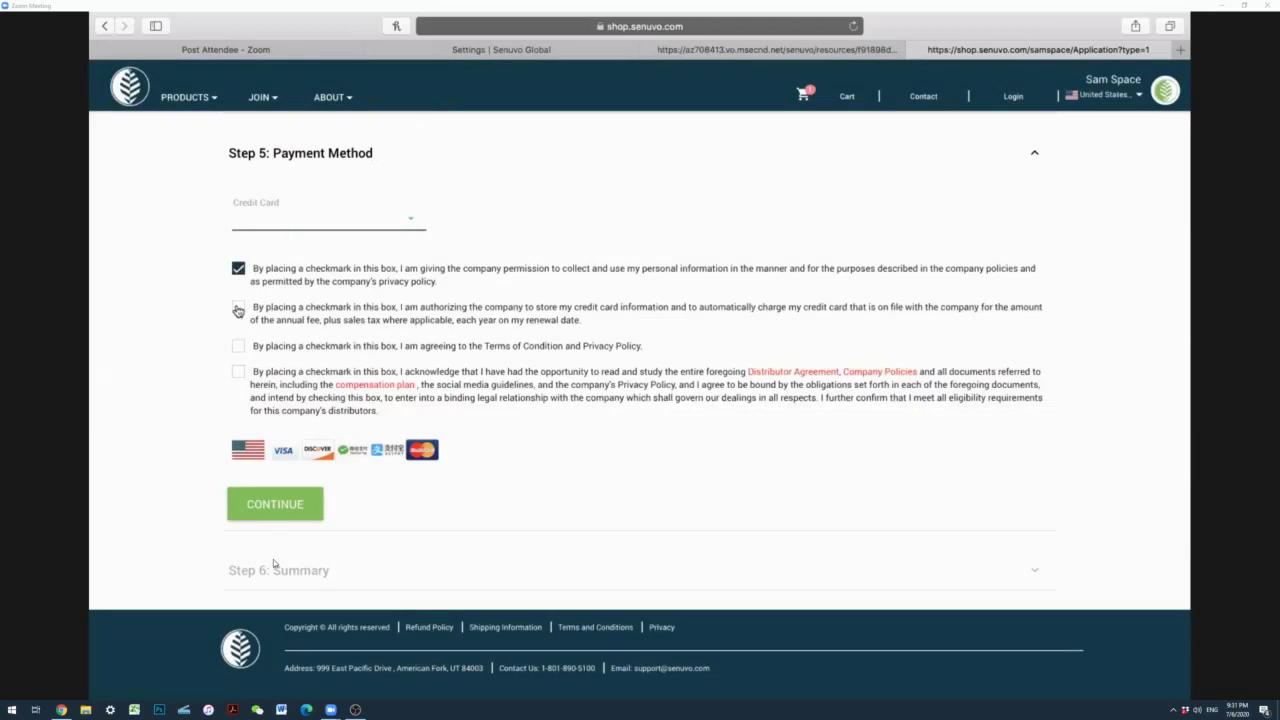
click(238, 307)
click(239, 346)
click(238, 372)
click(287, 222)
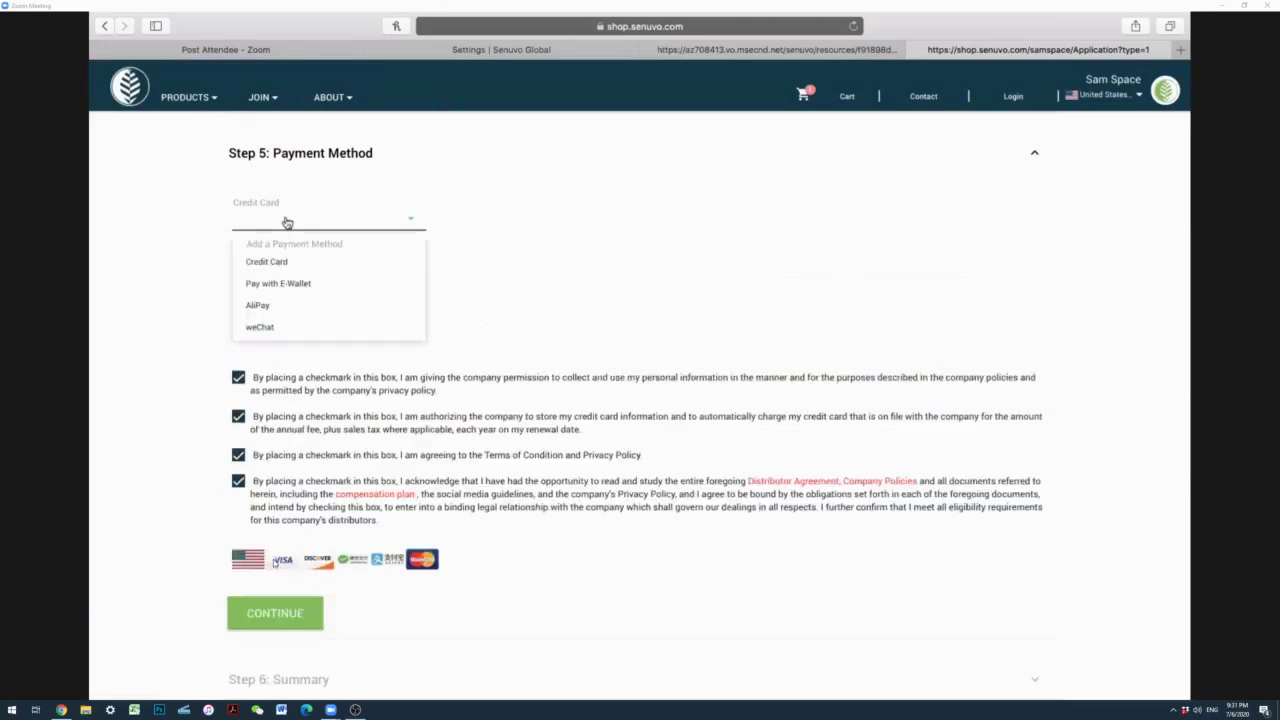
click(267, 284)
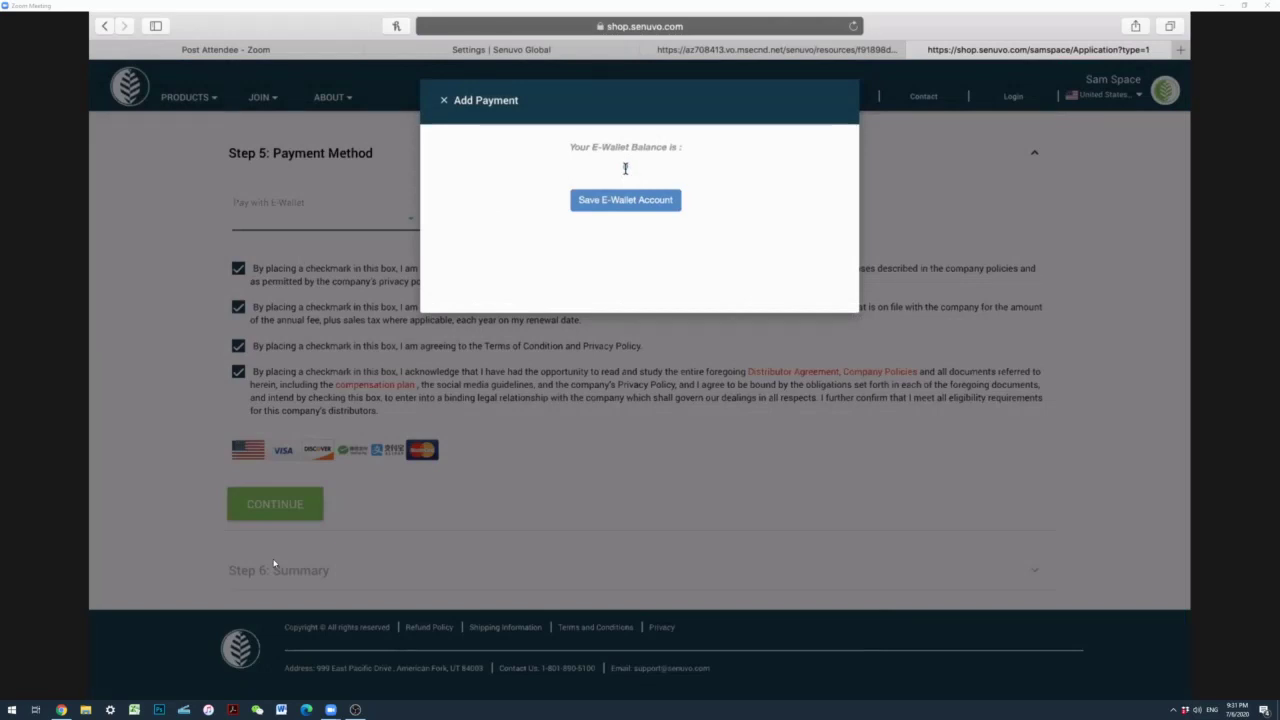
Step: Close the E-Wallet balance window, keeping Pay with E-Wallet as the payment method
click(443, 101)
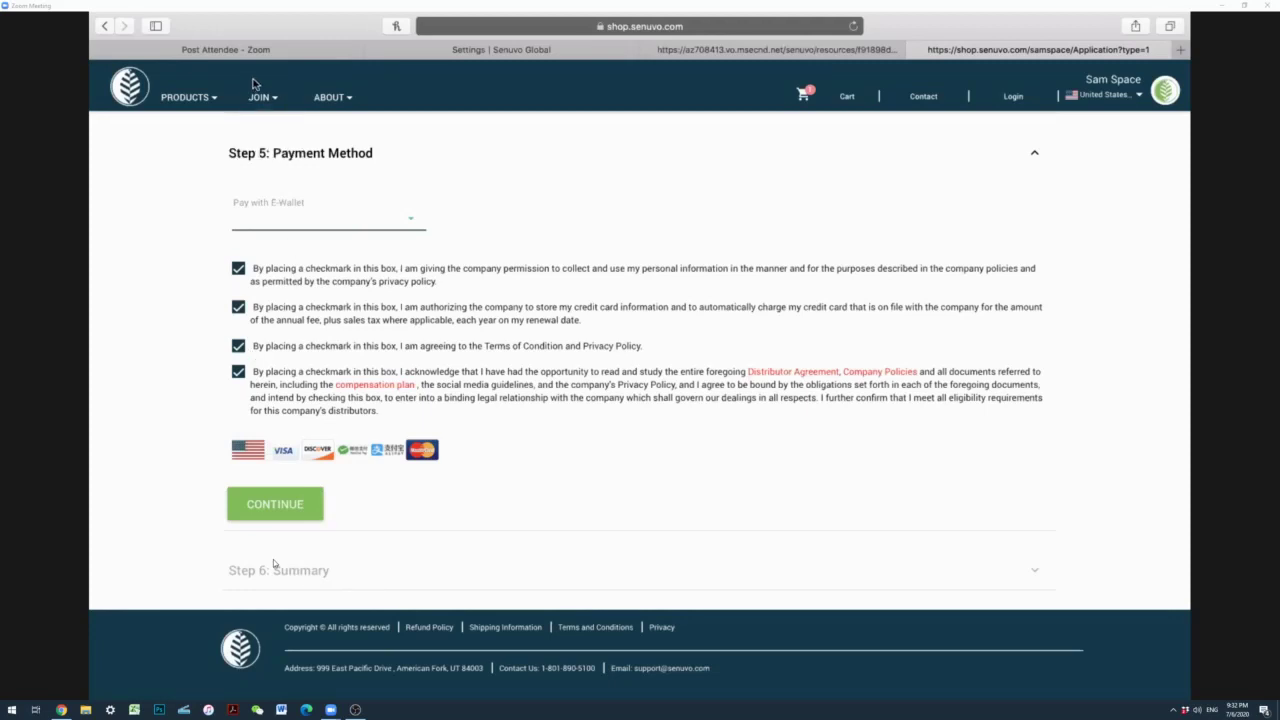
Step: From the back office Home dashboard, use BUY NOW to reach Shop All Products
click(545, 50)
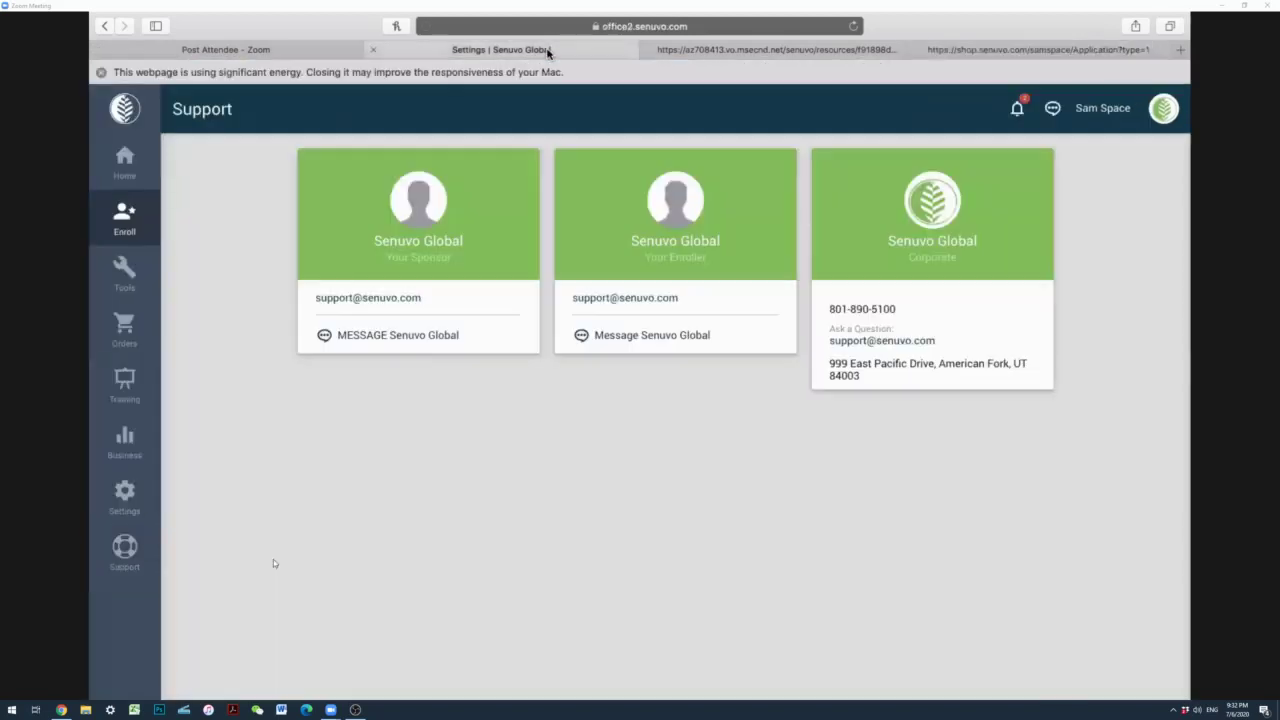
click(125, 162)
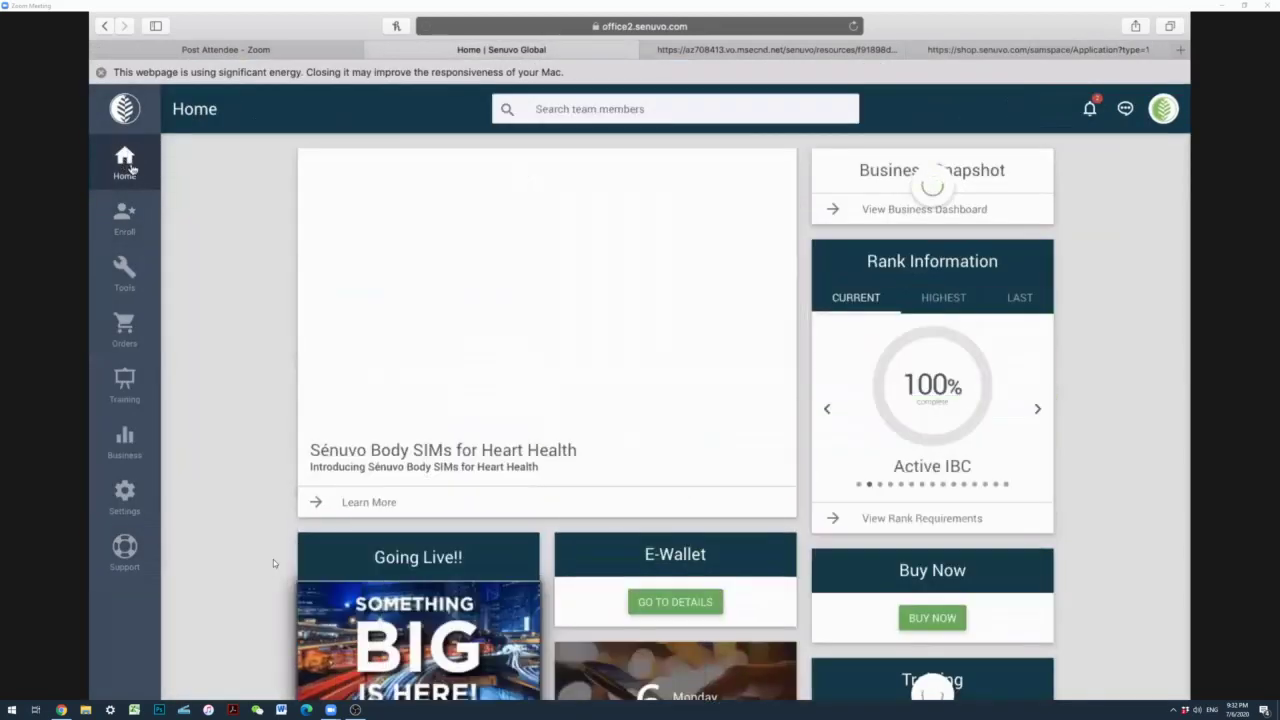
scroll(273, 563, down, 1)
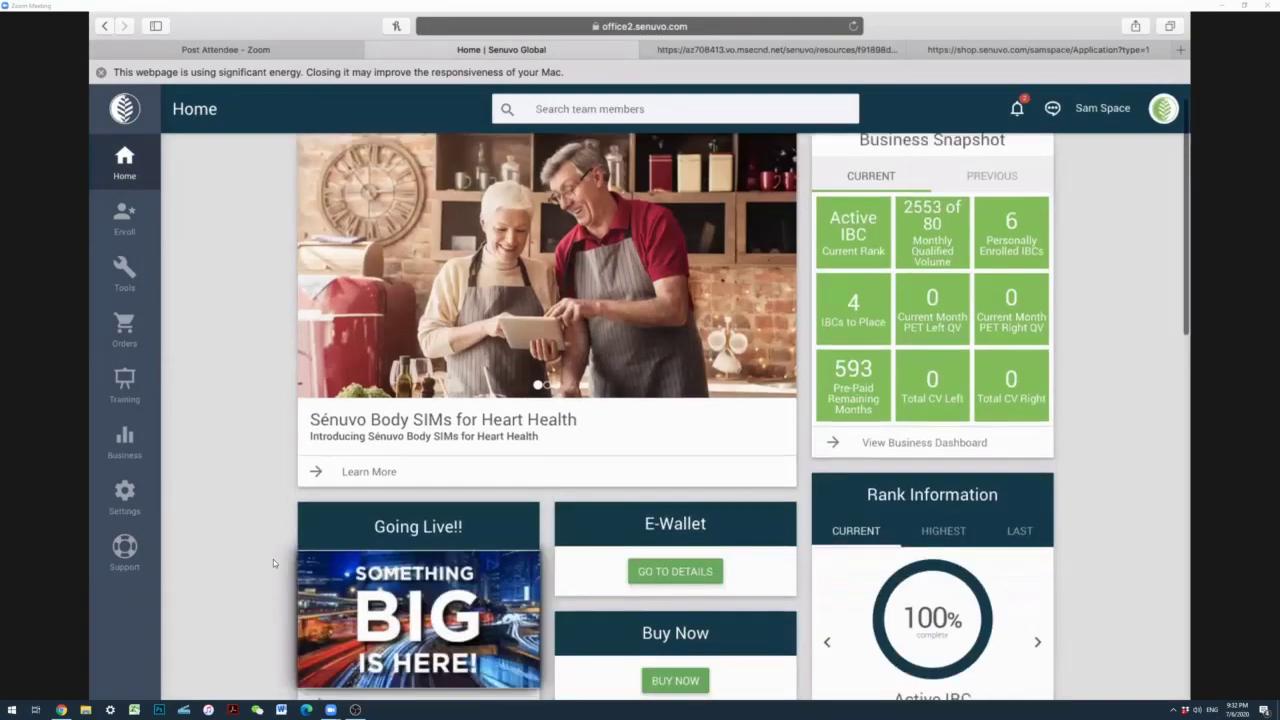
scroll(273, 563, down, 5)
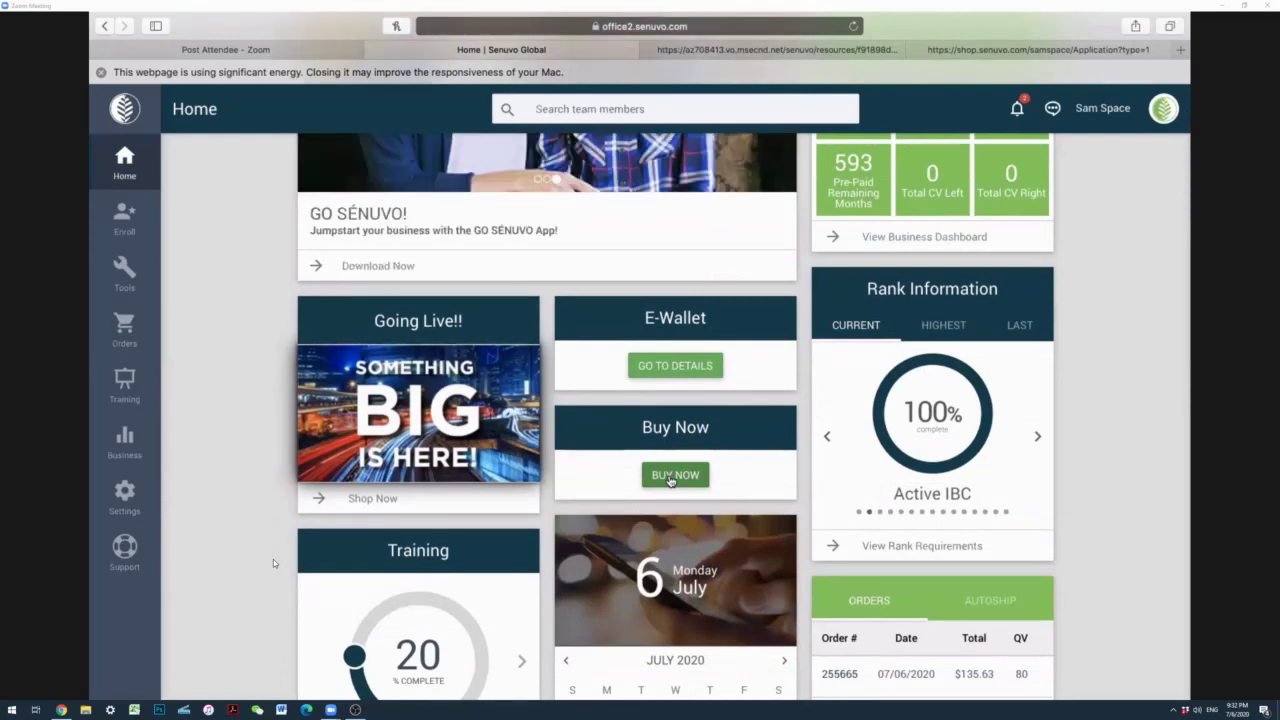
click(670, 476)
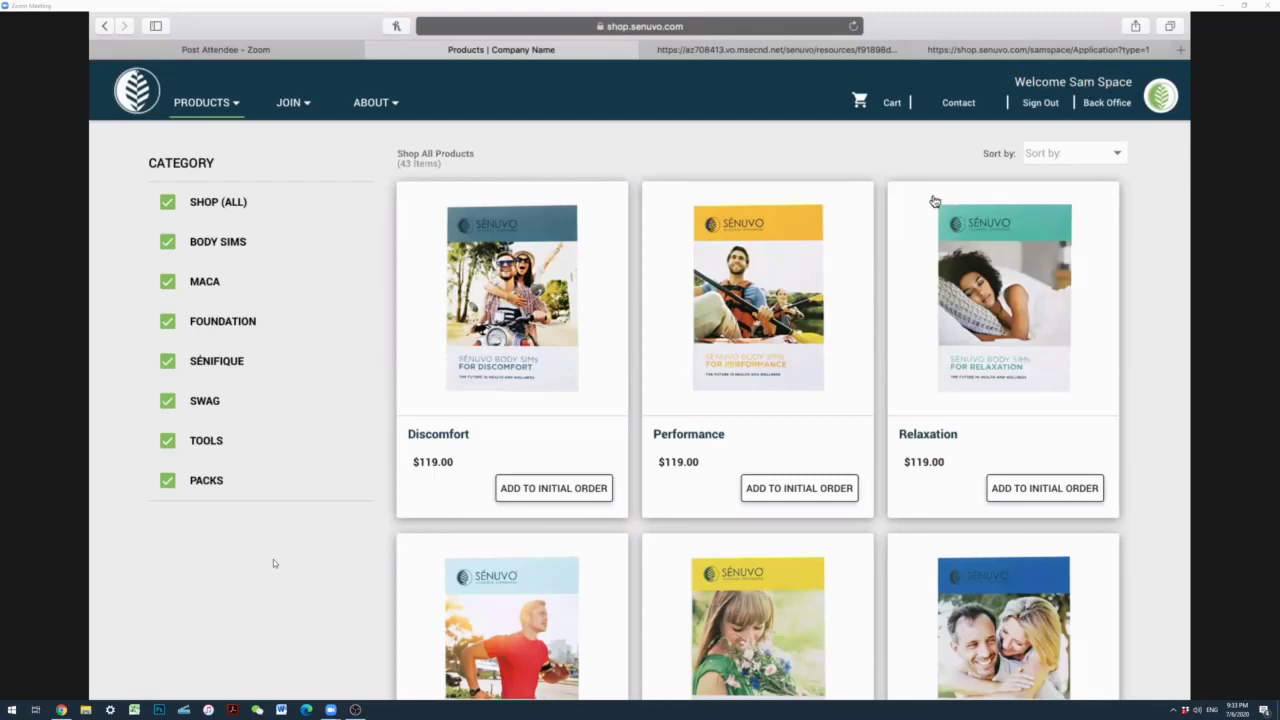
Step: Add Stress and Power Crystals to the initial order, then return to the catalogue top
scroll(934, 202, down, 5)
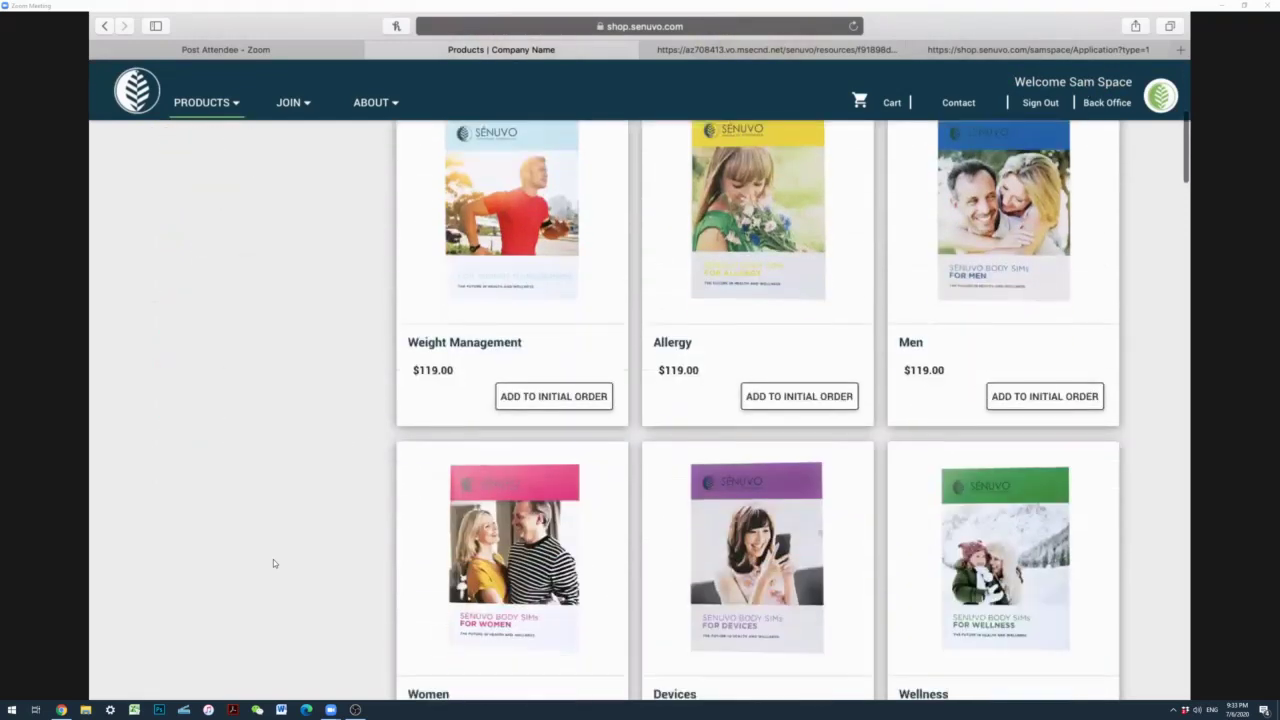
scroll(433, 514, down, 6)
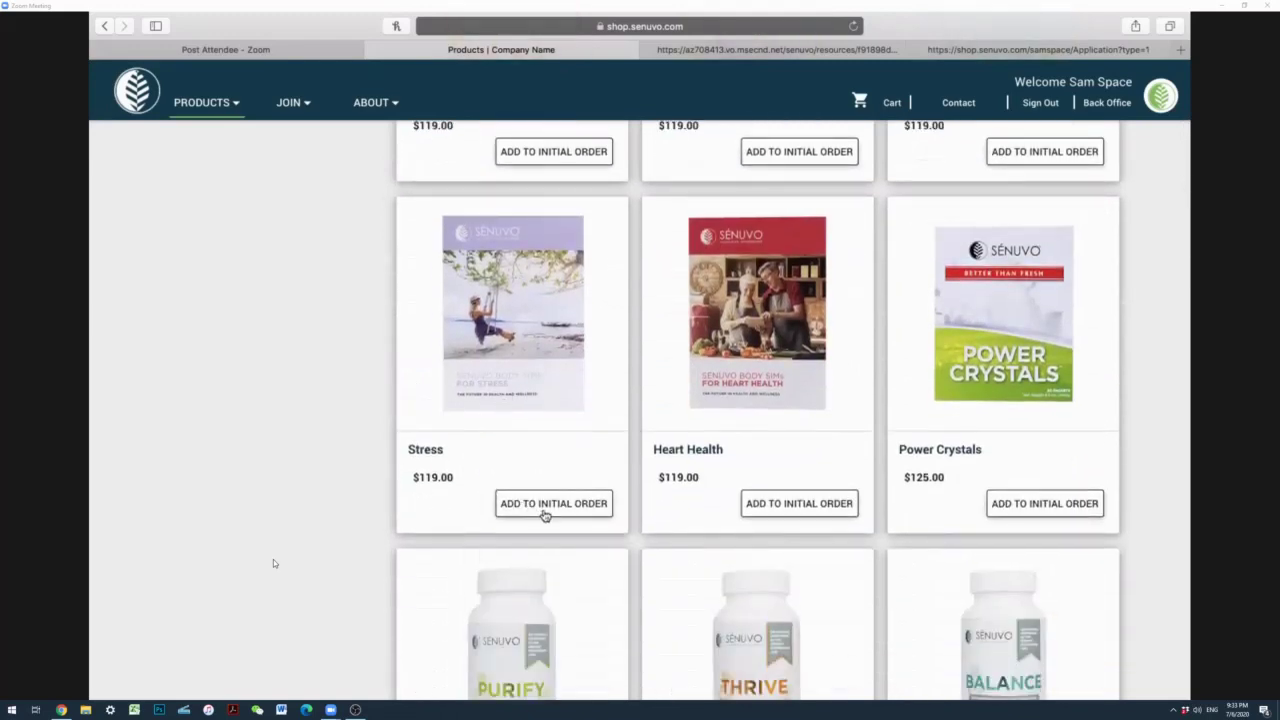
click(540, 505)
click(1028, 506)
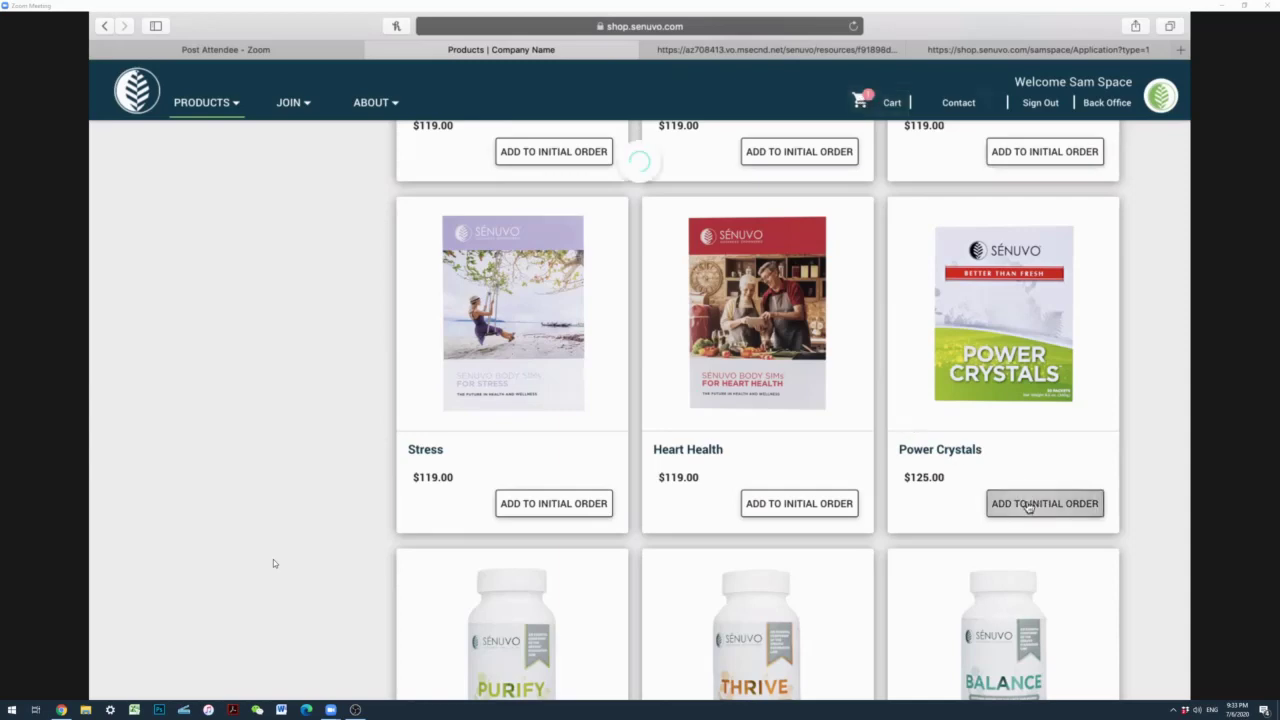
scroll(1057, 417, up, 1)
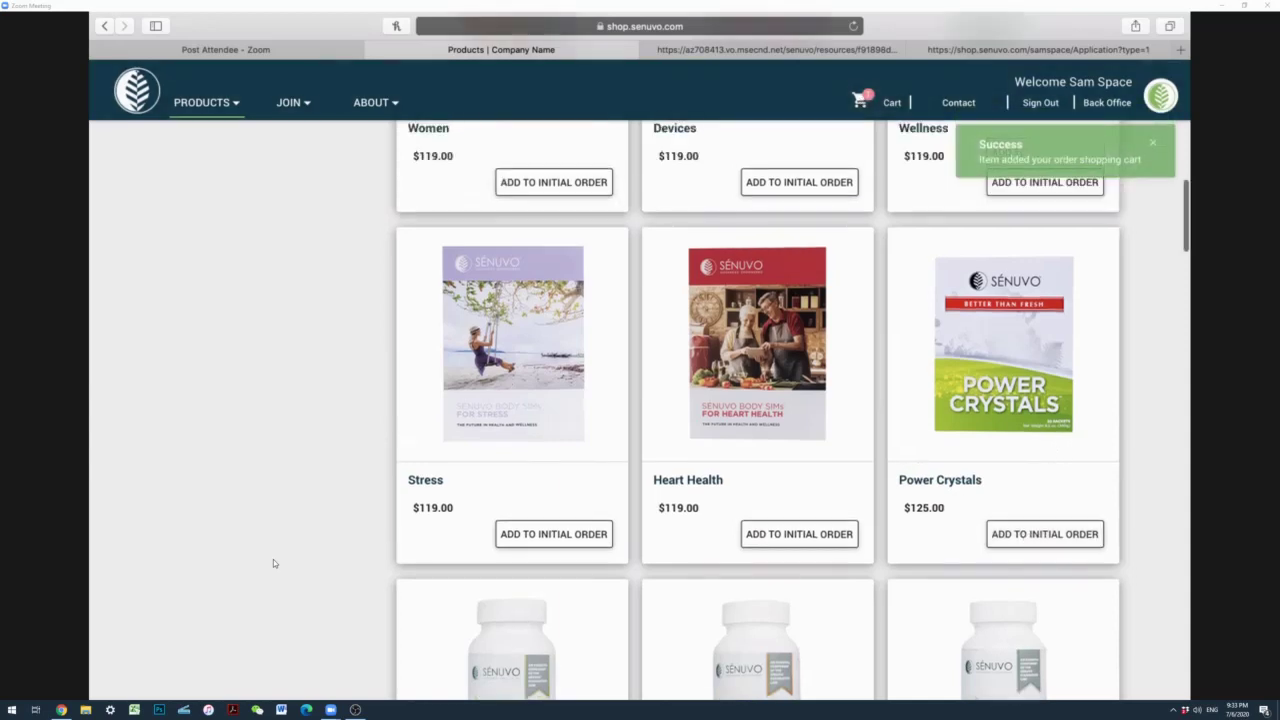
scroll(273, 563, up, 6)
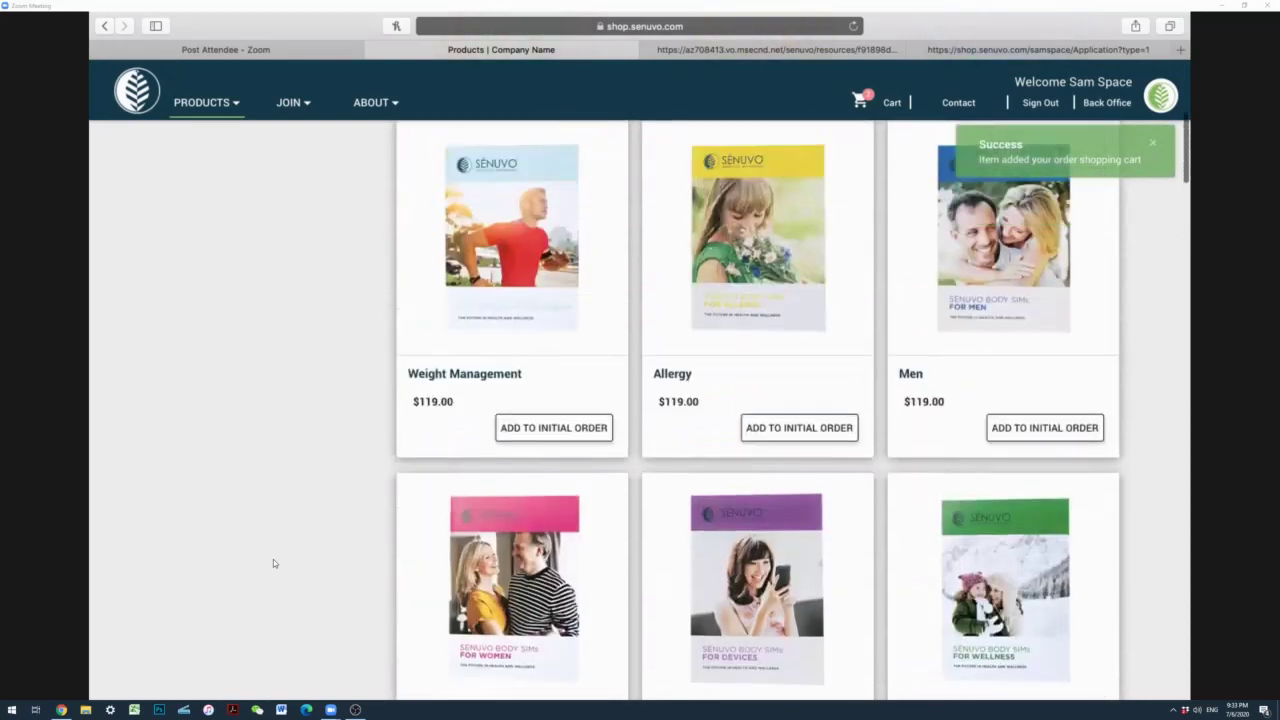
scroll(273, 563, up, 5)
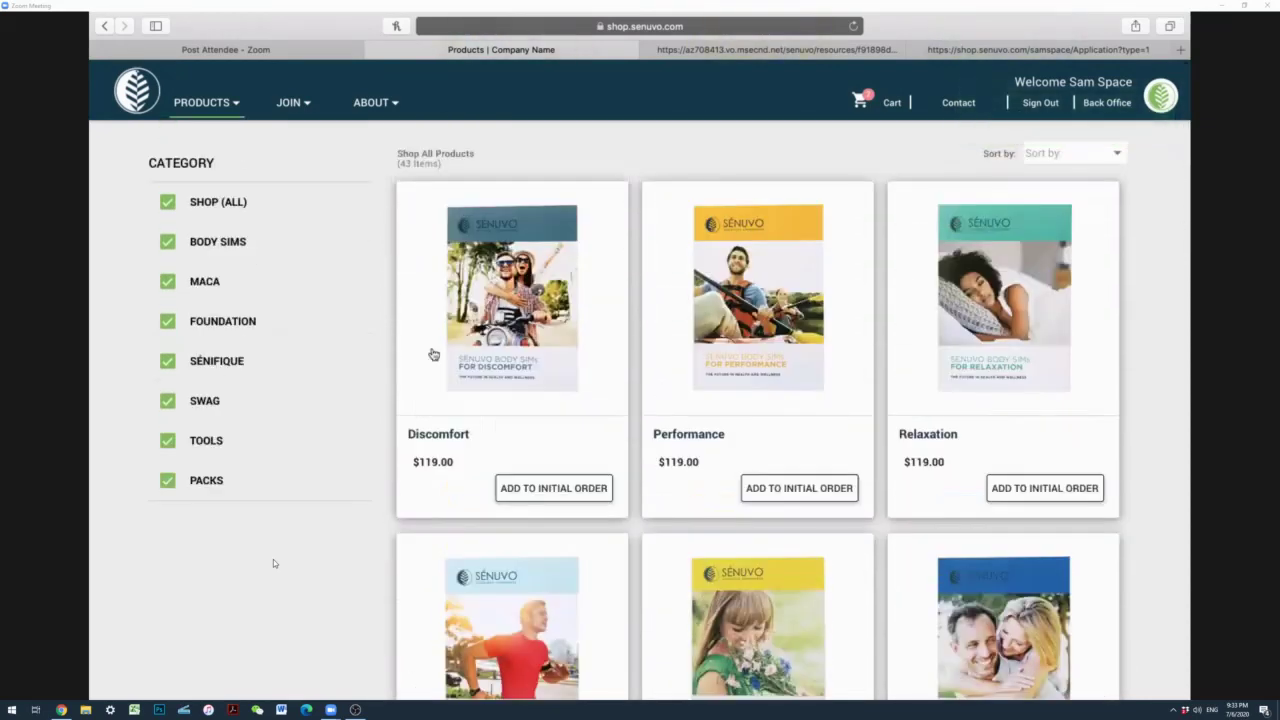
Step: Filter the catalogue to SÉNIFIQUE and add Sénifique Facial SIMs to the initial order
click(170, 205)
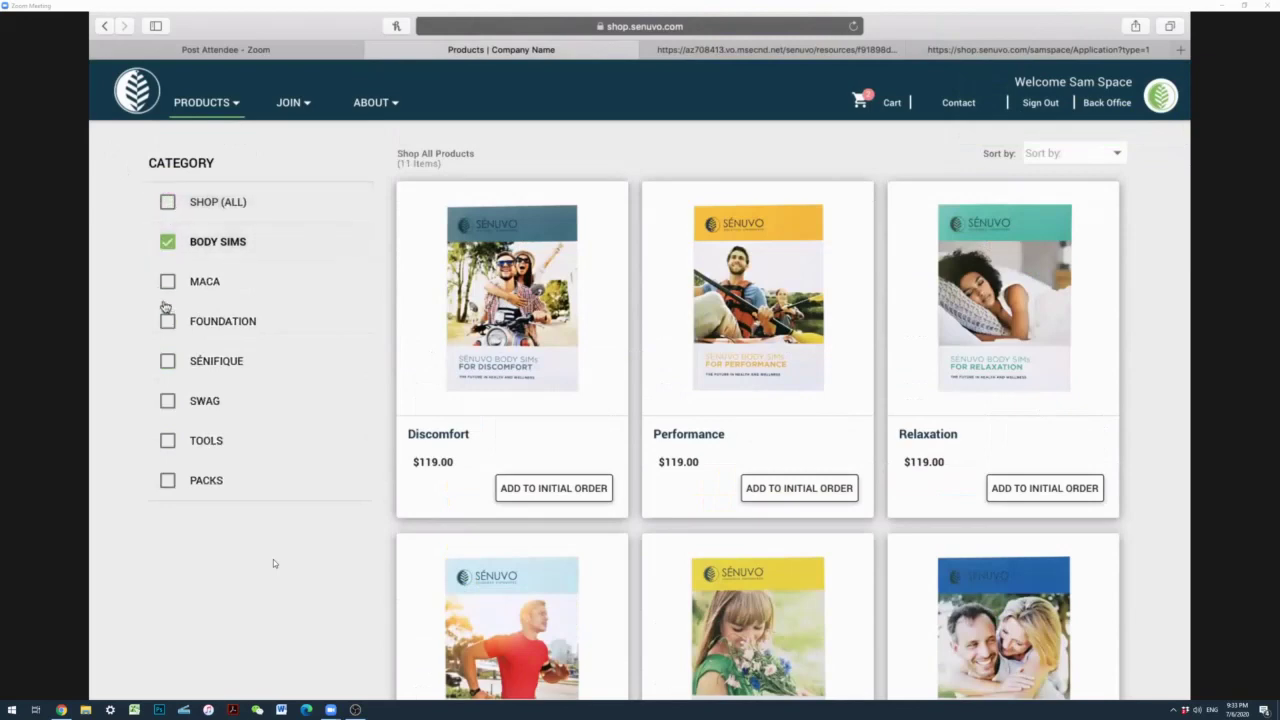
click(168, 368)
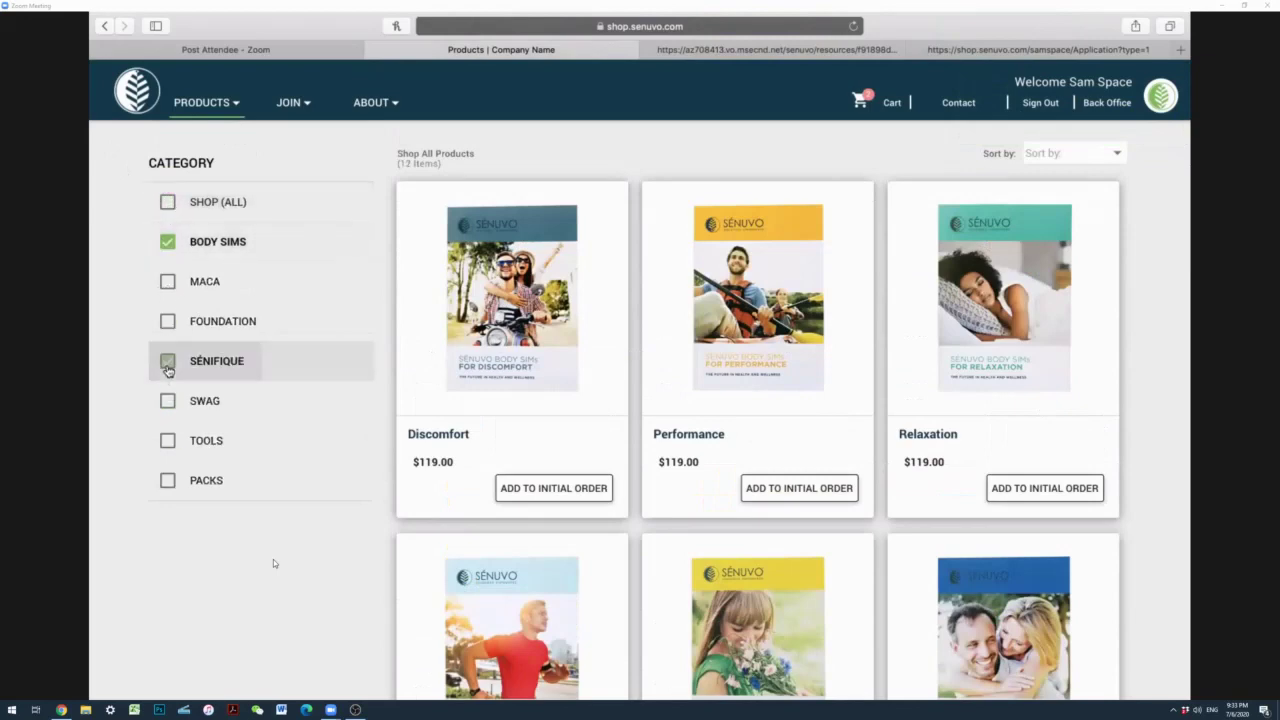
click(168, 245)
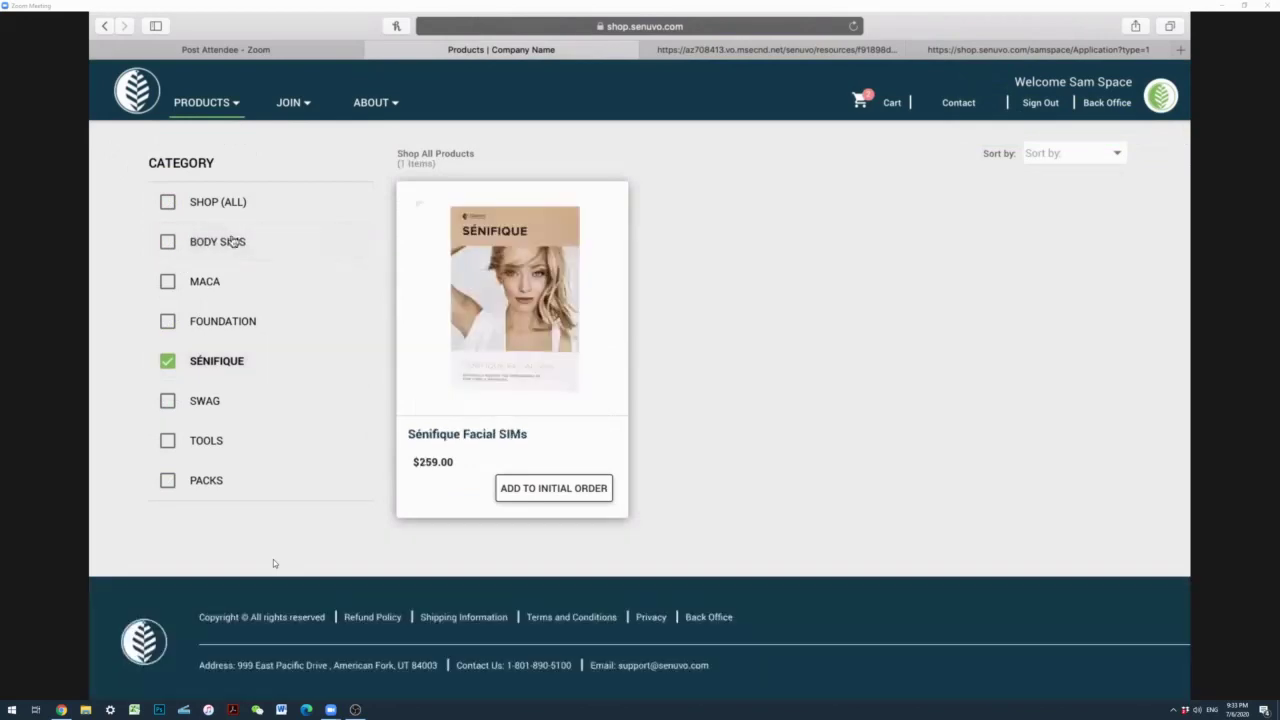
click(526, 491)
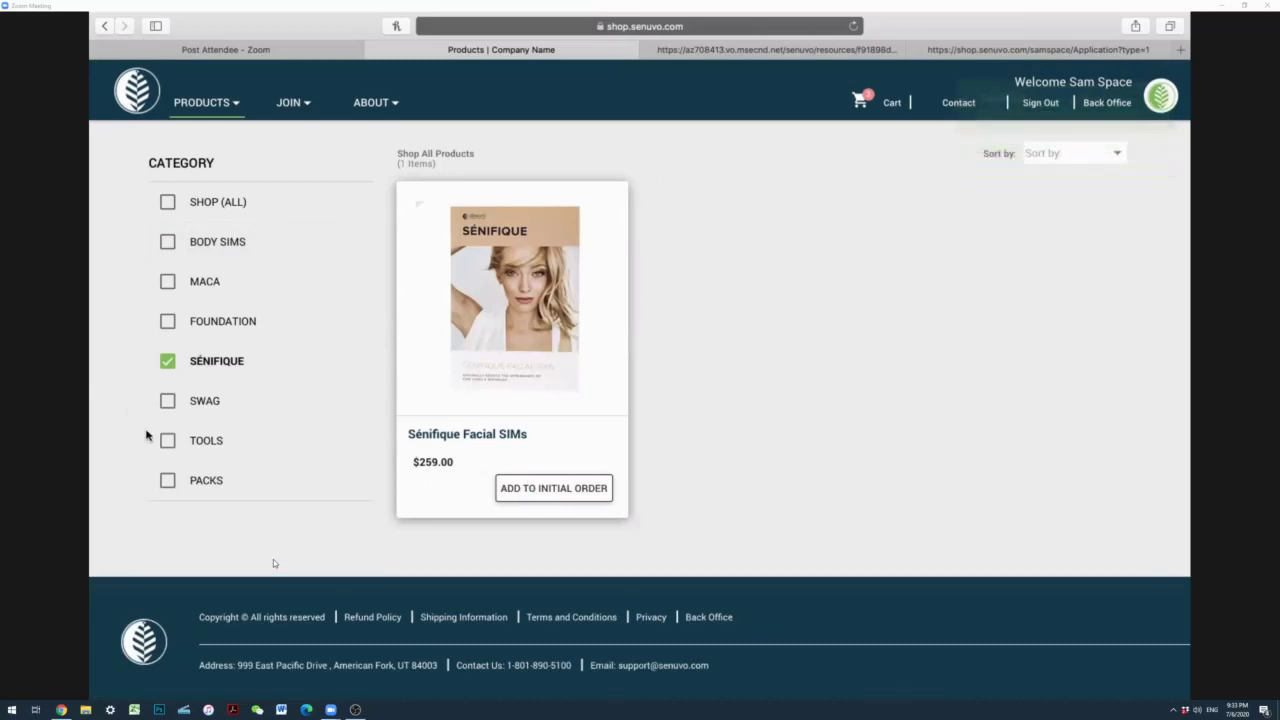
Step: Filter to SWAG and open the Sénuvo Technology Wristband ($59.00) product page
click(167, 401)
click(167, 362)
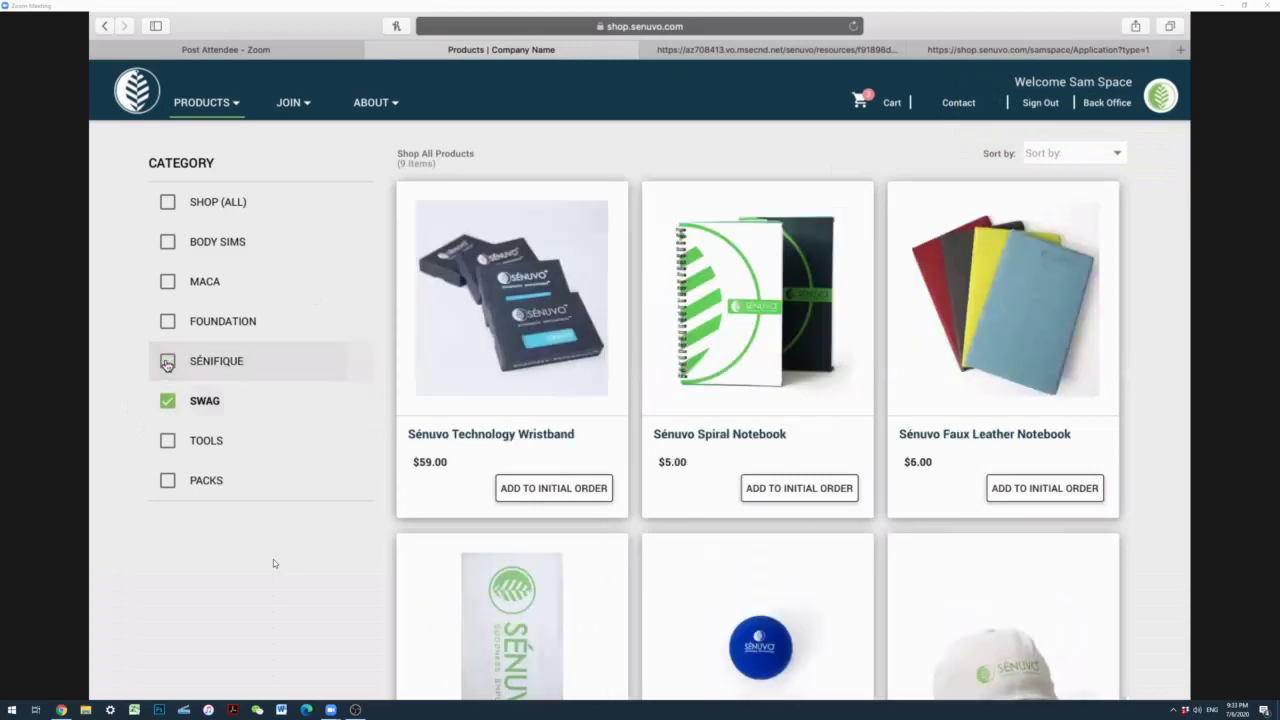
scroll(167, 364, down, 2)
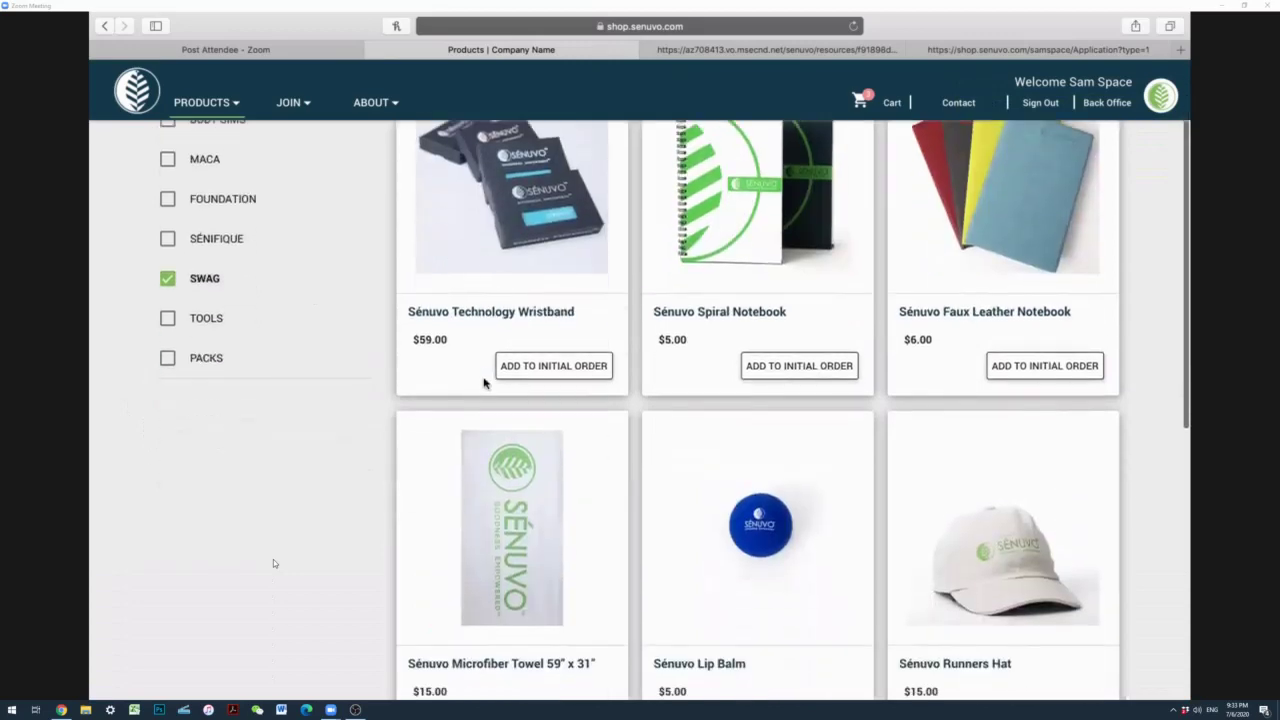
click(538, 366)
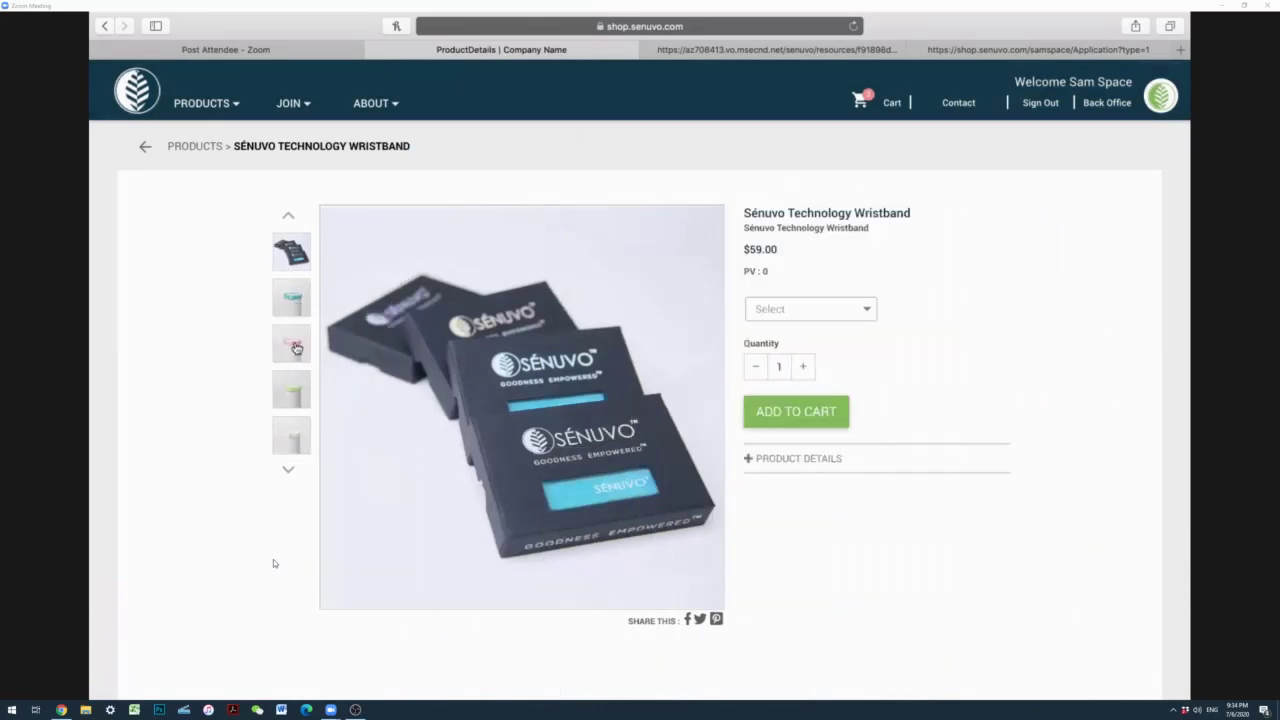
Step: Add the Green wristband to the cart and view the 4-item, $562.00 order summary
click(785, 313)
click(770, 355)
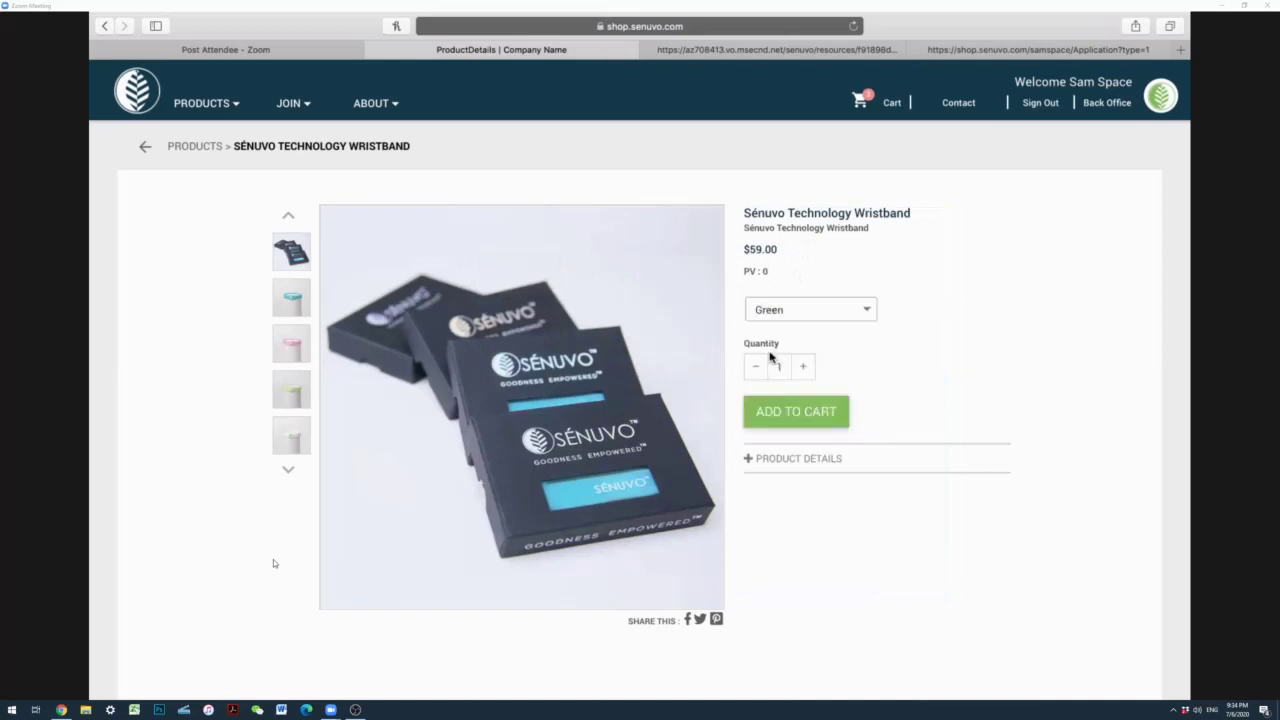
click(775, 425)
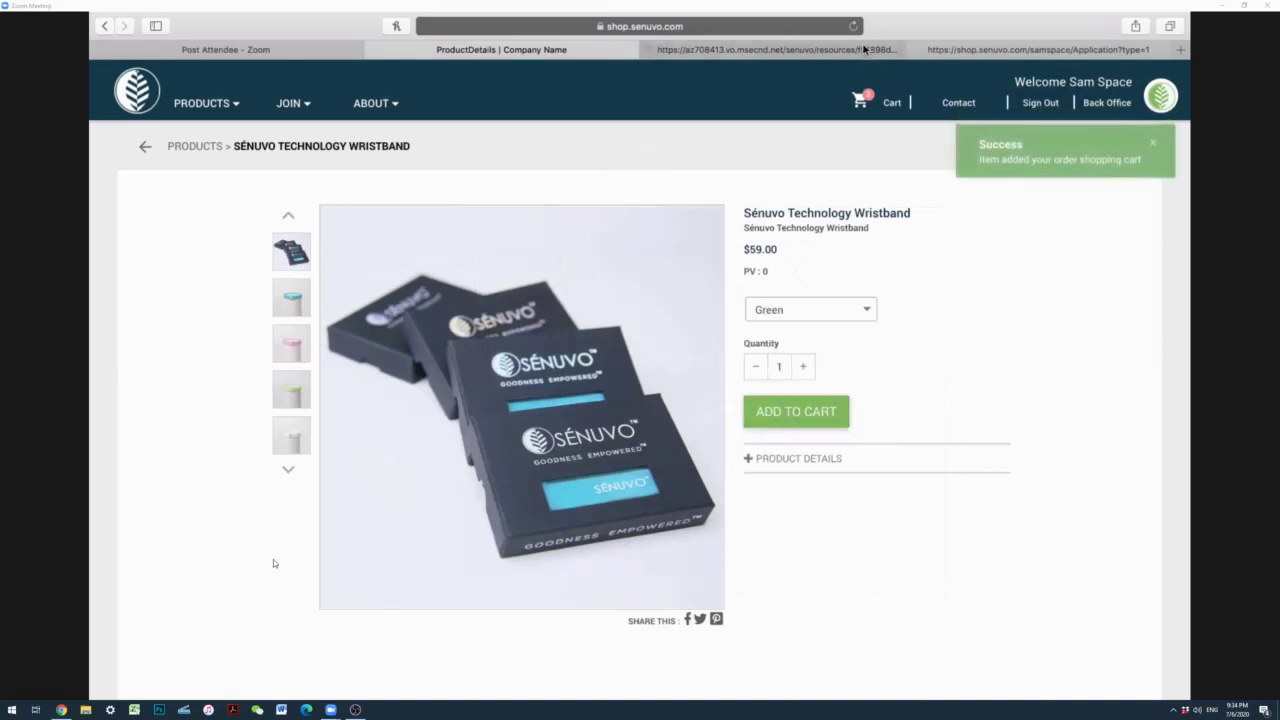
click(862, 100)
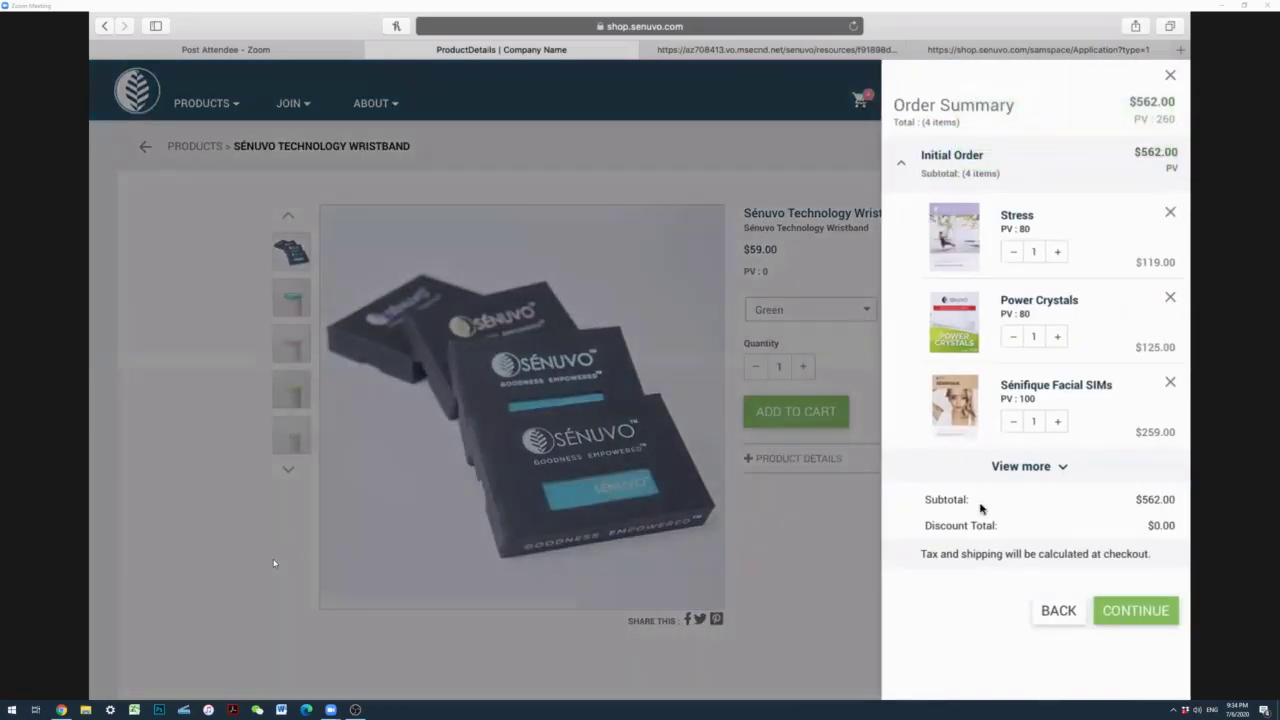
Step: Remove Sénifique Facial SIMs, set Power Crystals to quantity 2, and continue to checkout Review
click(1005, 467)
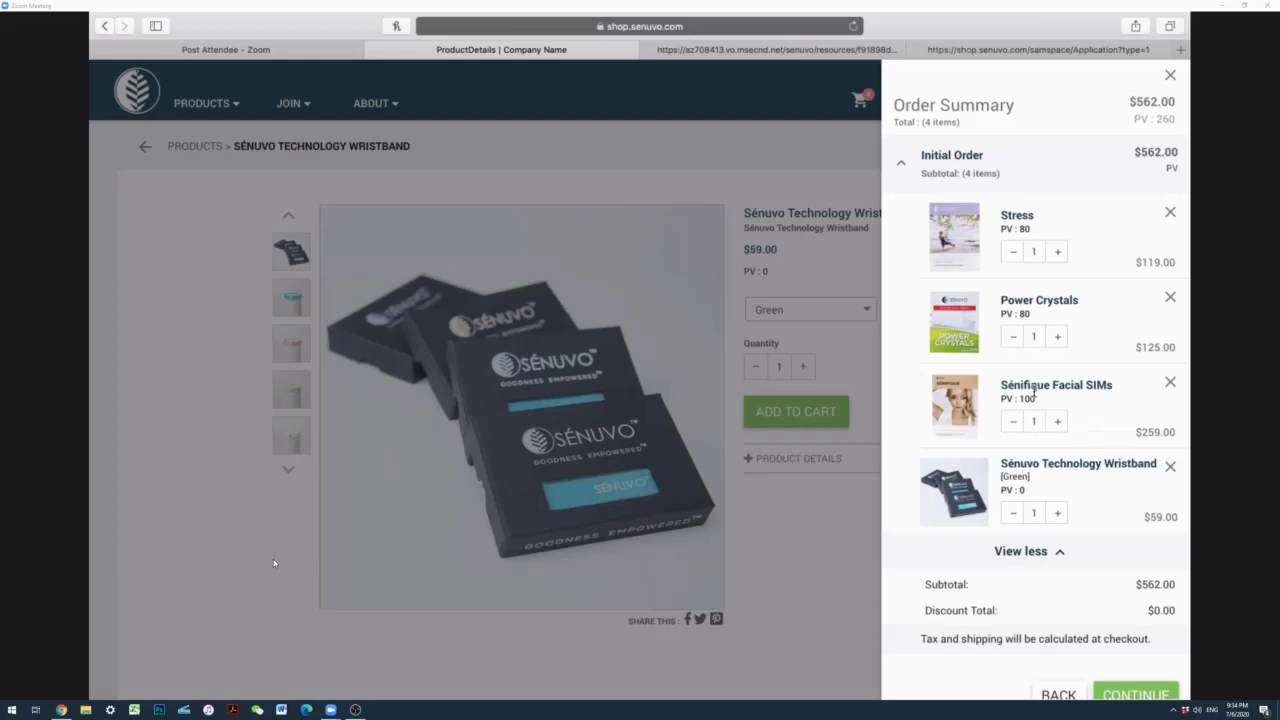
click(1170, 385)
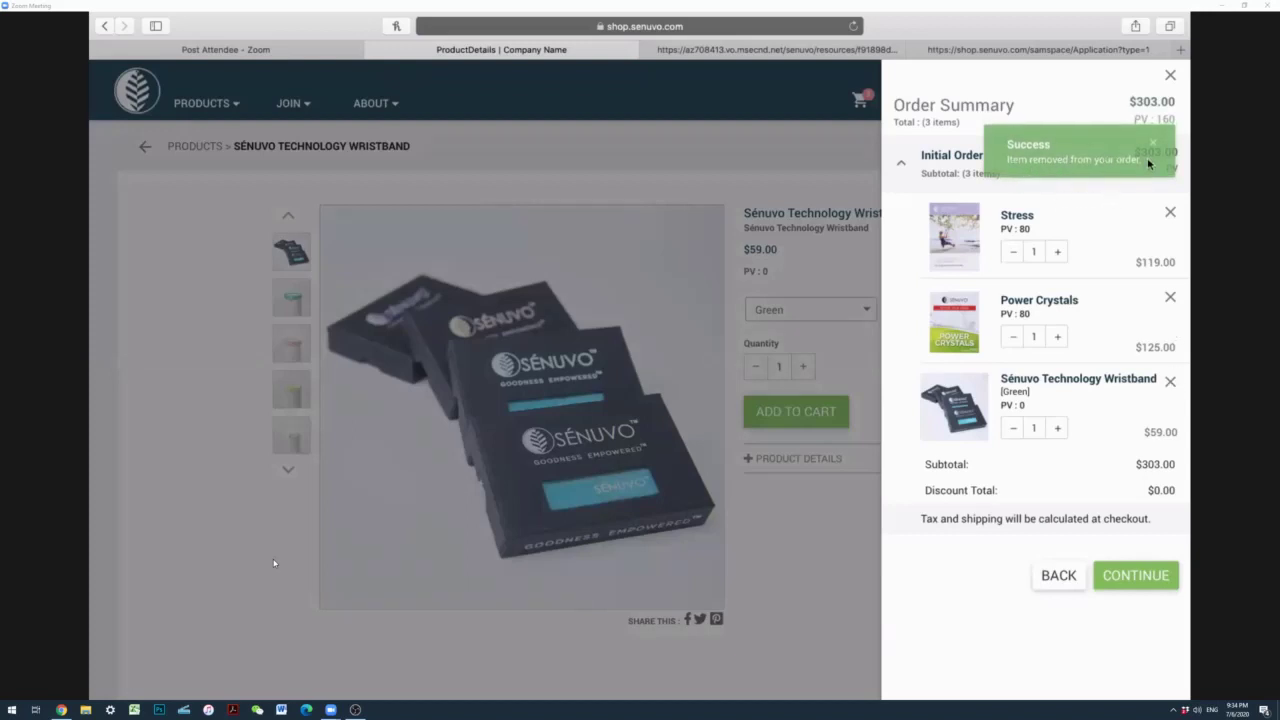
click(1147, 158)
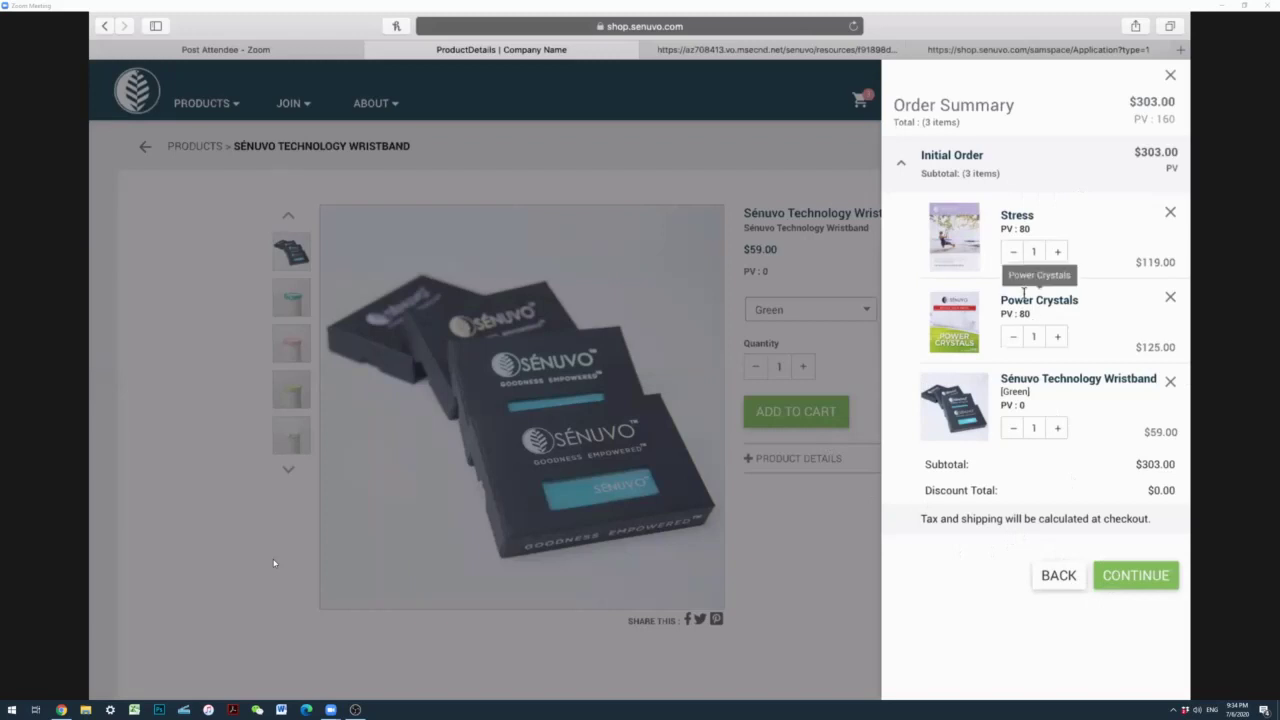
click(1058, 338)
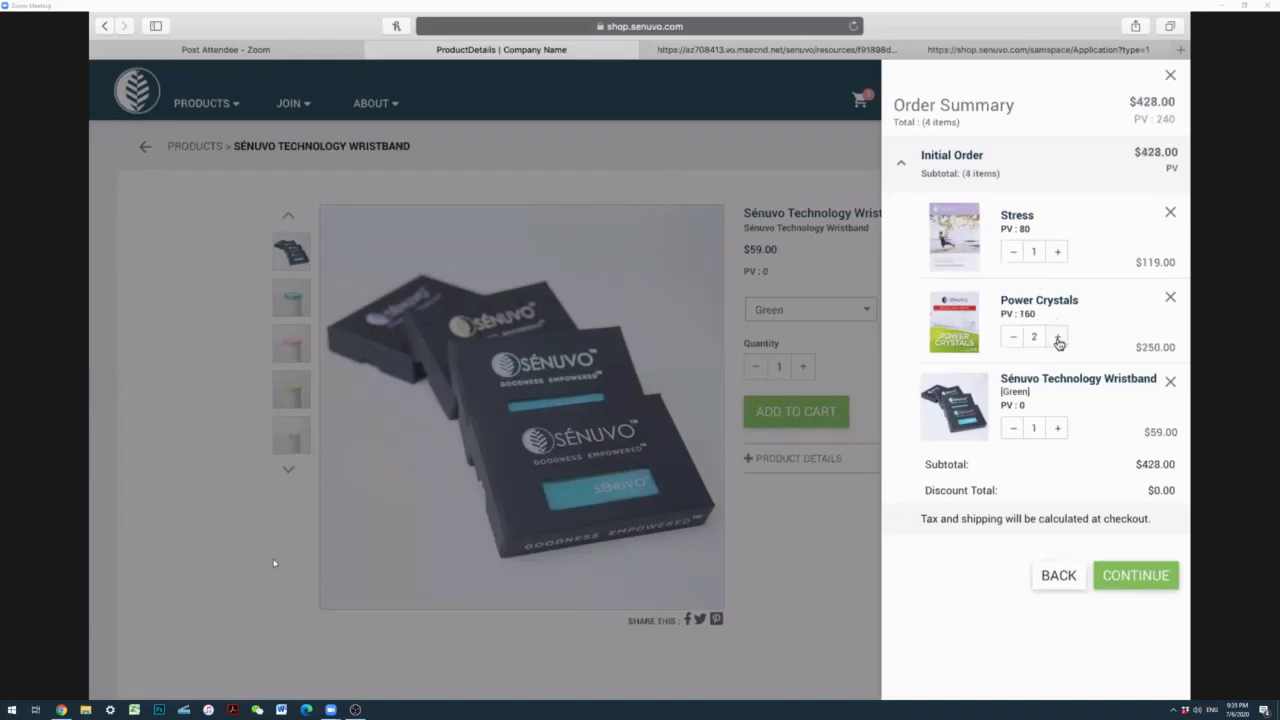
click(1058, 338)
click(1012, 337)
click(1128, 580)
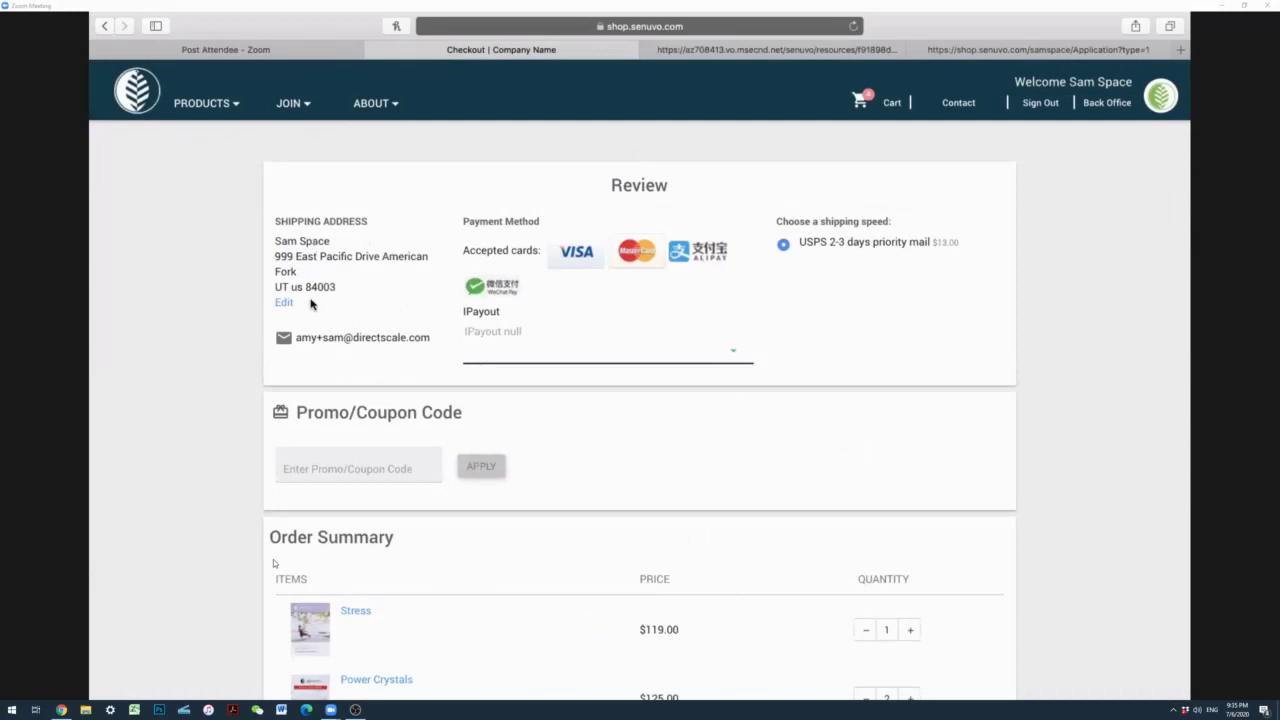
Step: Check the IPayout payment method list, leaving it without a selection
click(494, 357)
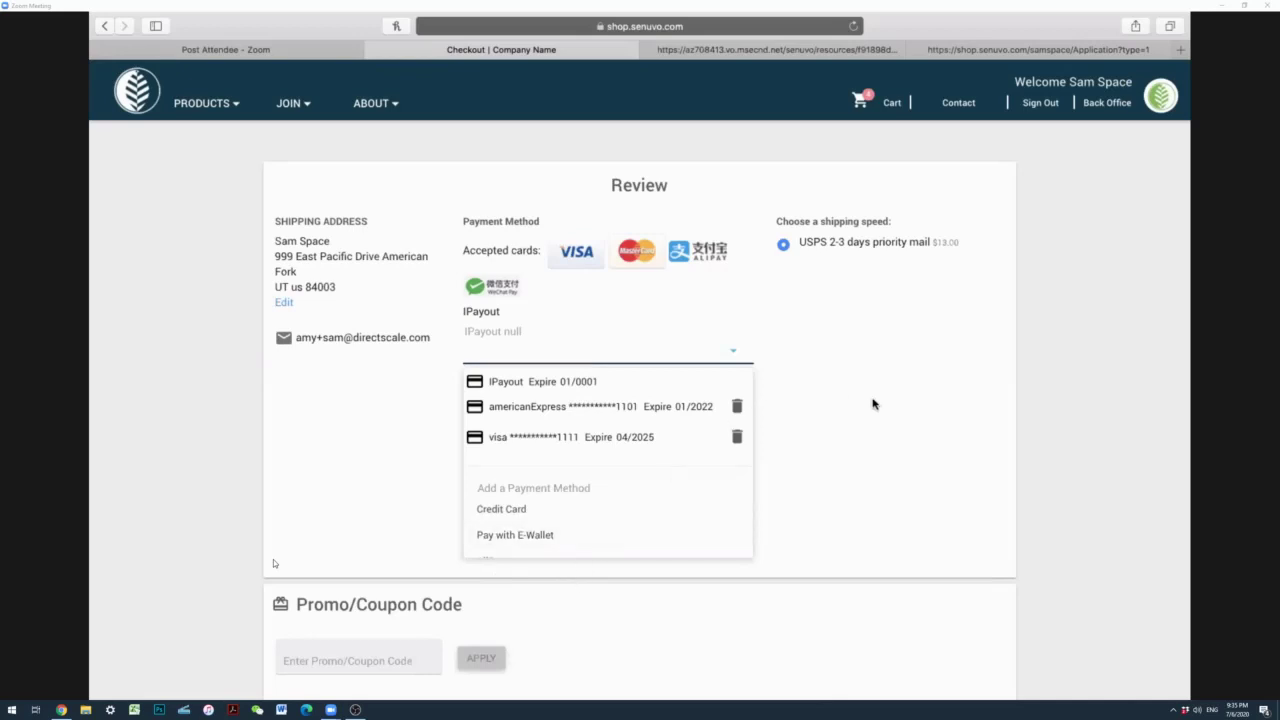
click(872, 404)
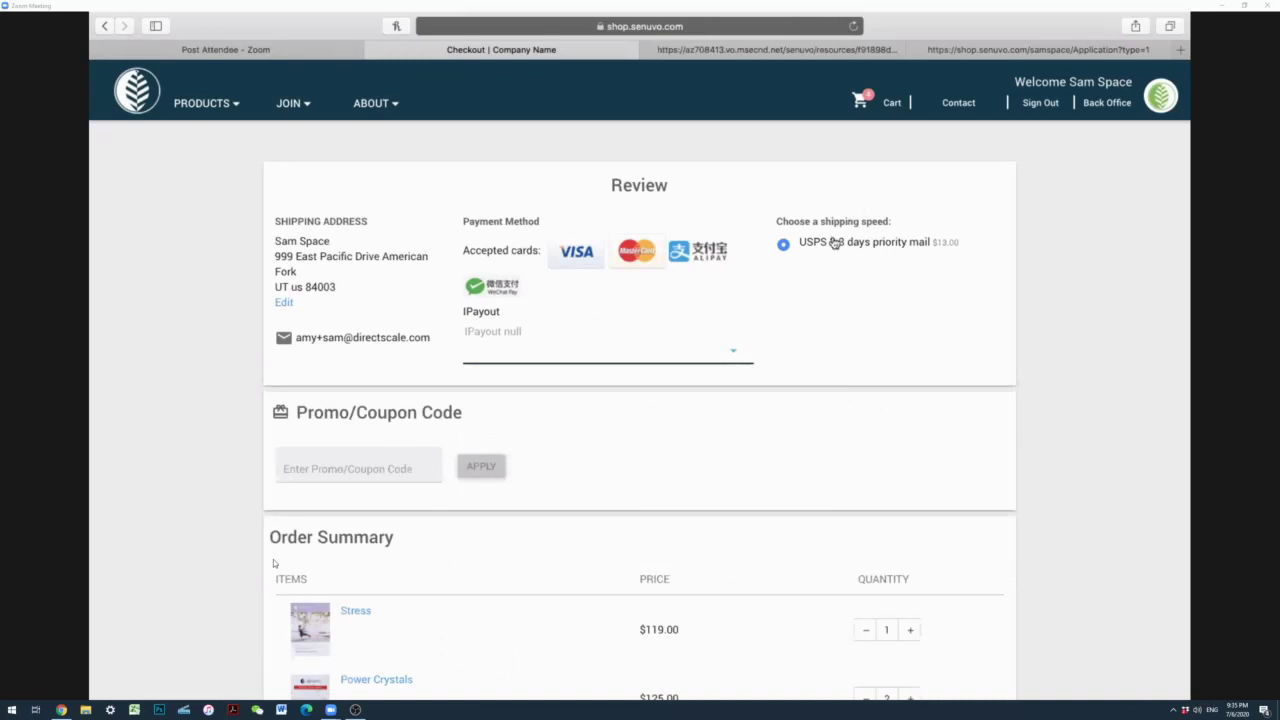
scroll(273, 563, down, 3)
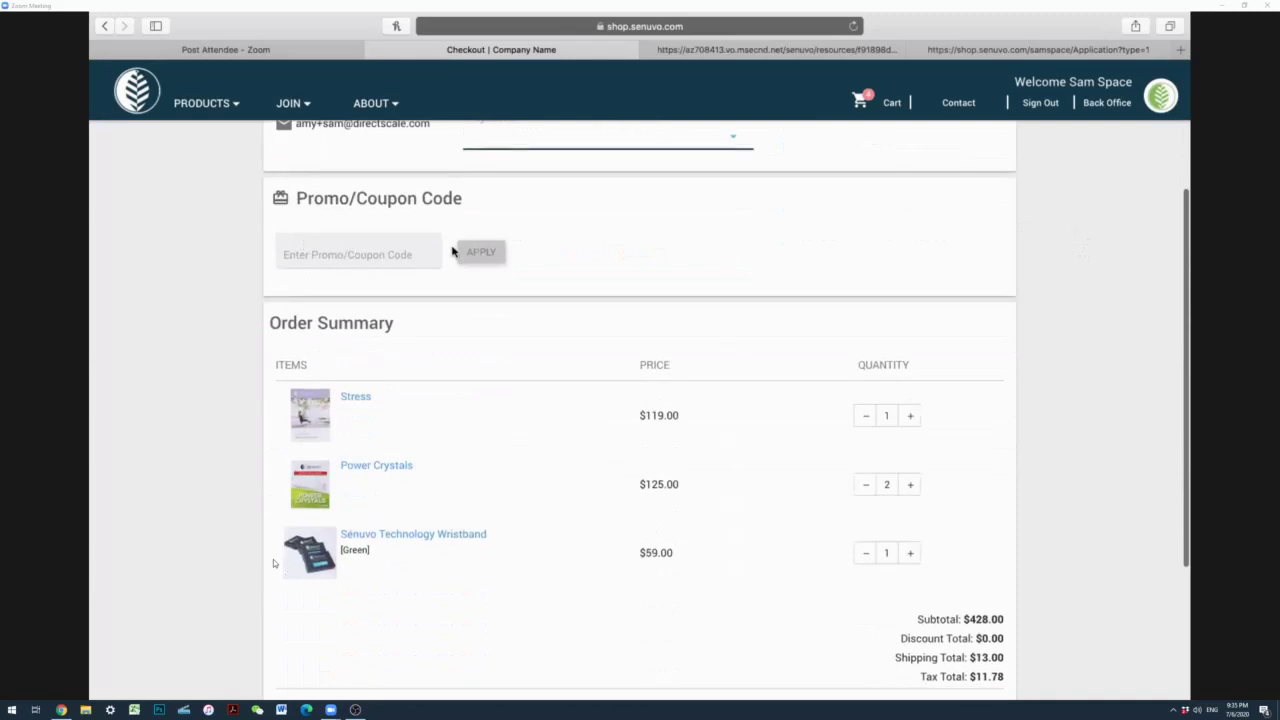
scroll(273, 563, down, 2)
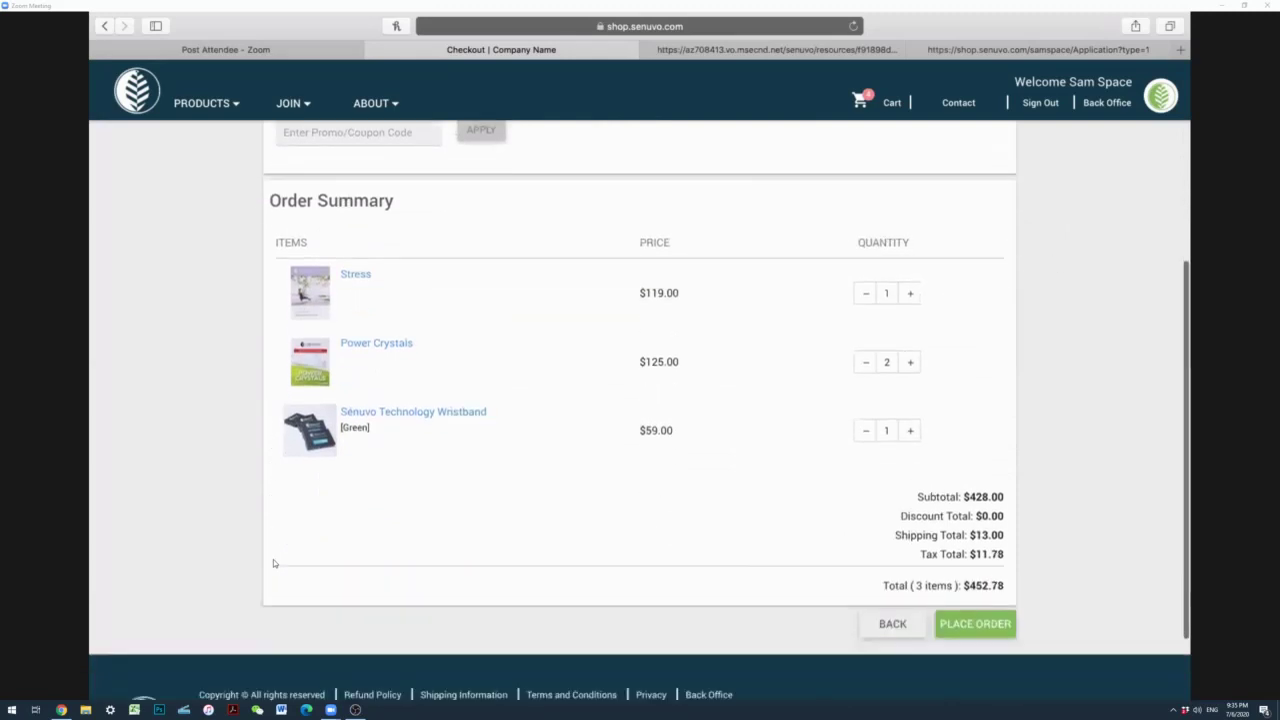
scroll(275, 563, down, 1)
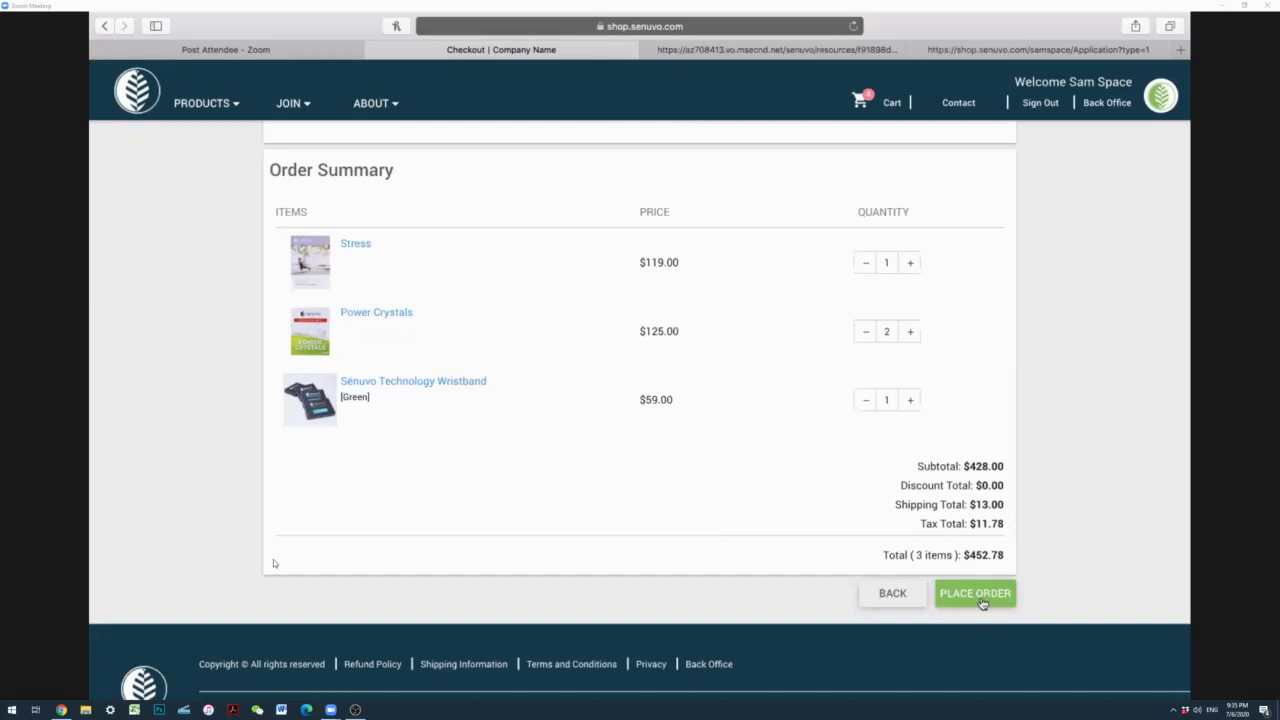
Step: Try placing the $452.78 order and dismiss the missing payment method error
click(982, 600)
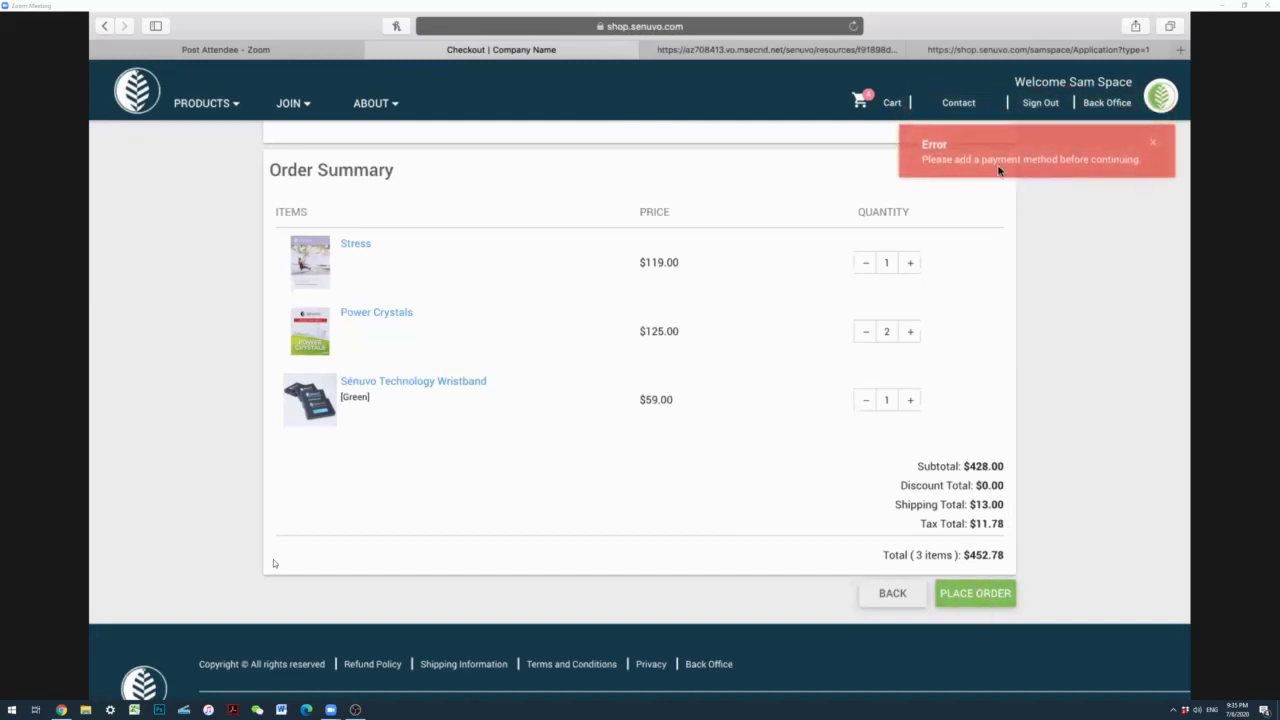
click(1154, 148)
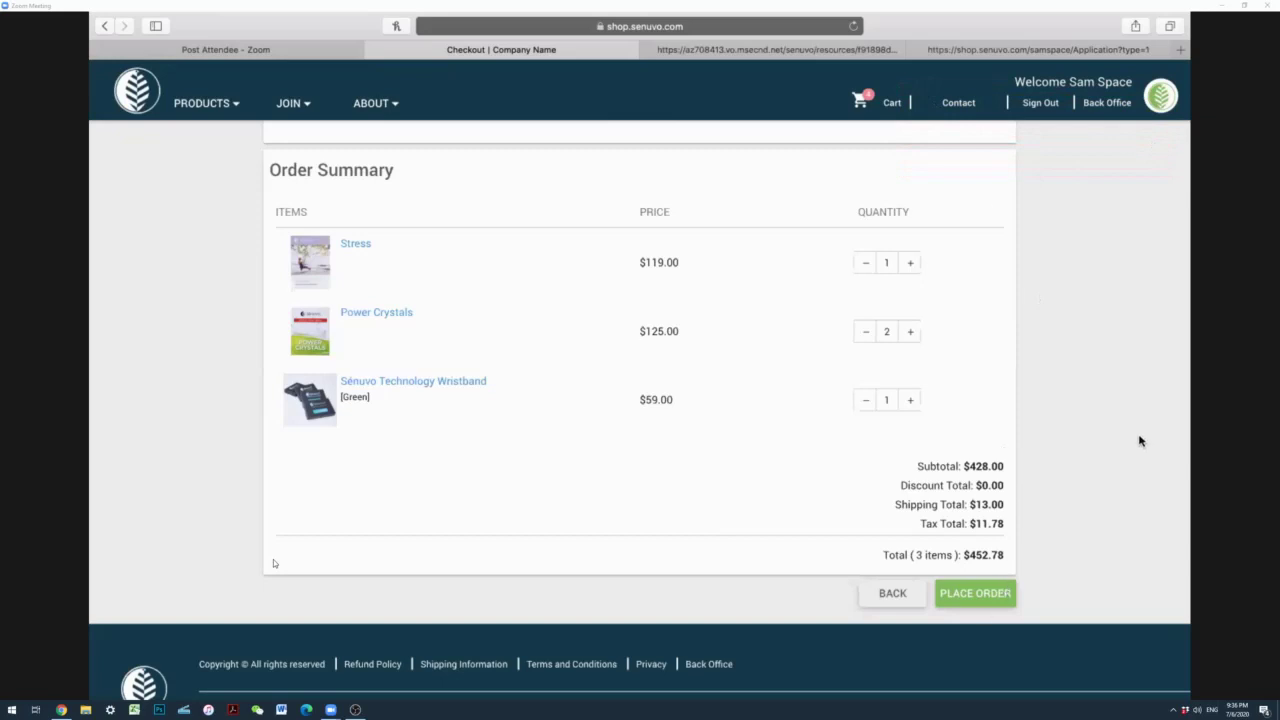
scroll(273, 563, up, 5)
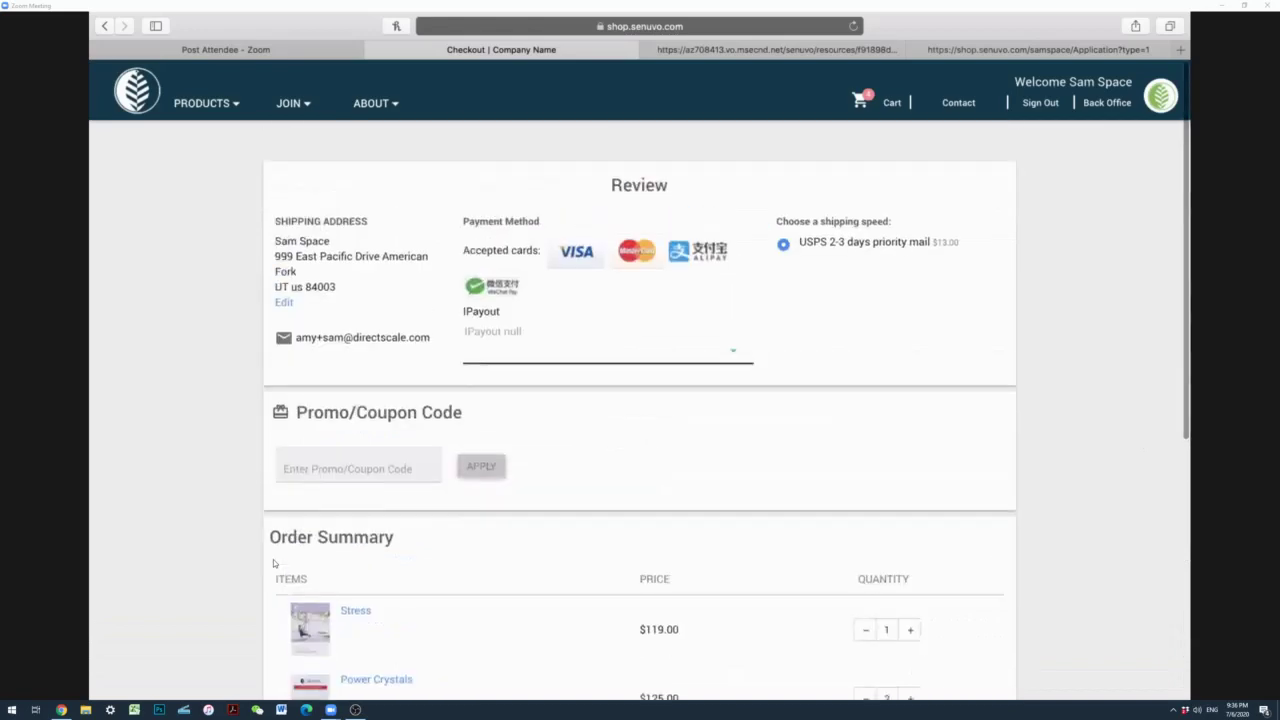
scroll(273, 563, down, 2)
scroll(273, 563, down, 3)
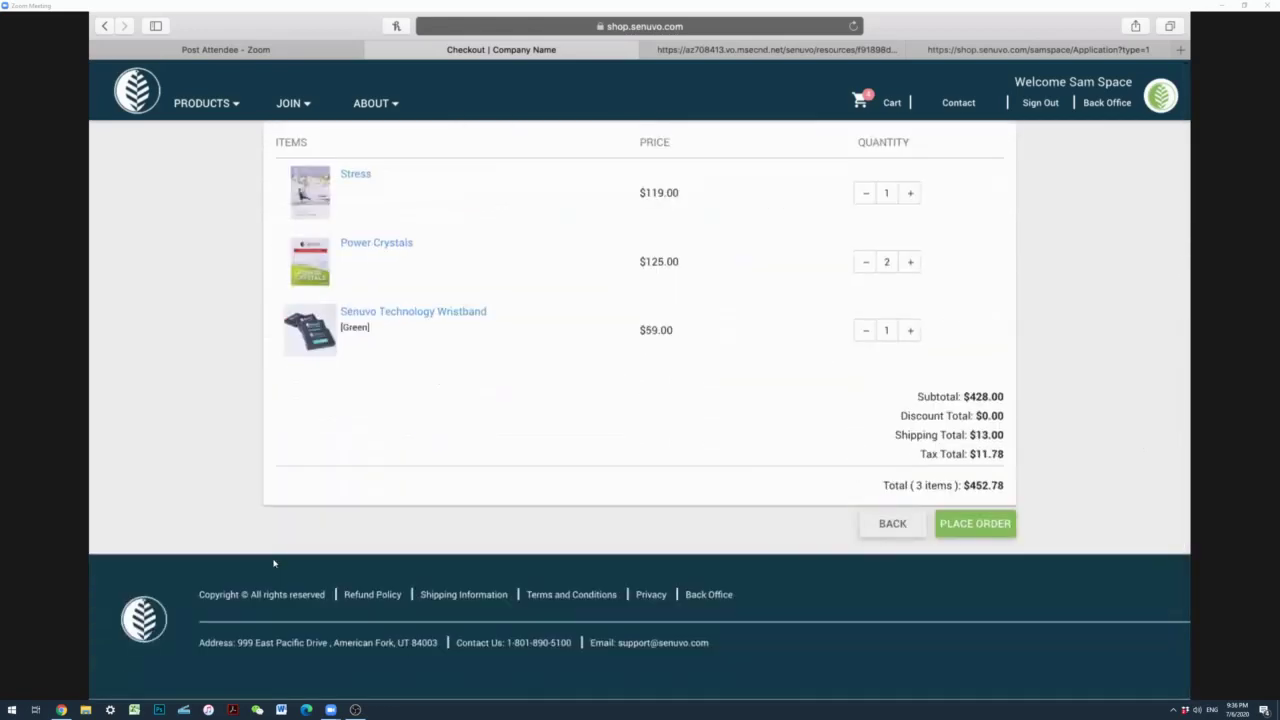
scroll(273, 563, up, 5)
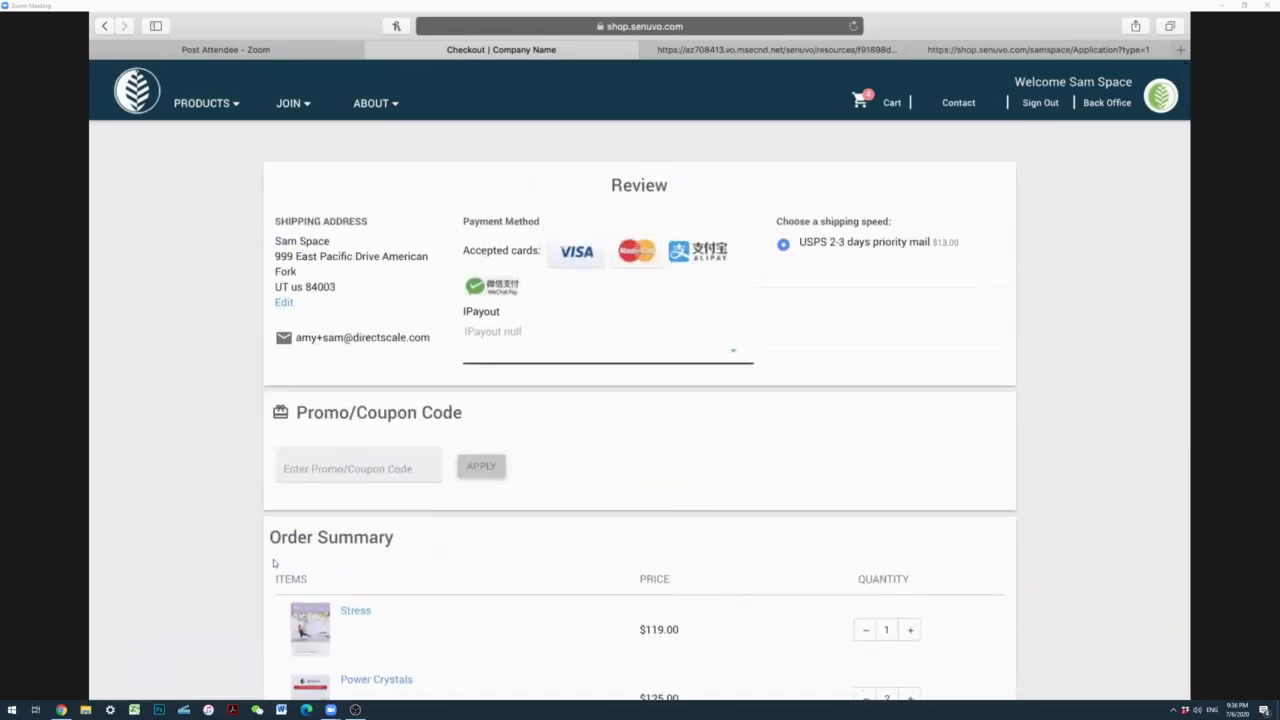
scroll(273, 563, down, 5)
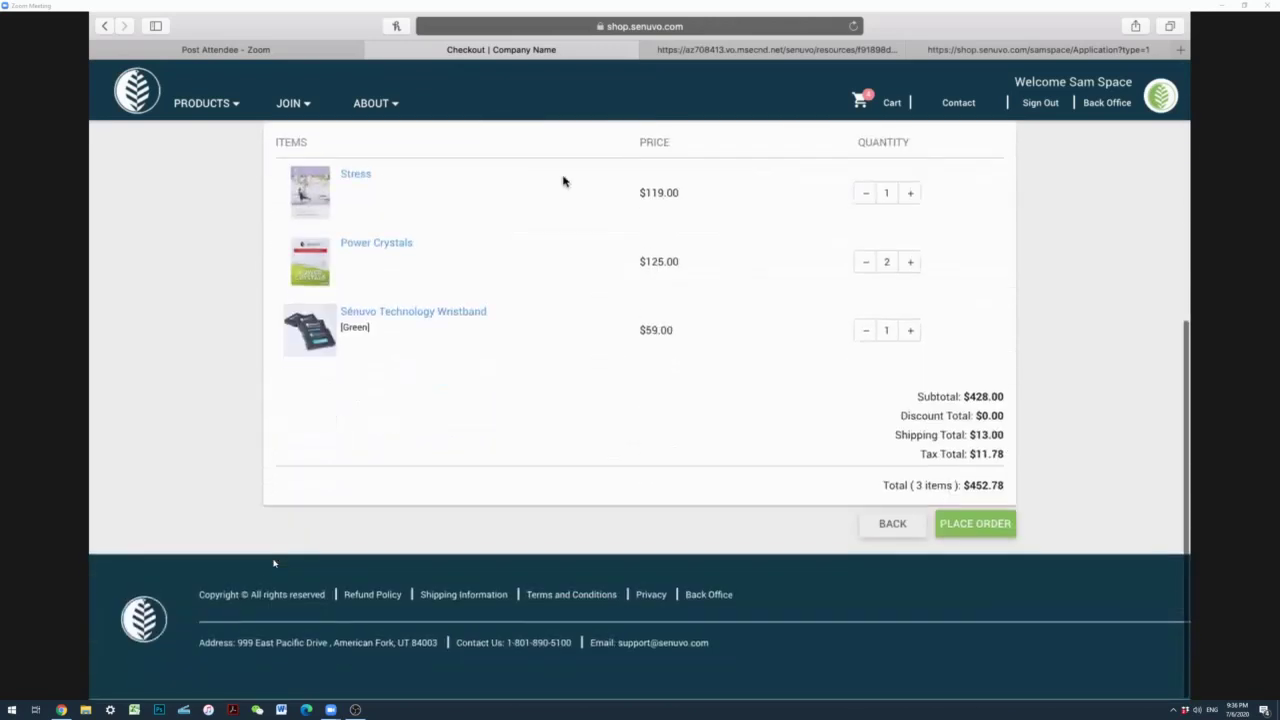
Step: Close the shop application and Body SIMs tabs, and return the shop from checkout to its home page
click(128, 52)
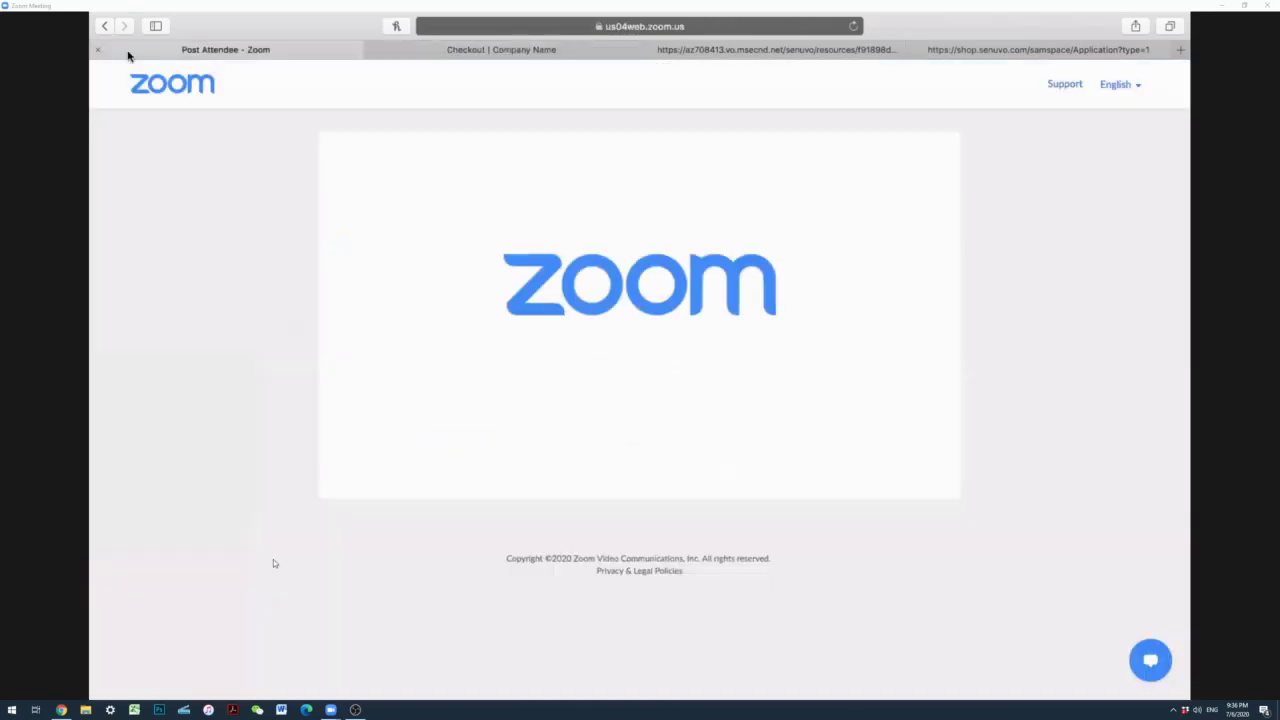
click(866, 48)
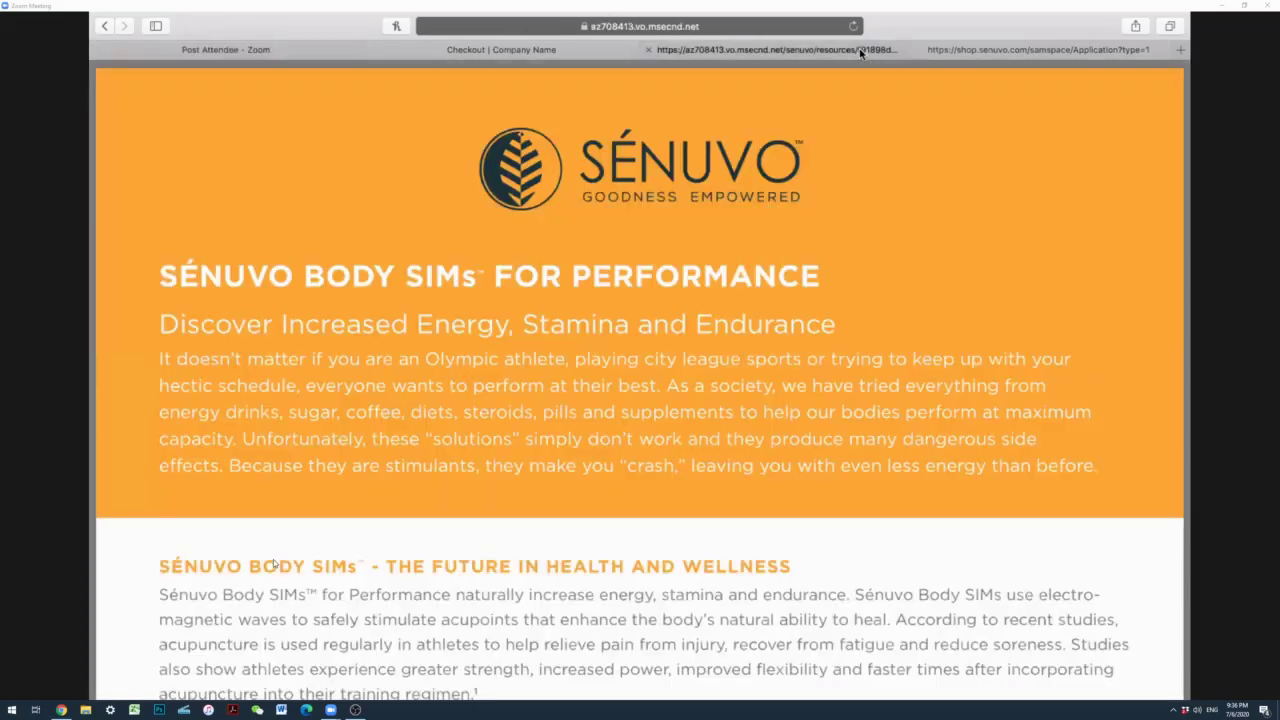
click(950, 45)
click(915, 49)
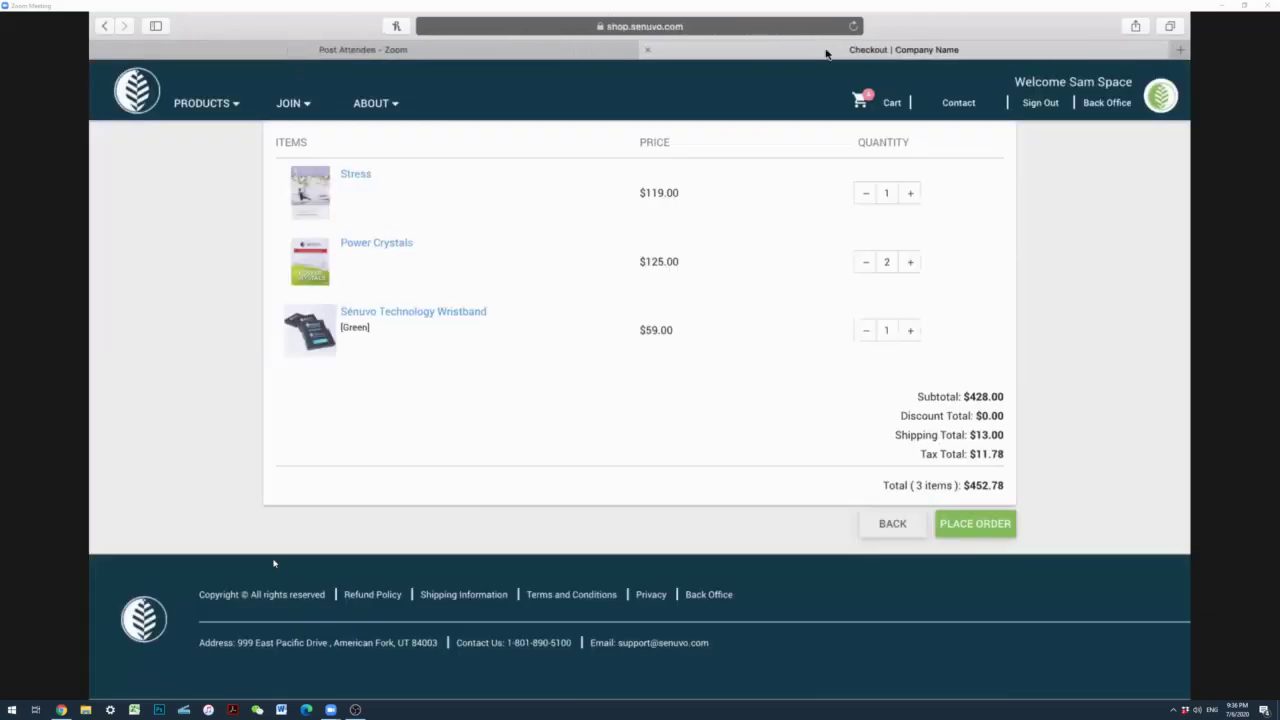
click(829, 50)
click(137, 97)
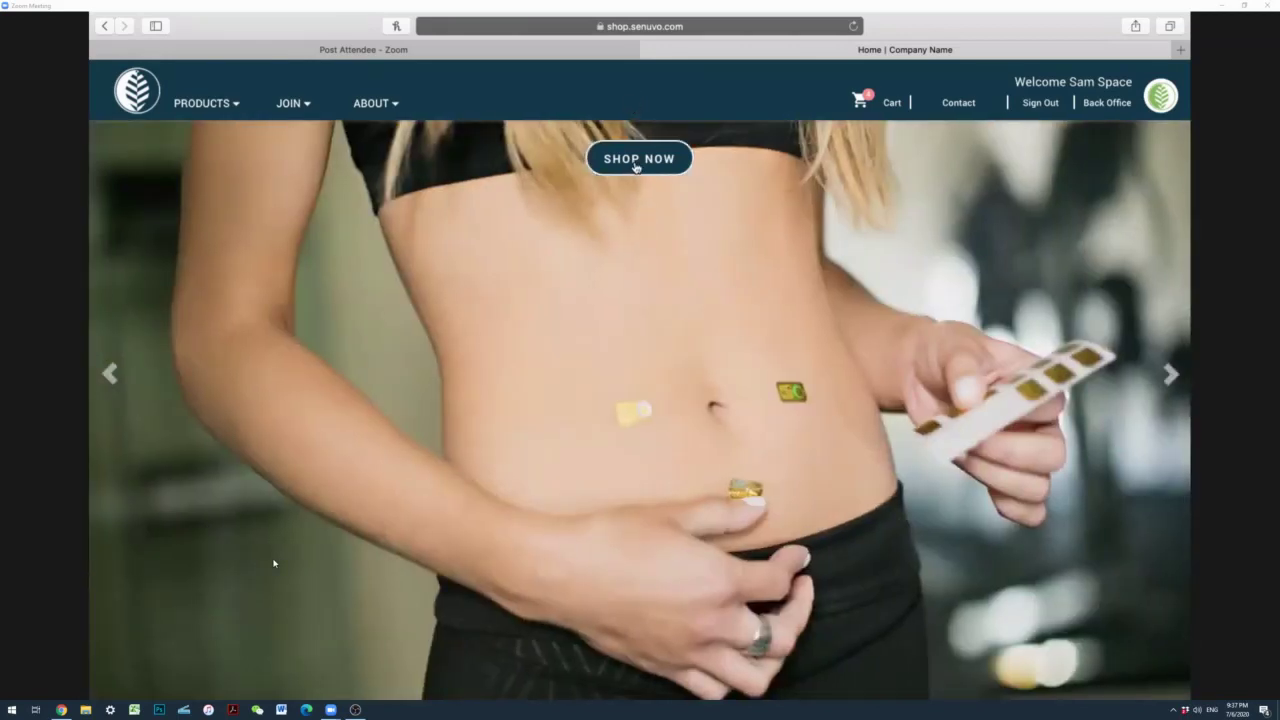
Step: Scroll down through the Sénuvo shop home page's product range
scroll(273, 563, down, 5)
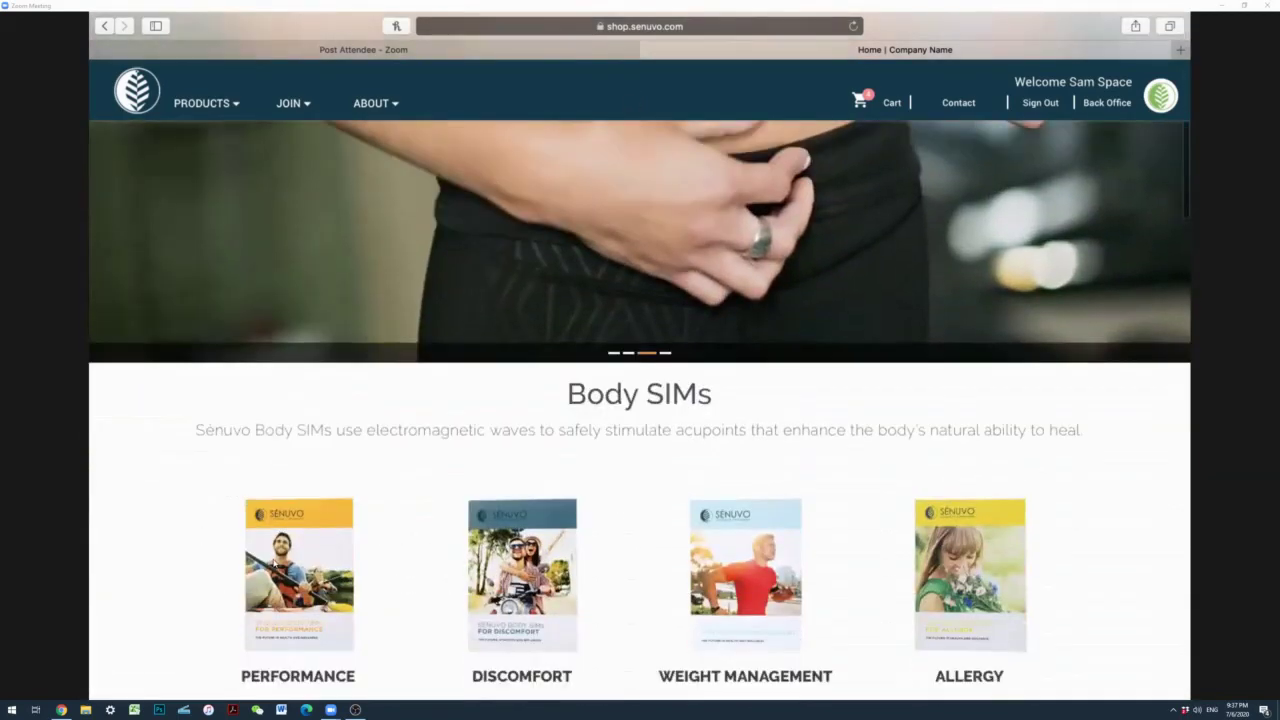
scroll(273, 563, down, 3)
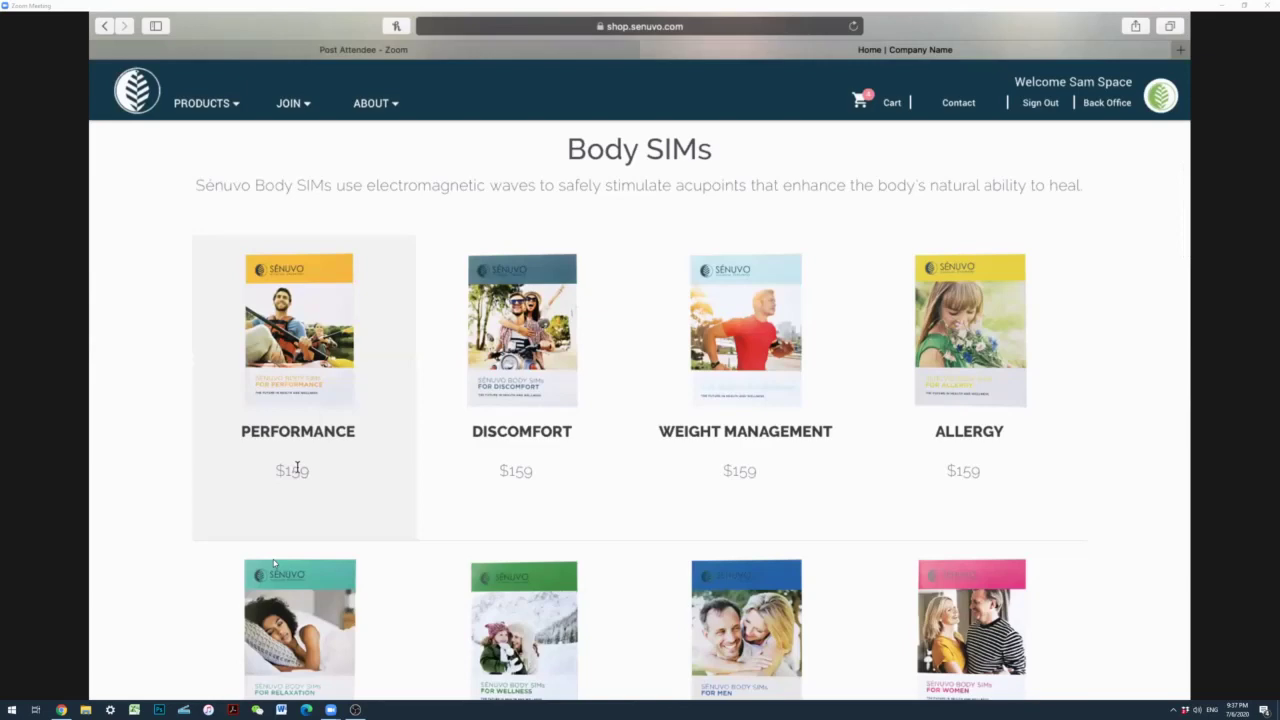
scroll(273, 563, down, 5)
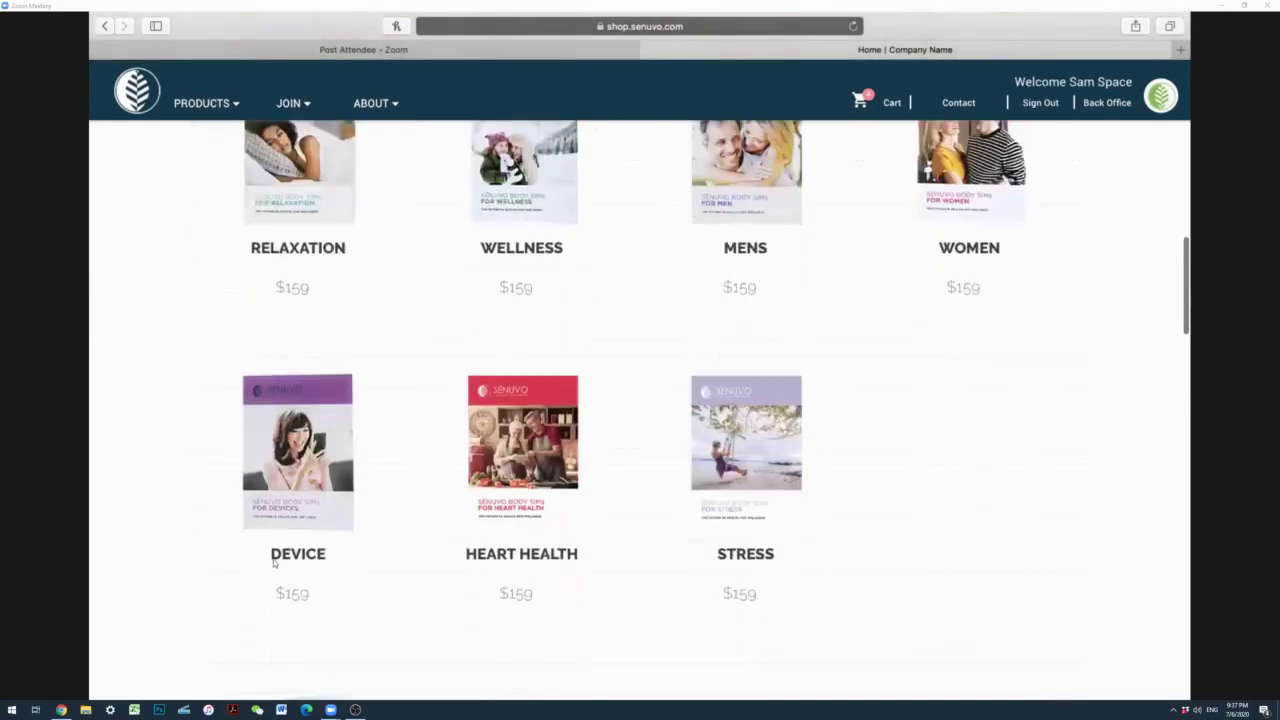
scroll(273, 563, down, 7)
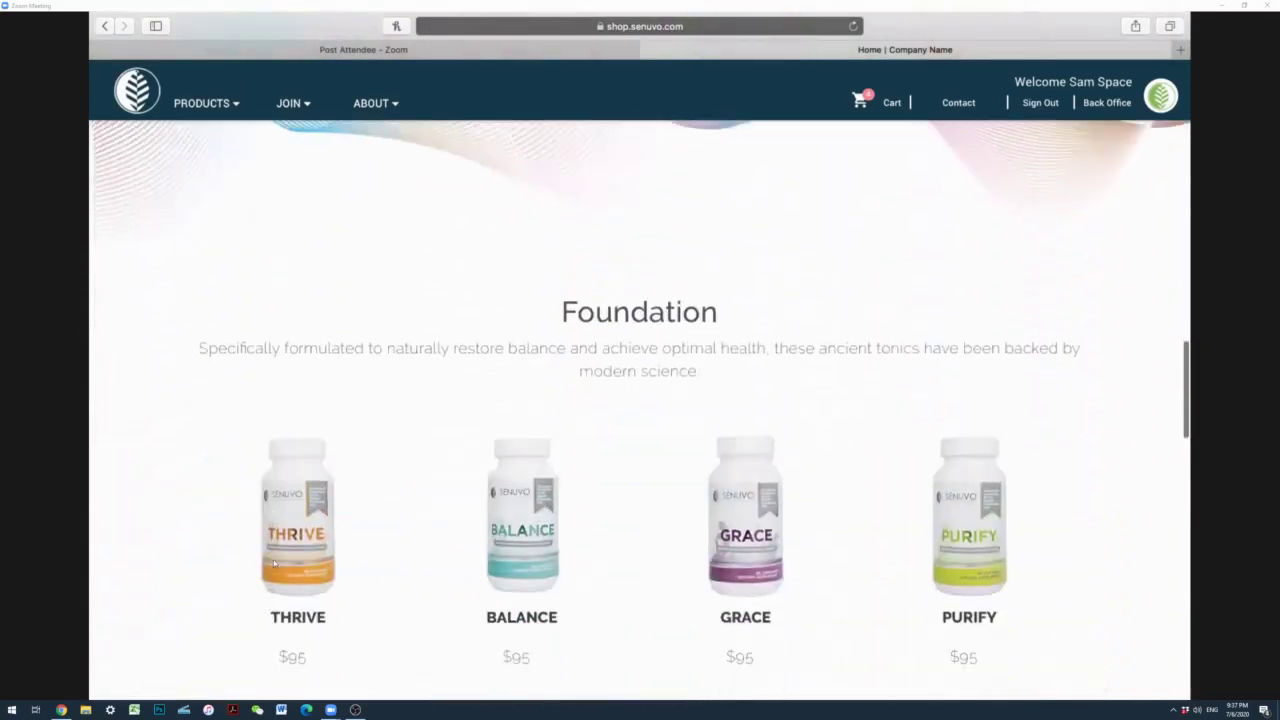
scroll(273, 563, down, 10)
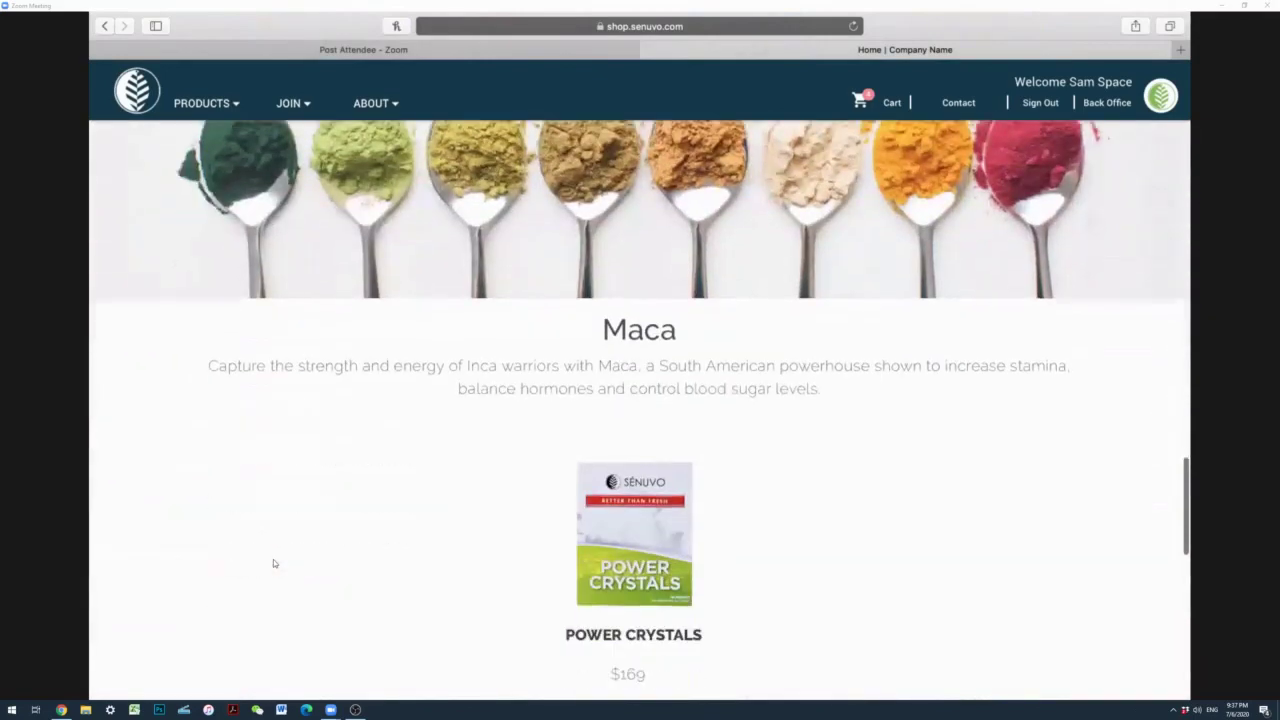
scroll(273, 563, down, 7)
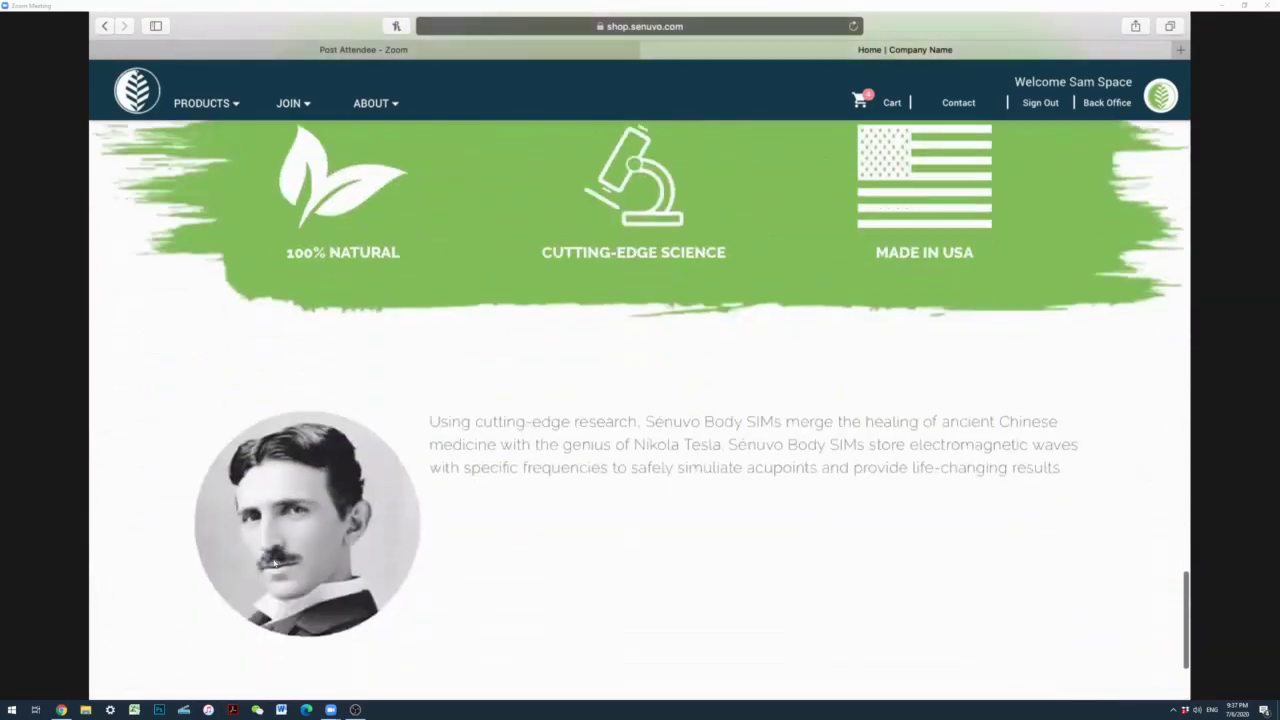
scroll(273, 563, down, 2)
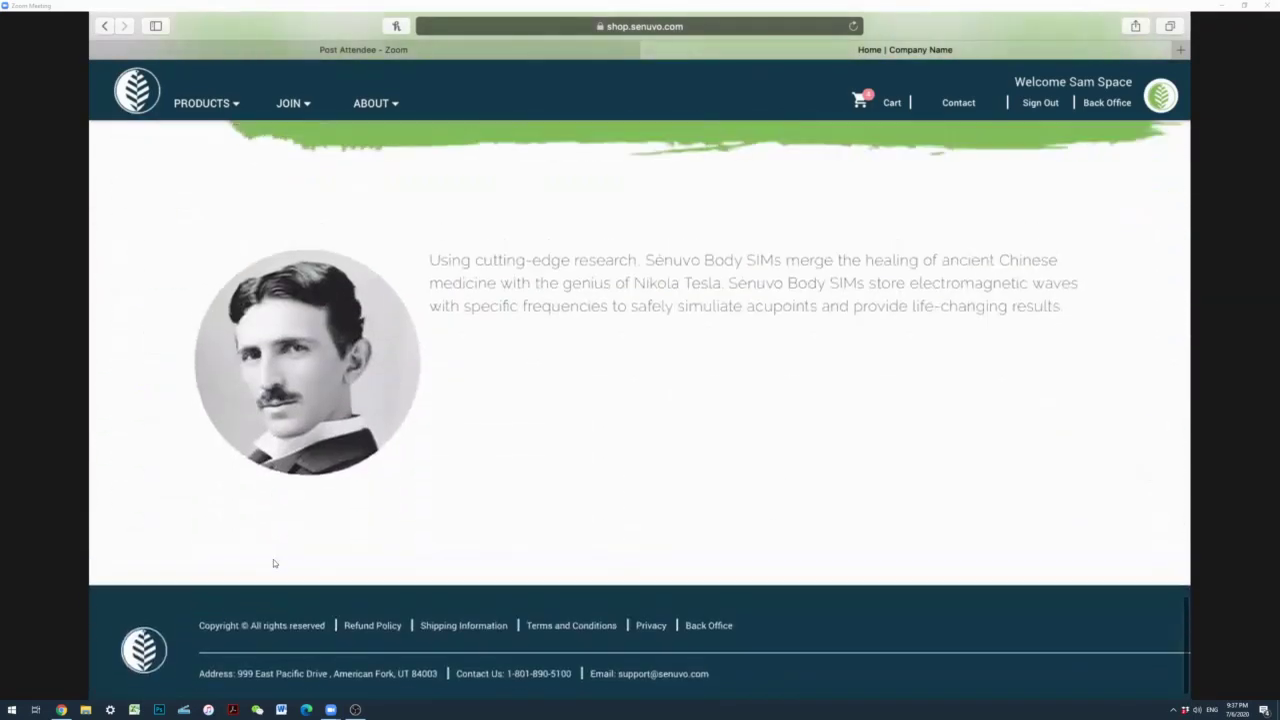
Step: Return to the top and open the Body SIMs catalog with SHOP NOW
scroll(273, 563, up, 7)
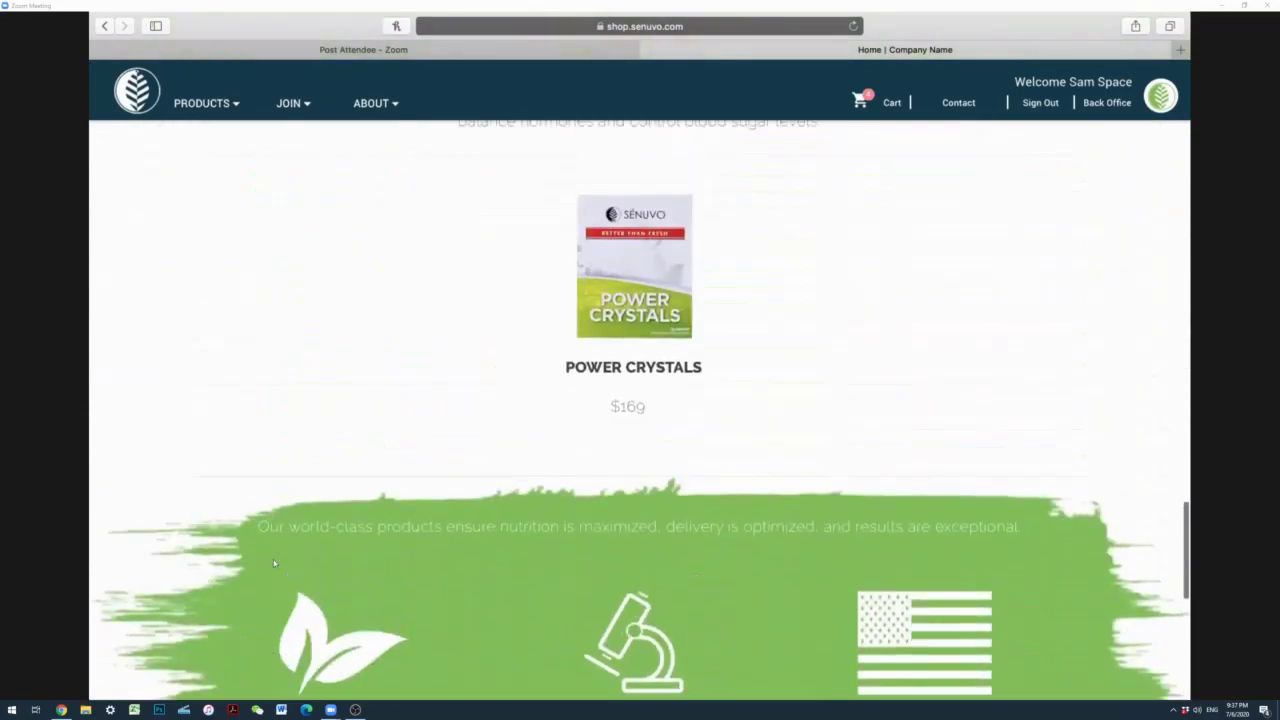
scroll(273, 563, up, 8)
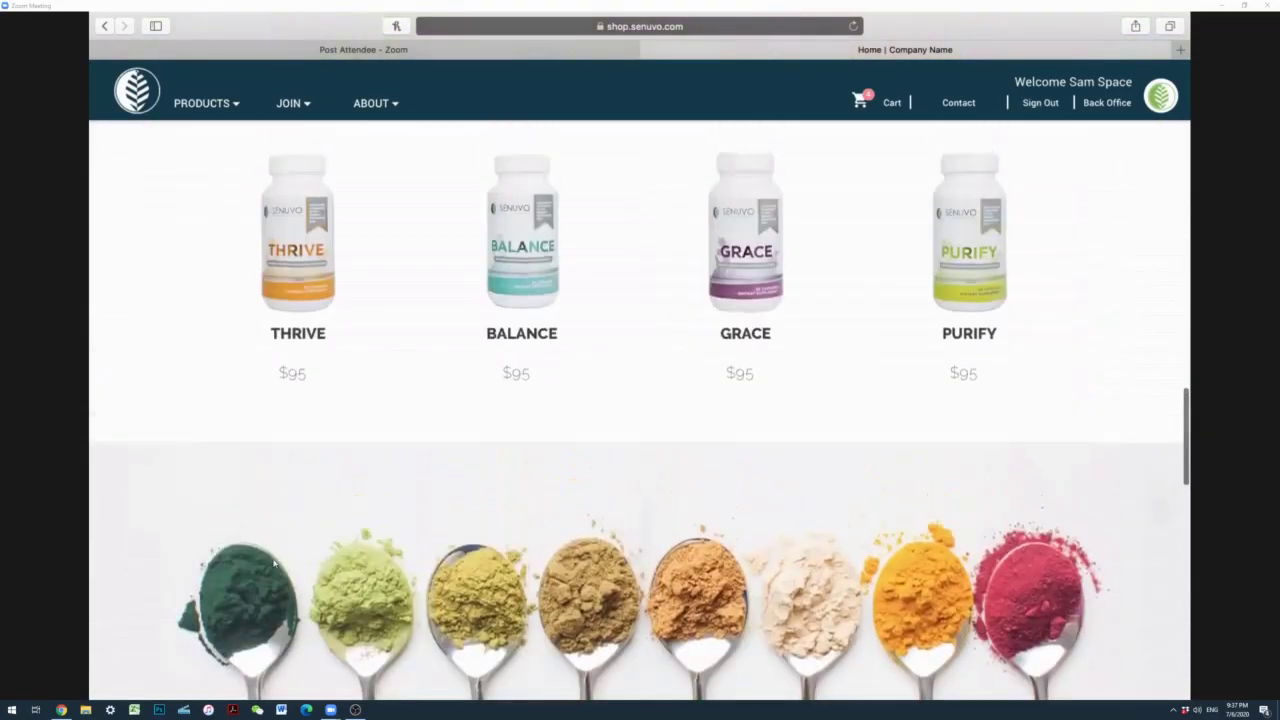
scroll(273, 563, up, 9)
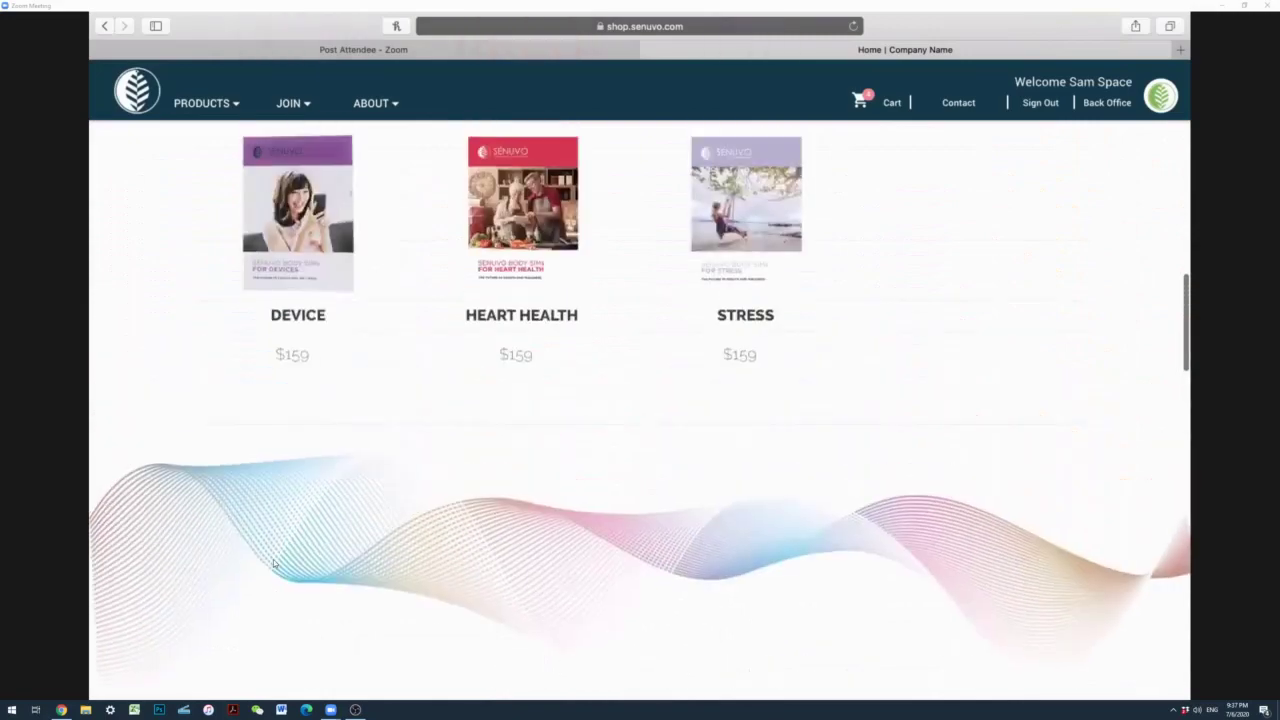
scroll(273, 563, up, 7)
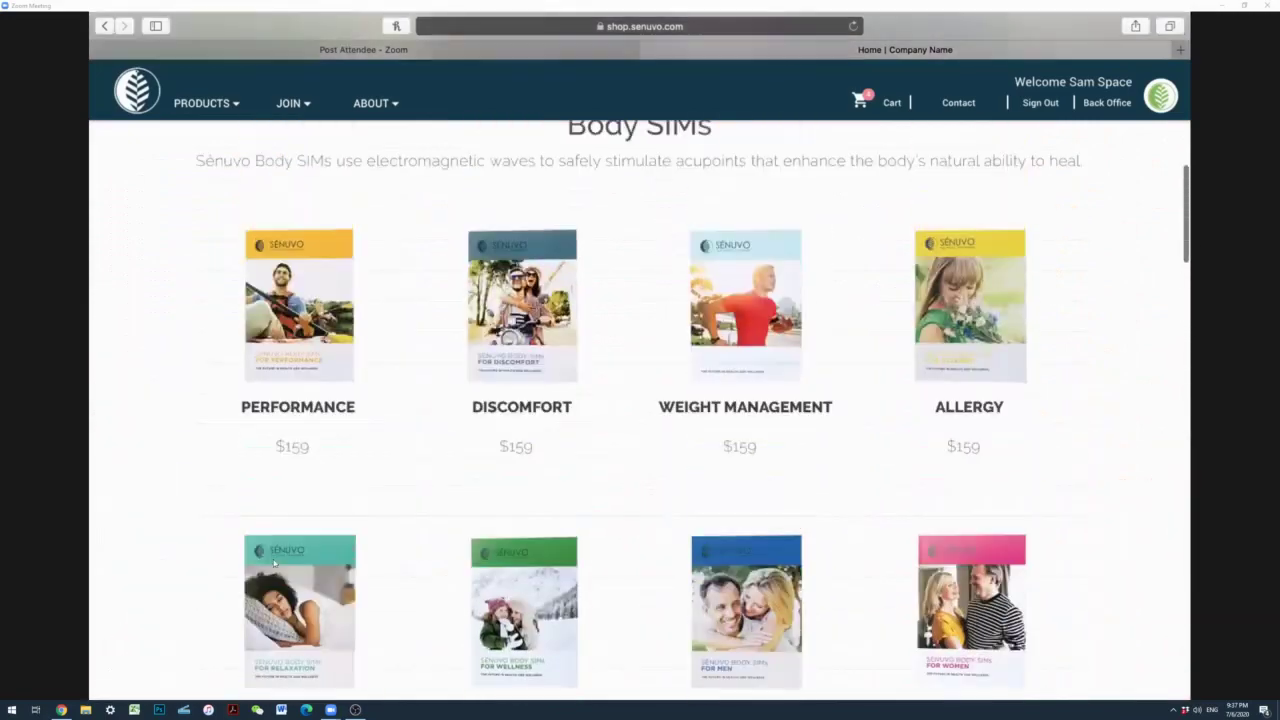
scroll(273, 563, up, 7)
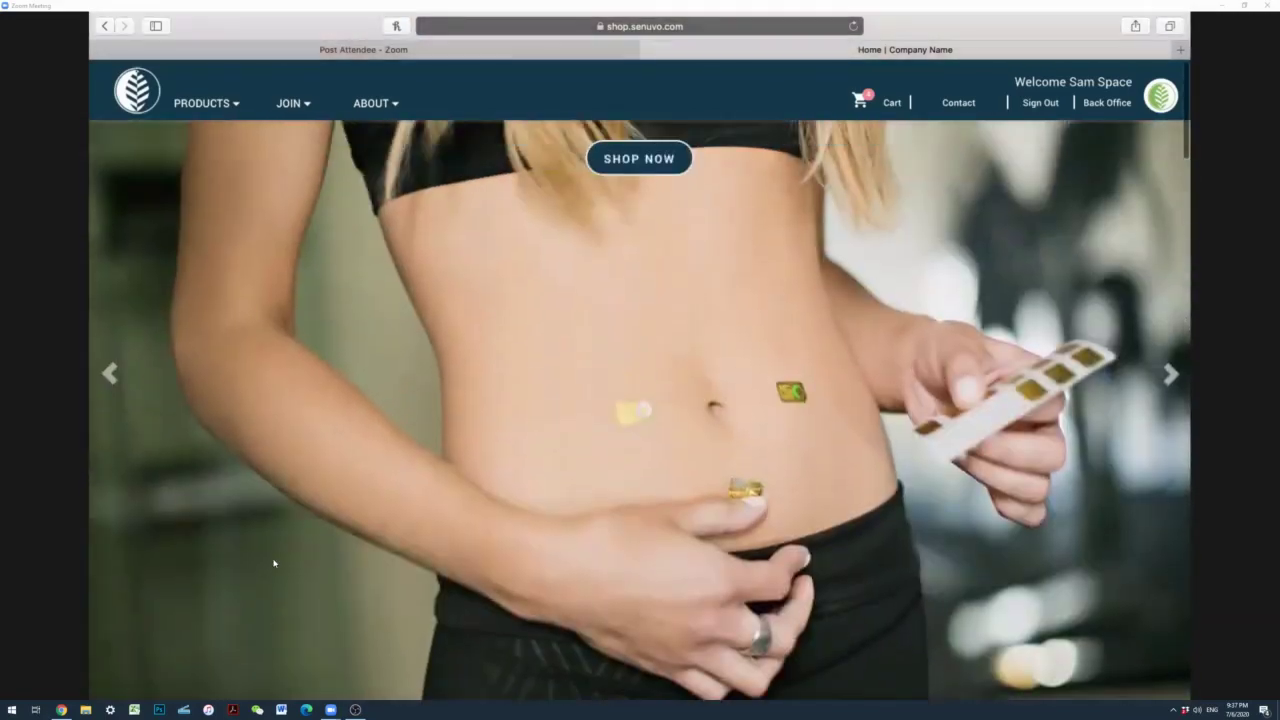
click(650, 160)
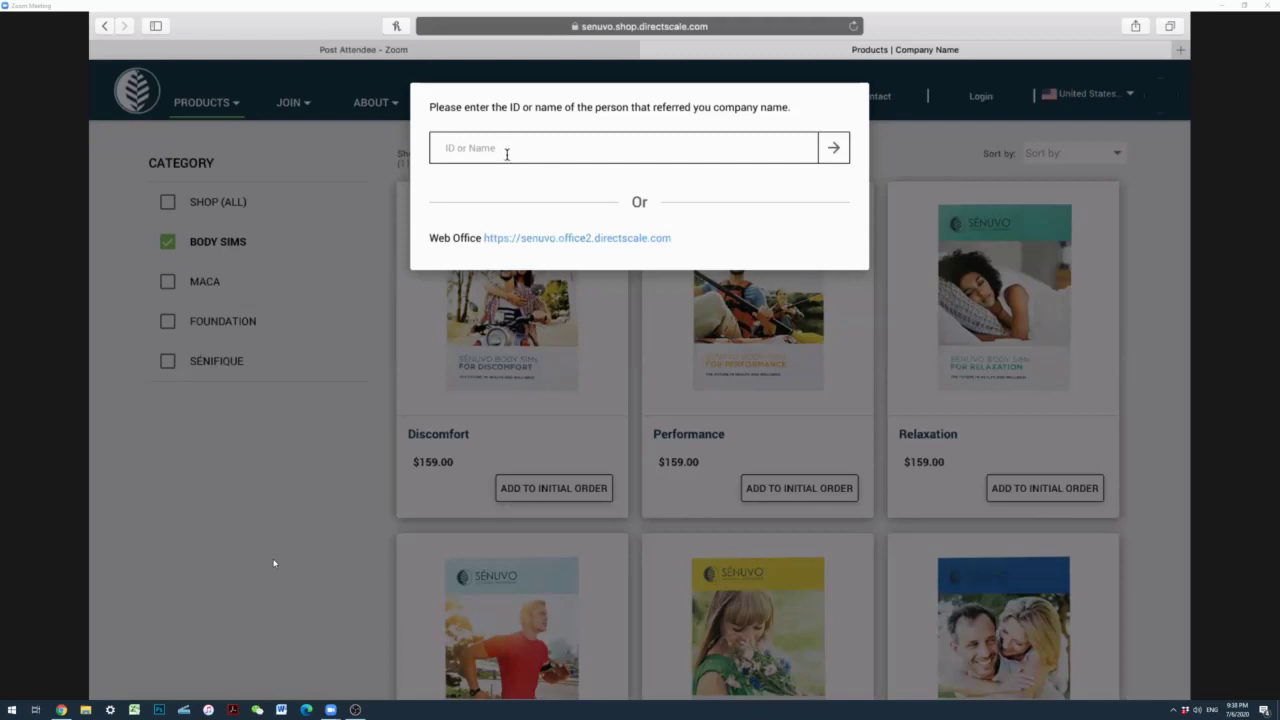
Step: Load senuvo.com in a new browser tab
click(1181, 52)
text(sednuvo.c)
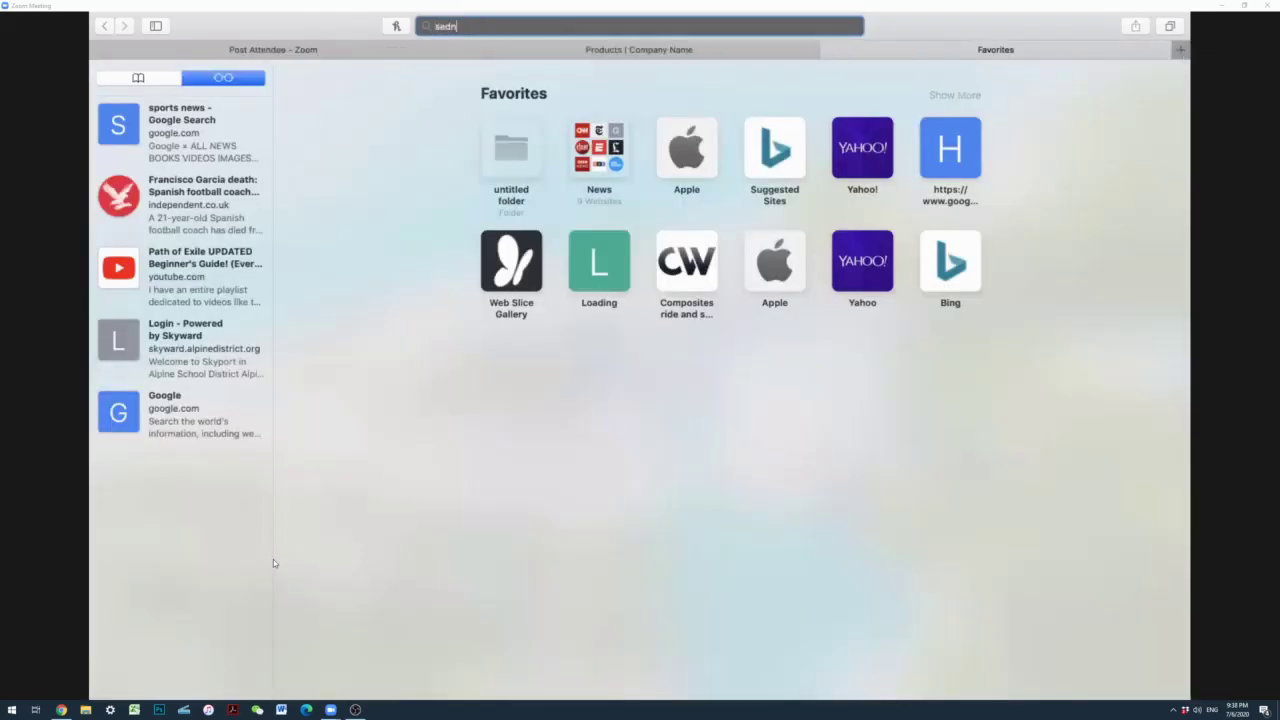
key(BackSpace)
key(BackSpace)
key(BackSpace)
key(BackSpace)
key(BackSpace)
key(BackSpace)
key(BackSpace)
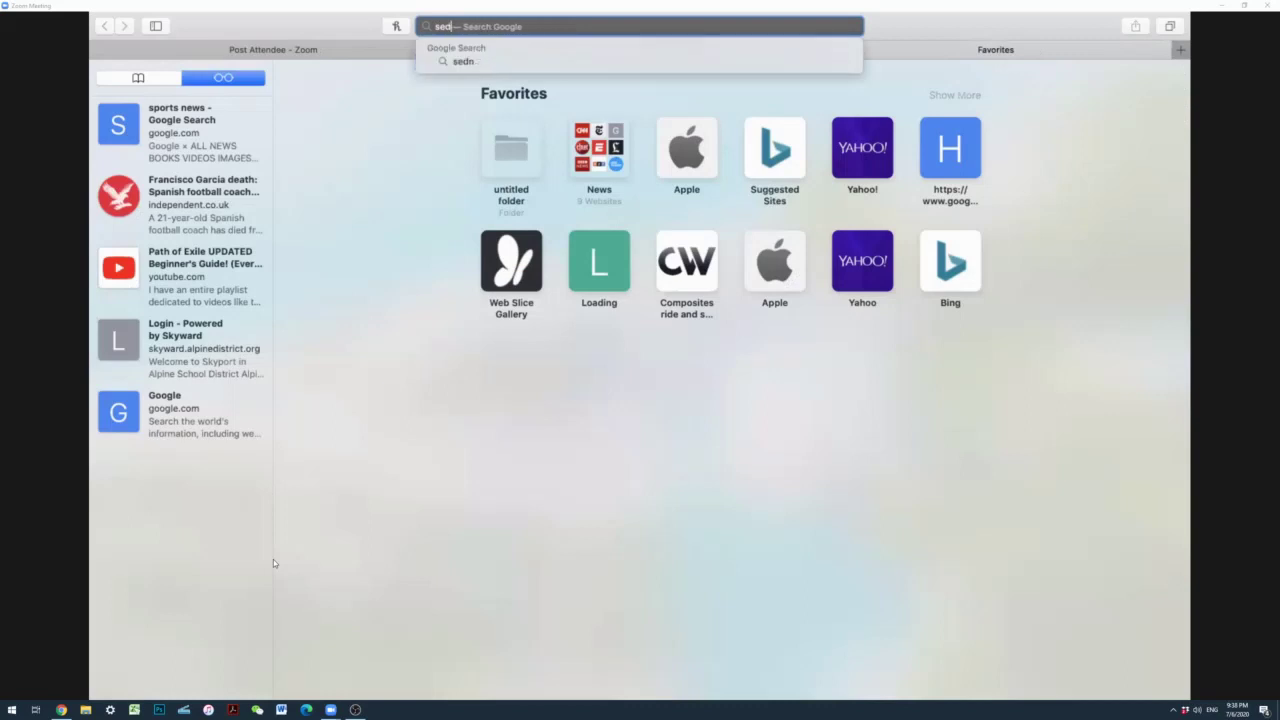
text(nuvo.com)
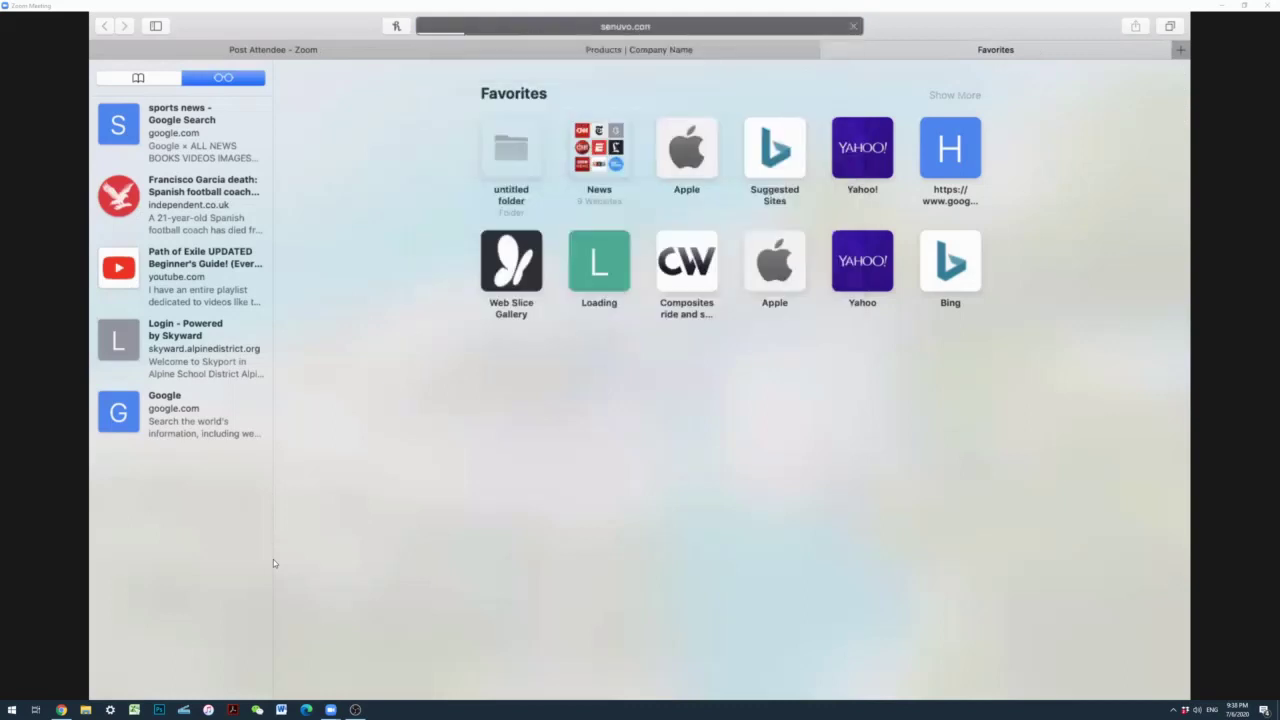
key(Return)
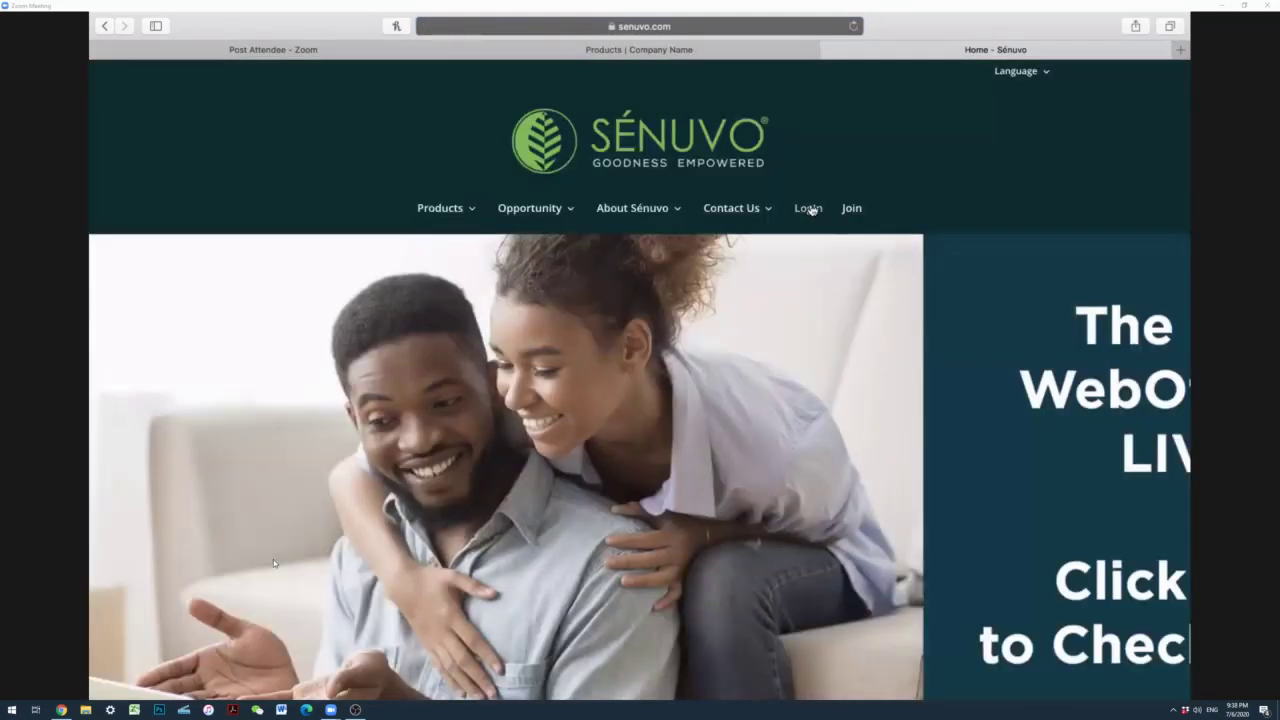
Step: Log into Web Office with the saved credentials and dismiss the welcome video popup
click(809, 208)
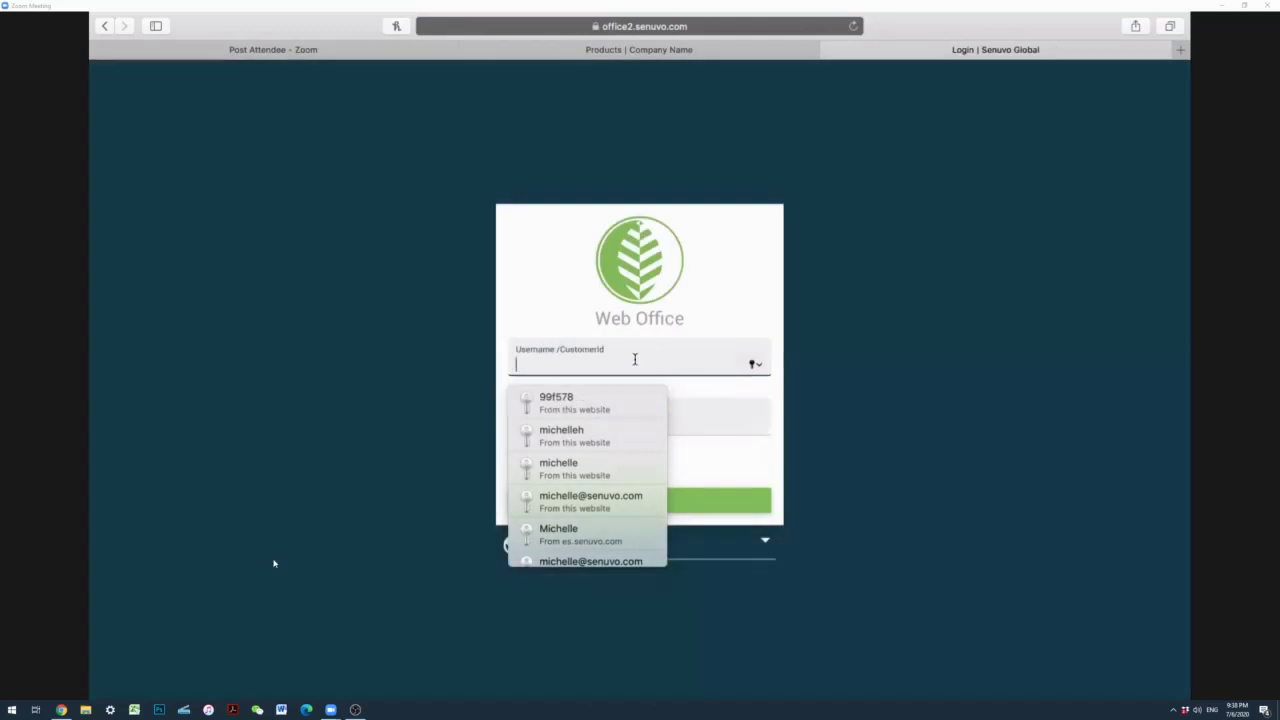
click(575, 402)
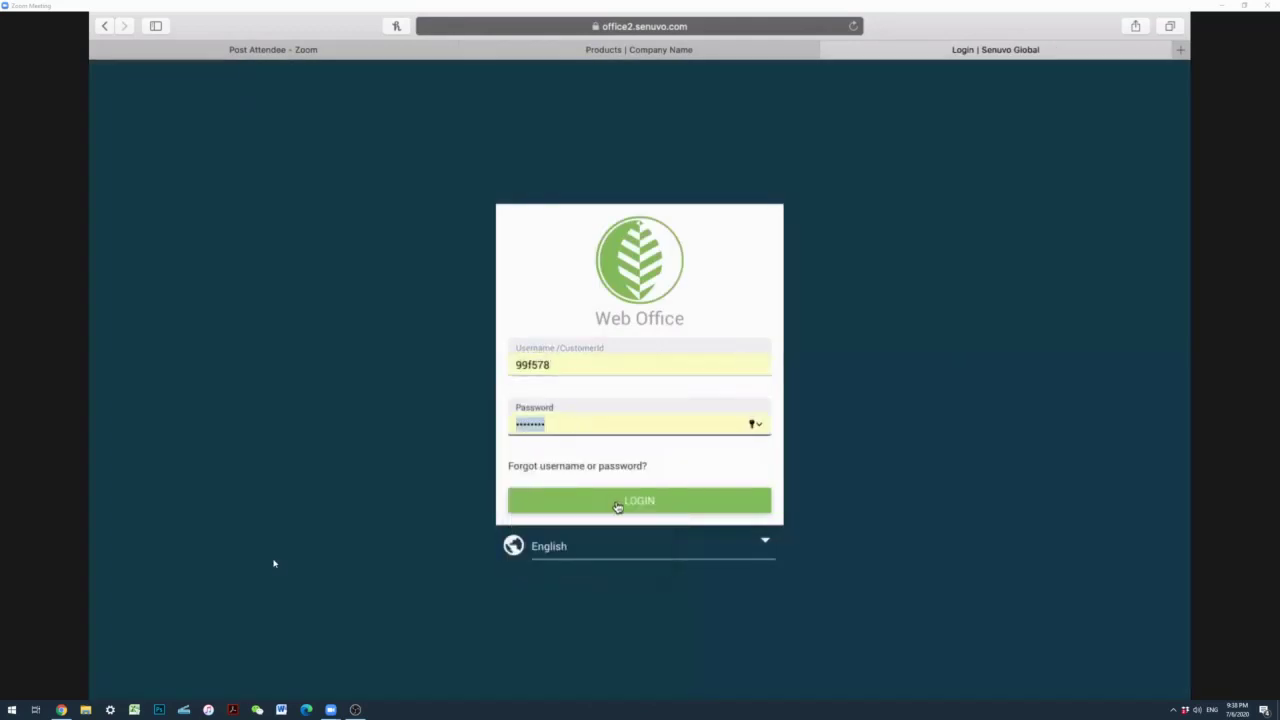
click(617, 503)
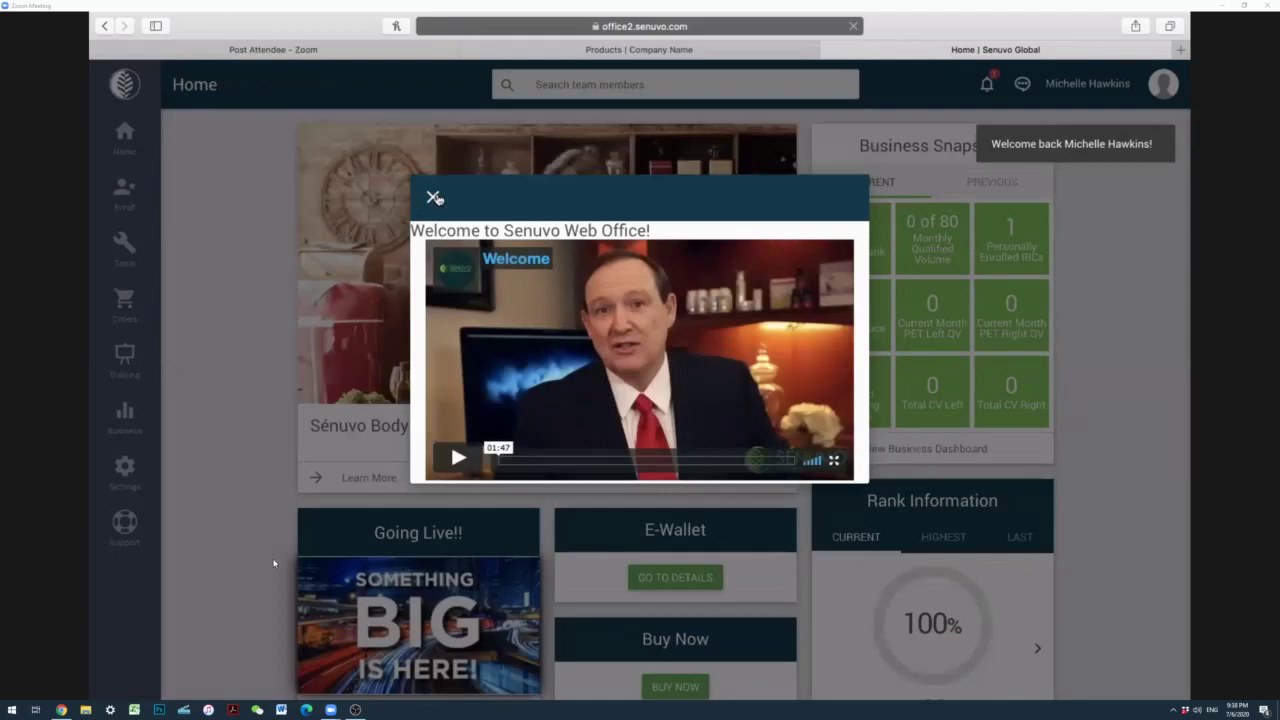
click(434, 197)
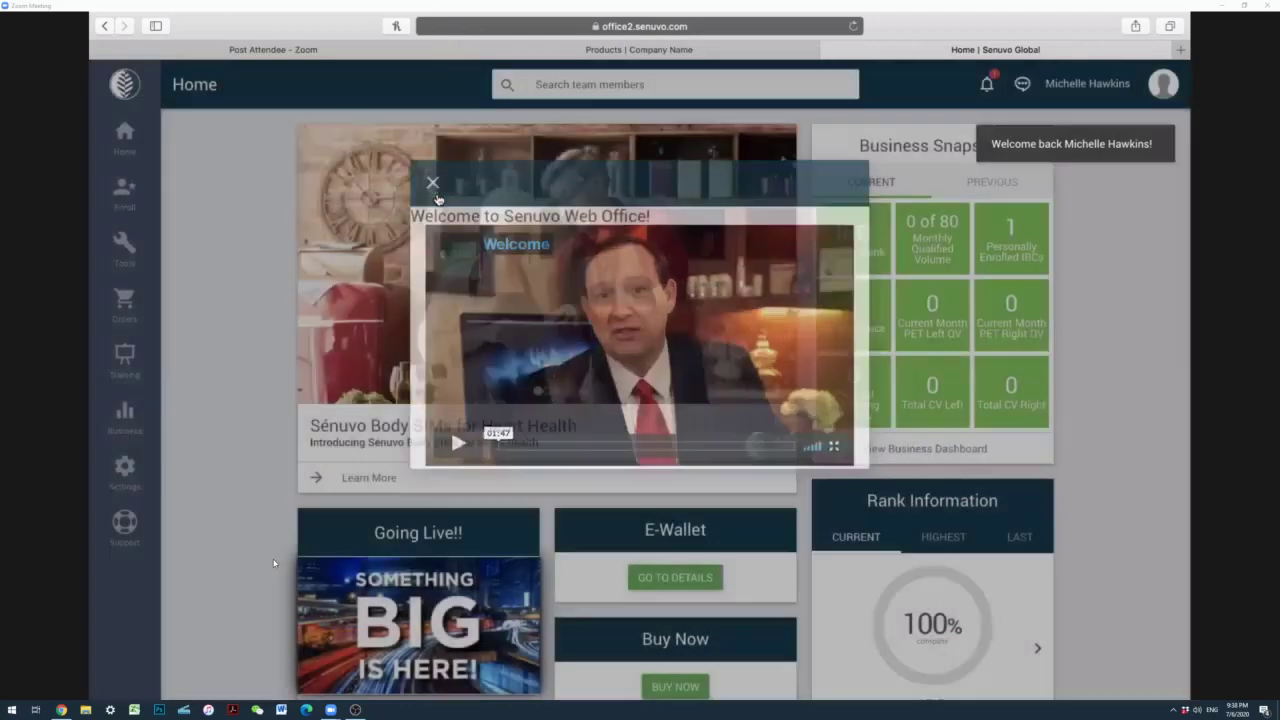